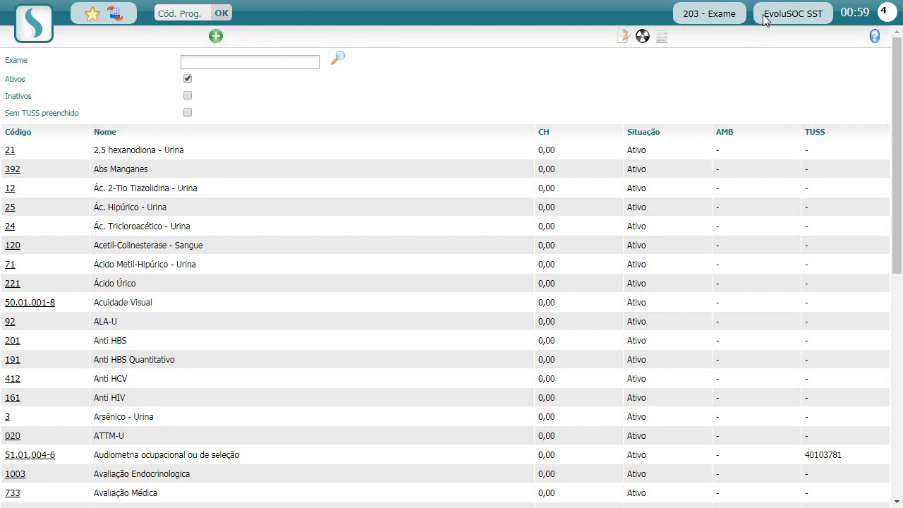
Search the exam list for clinico, then for espirometria.
left_click_drag(763, 15, 817, 22)
left_click(520, 90)
left_click(261, 62)
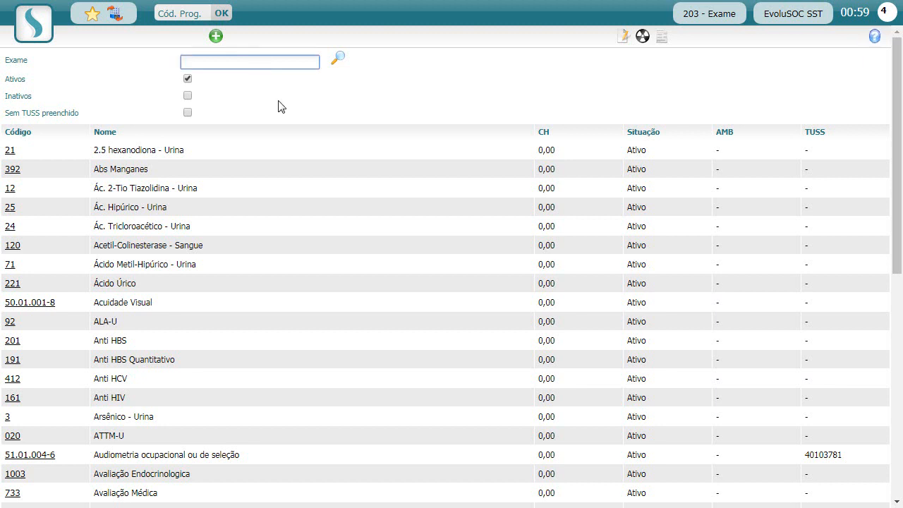
type("clinico")
key("Return")
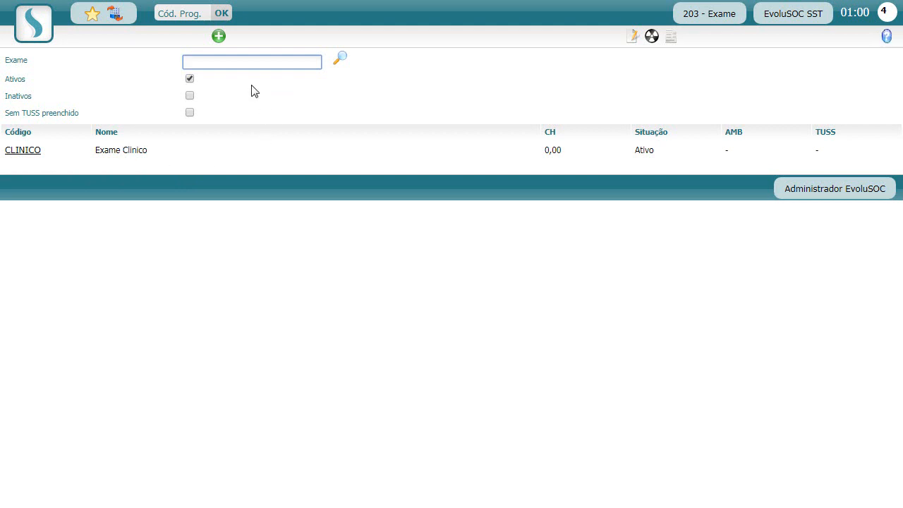
type("espirometria")
key("Return")
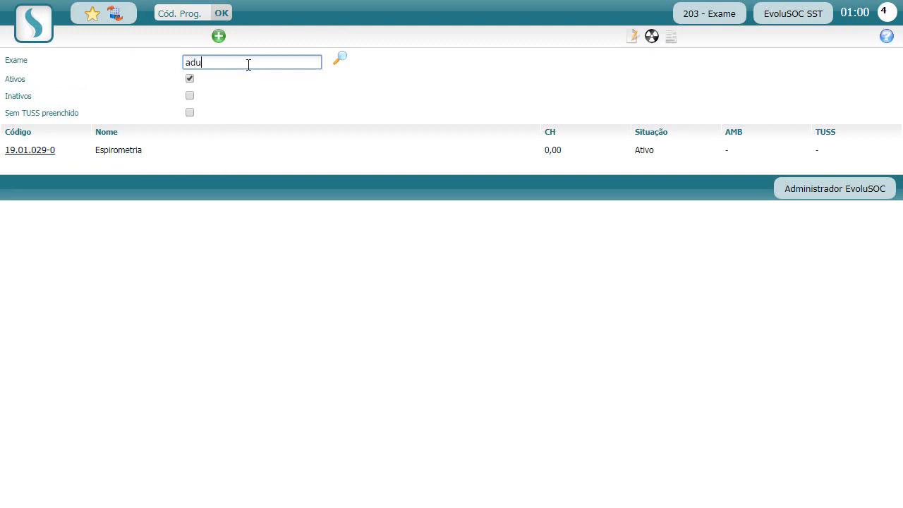
Search for audiome and open exam 51.01.004-6, Audiometria ocupacional ou de seleção.
type("adu")
key("BackSpace")
key("BackSpace")
type("udiometria")
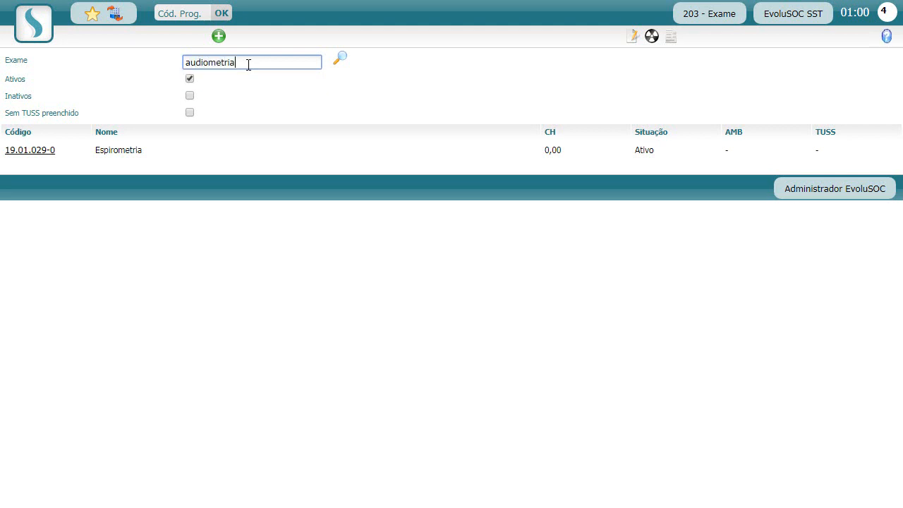
key("Return")
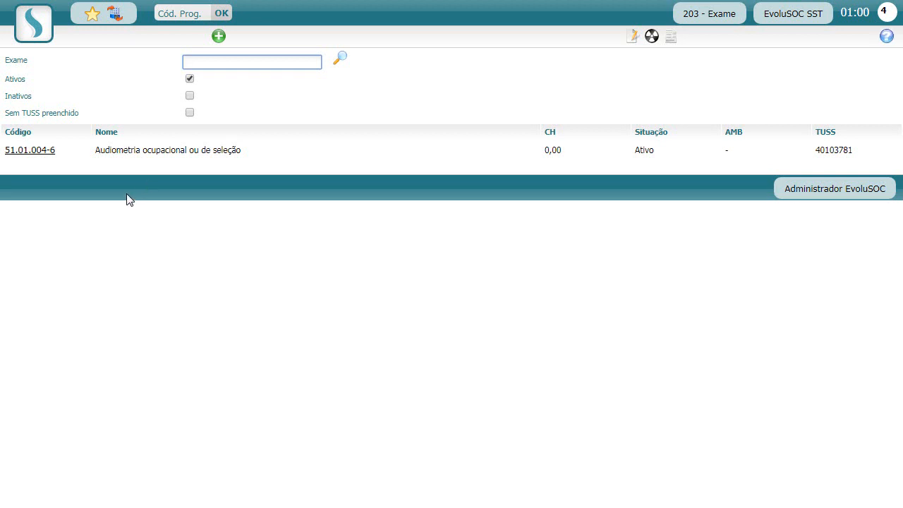
left_click(163, 155)
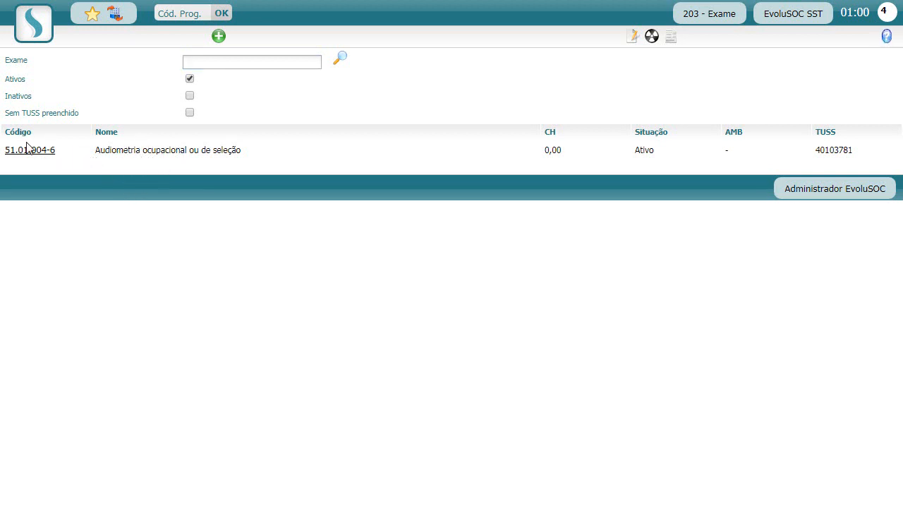
left_click_drag(104, 149, 188, 151)
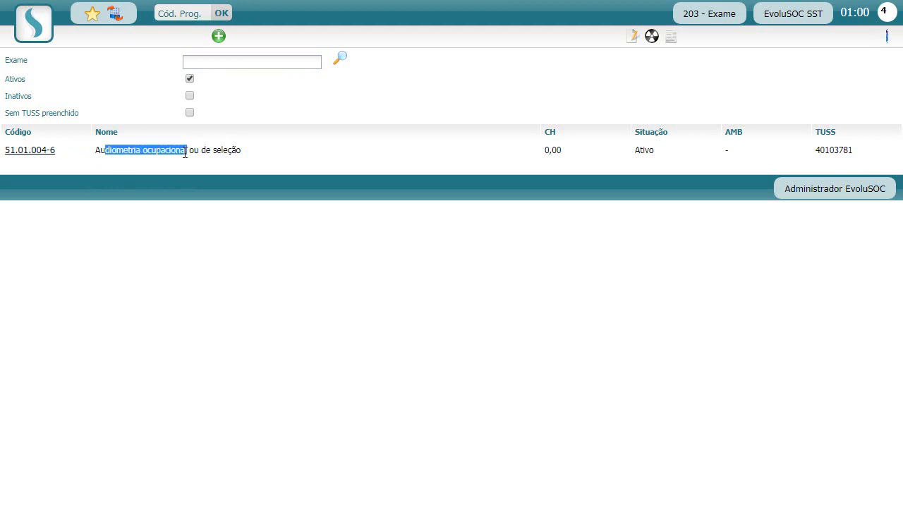
left_click(86, 151)
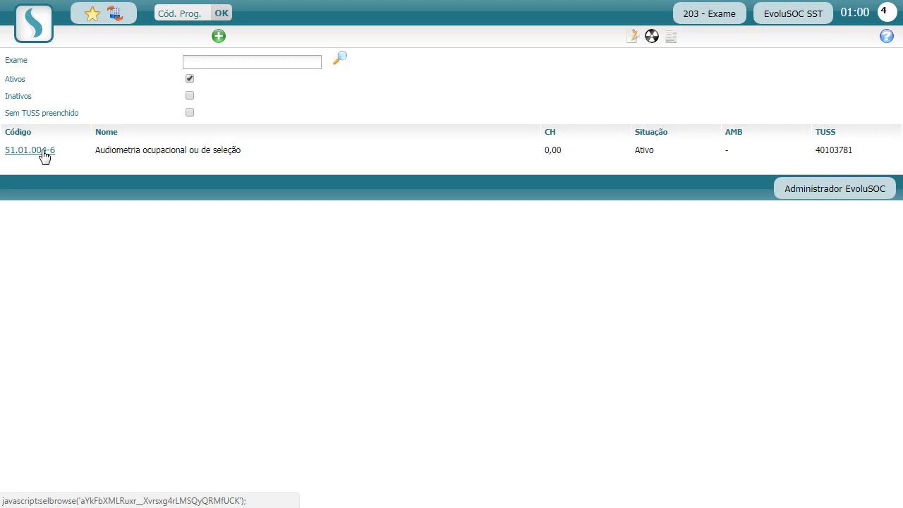
left_click(44, 154)
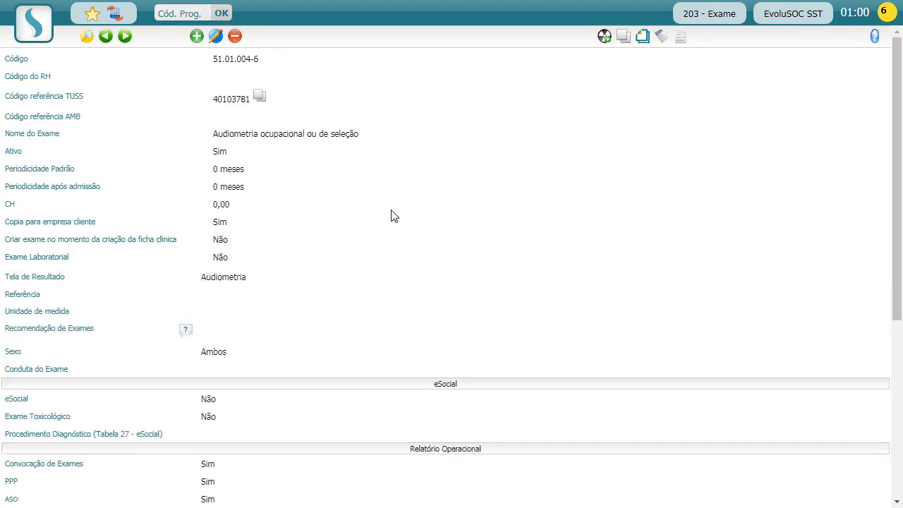
Switch the Audiometria ocupacional ou de seleção record into its editable form with Alterar.
left_click(216, 36)
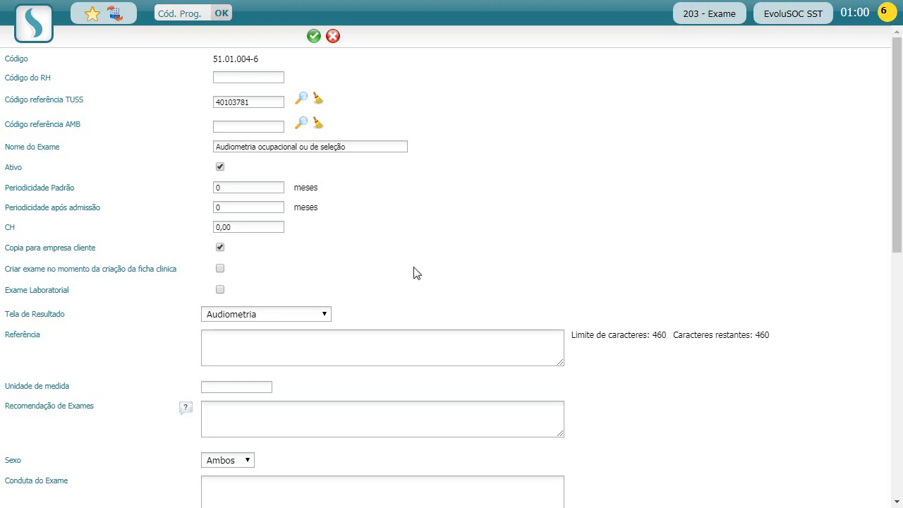
scroll(463, 261, "down", 3)
scroll(463, 260, "up", 3)
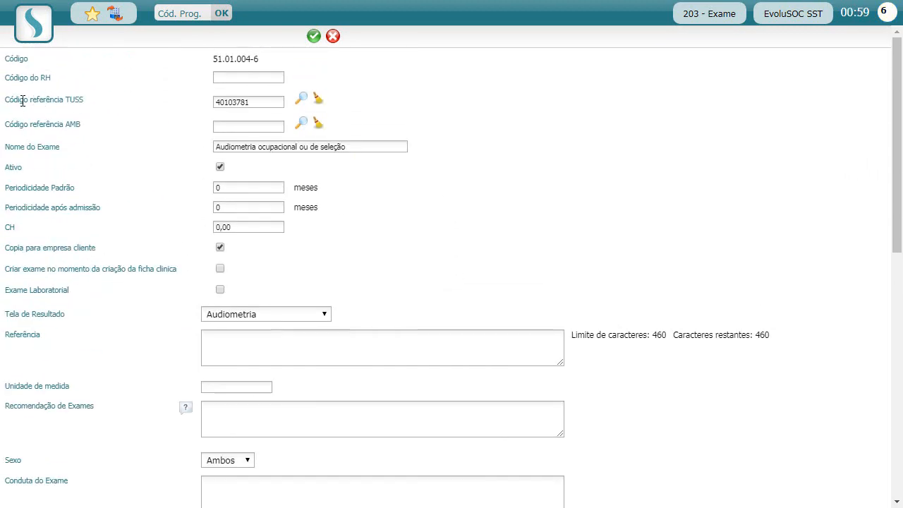
left_click_drag(22, 100, 79, 99)
left_click(82, 100)
left_click_drag(17, 124, 69, 127)
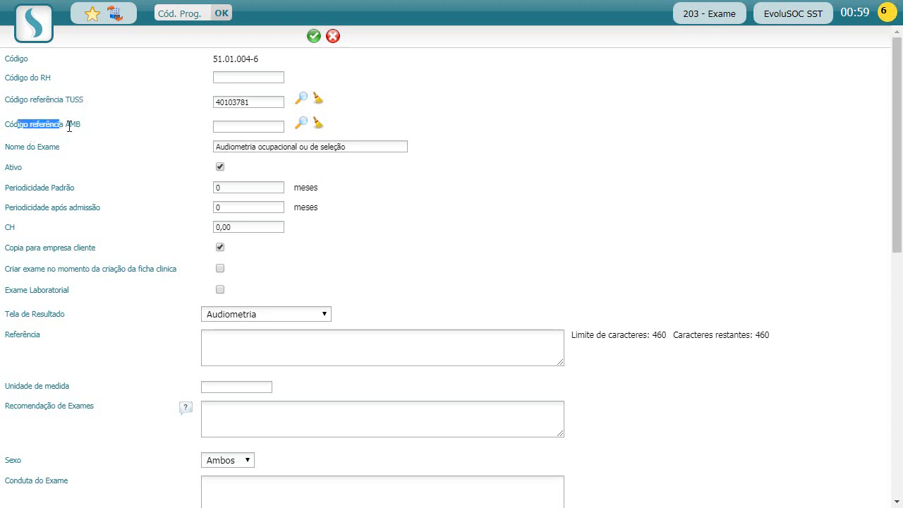
left_click(69, 127)
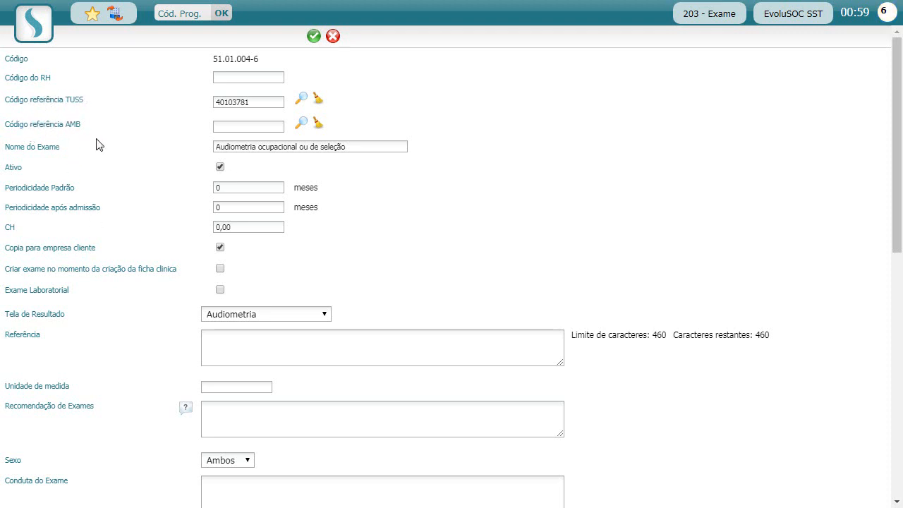
double_click(50, 101)
left_click(50, 101)
Assign TUSS reference code 40103072 to the exam from an audiome search.
left_click(301, 98)
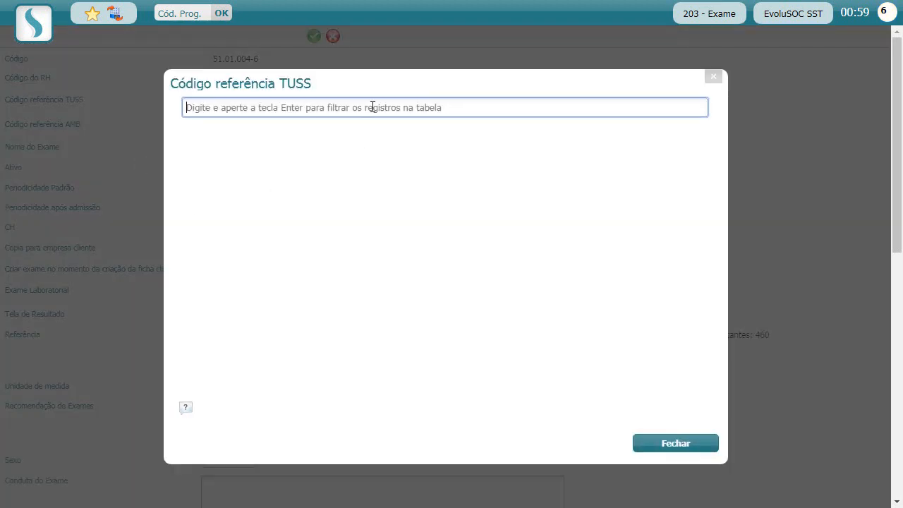
type("audiometria")
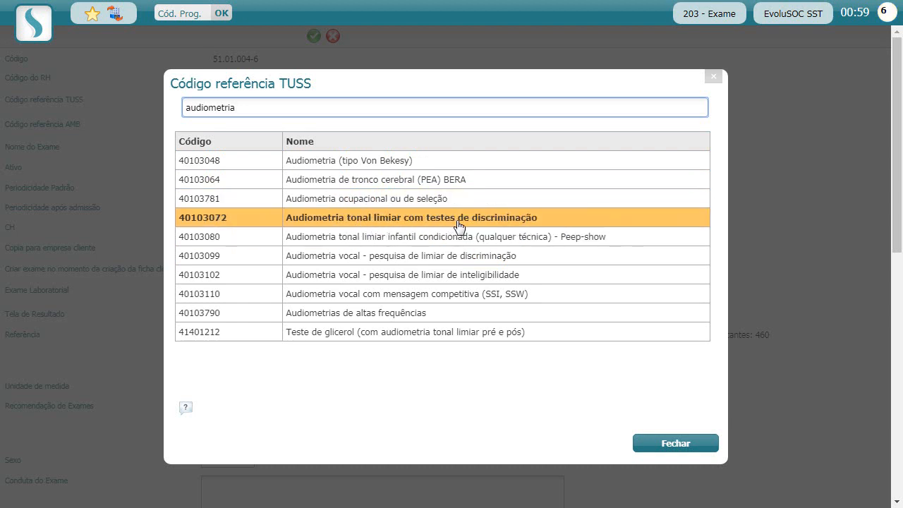
left_click(301, 220)
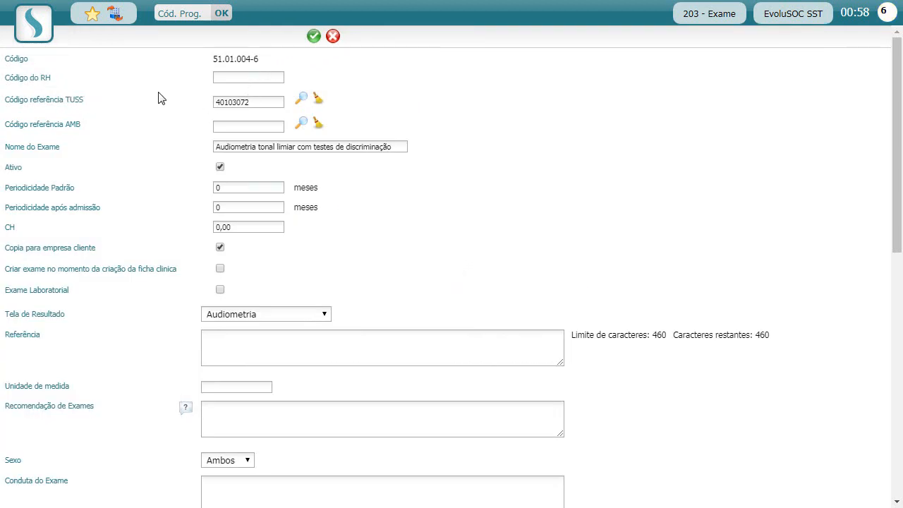
left_click_drag(214, 147, 399, 146)
left_click(395, 148)
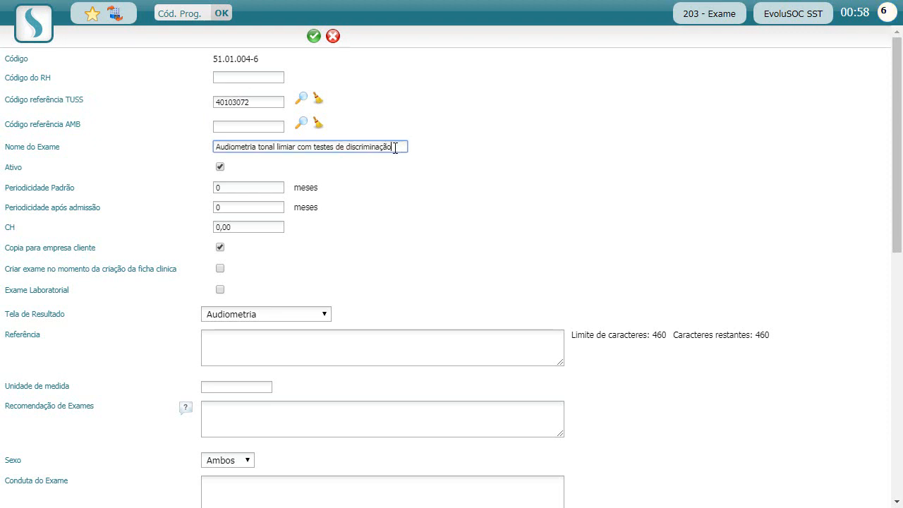
left_click(306, 147)
left_click_drag(256, 149, 278, 150)
left_click(277, 149)
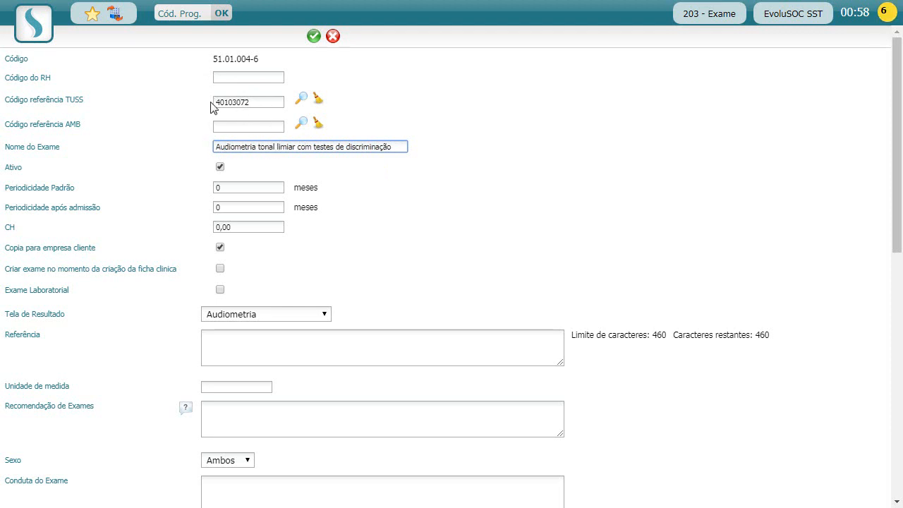
left_click(238, 102)
left_click_drag(228, 102, 261, 103)
left_click(263, 103)
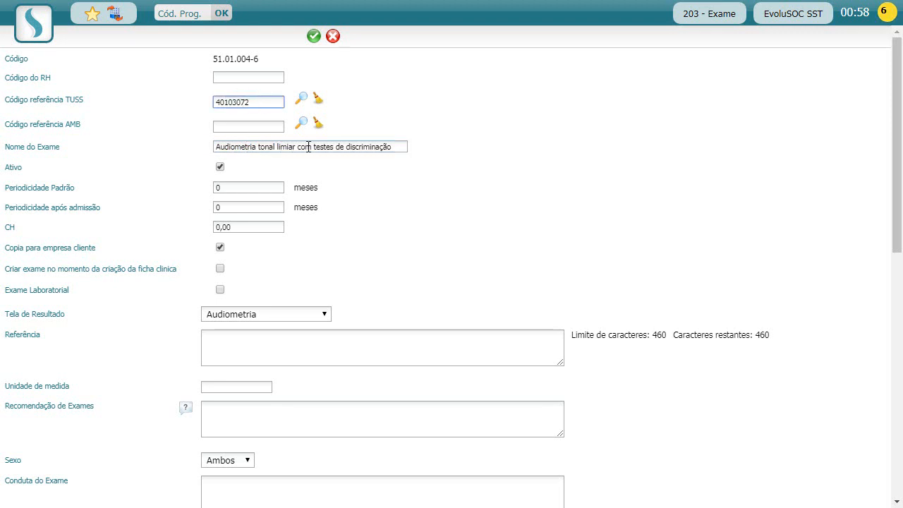
left_click(432, 153)
left_click_drag(393, 147, 267, 146)
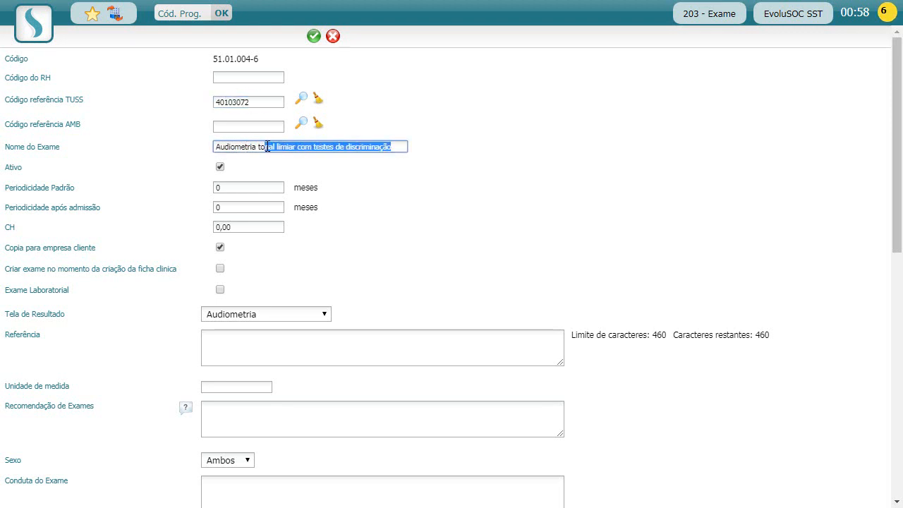
left_click(359, 174)
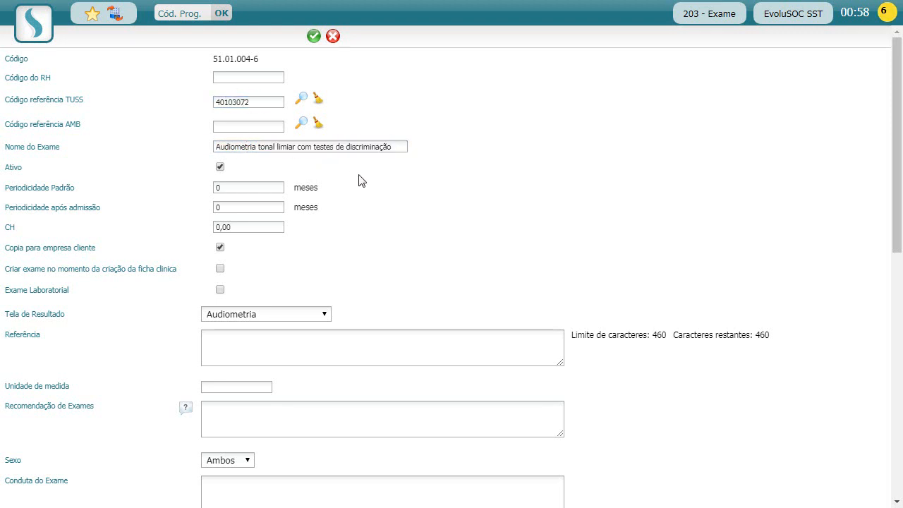
Replace it with TUSS code 40103790, Audiometrias de altas frequências.
left_click(301, 99)
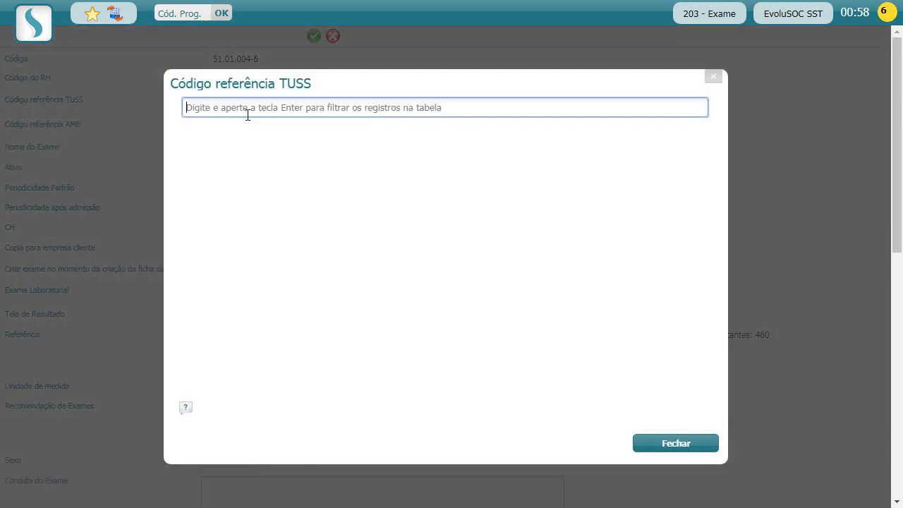
type("audiometr")
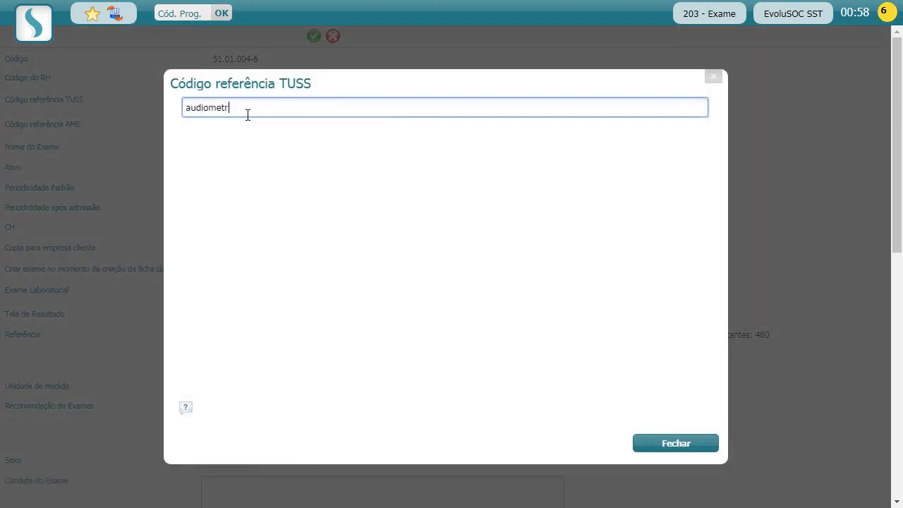
type("ia")
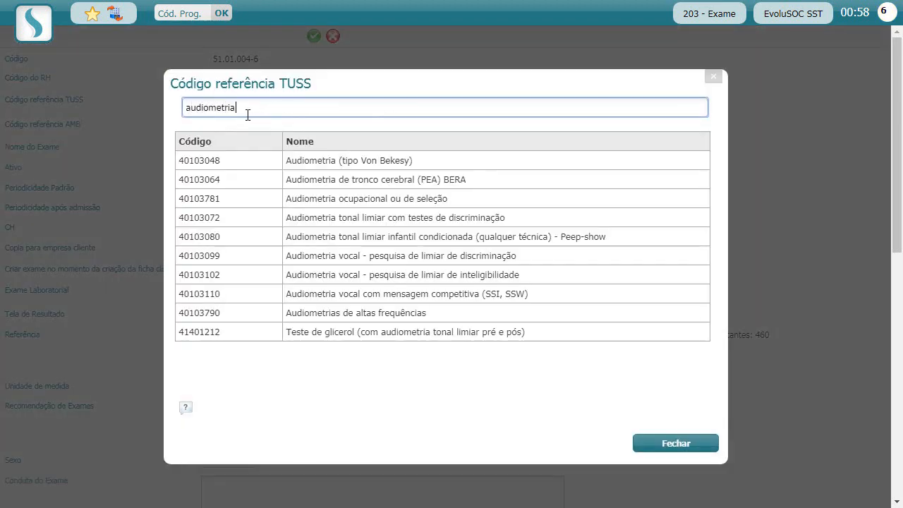
left_click(361, 319)
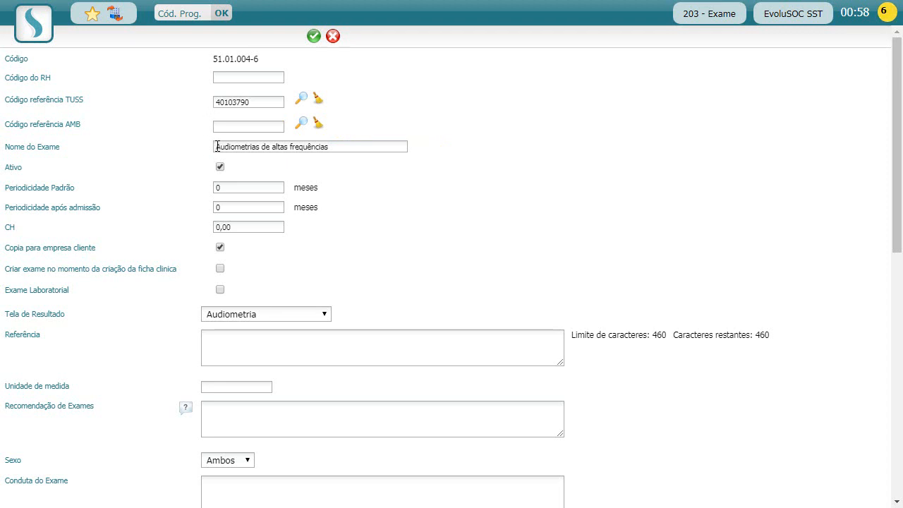
left_click_drag(214, 147, 342, 149)
left_click(341, 149)
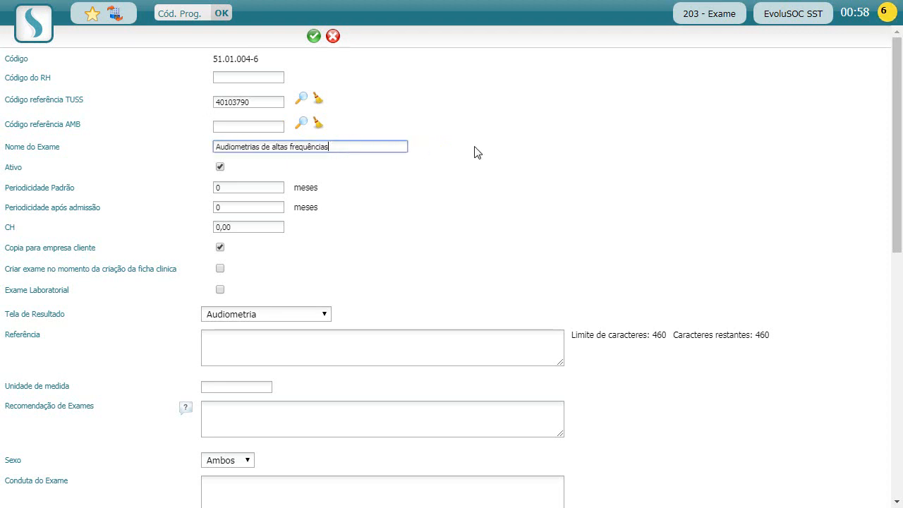
Set AMB reference code 51010372, Audiometria Ocupacional ou de selecao, via an audiometria search.
left_click(476, 147)
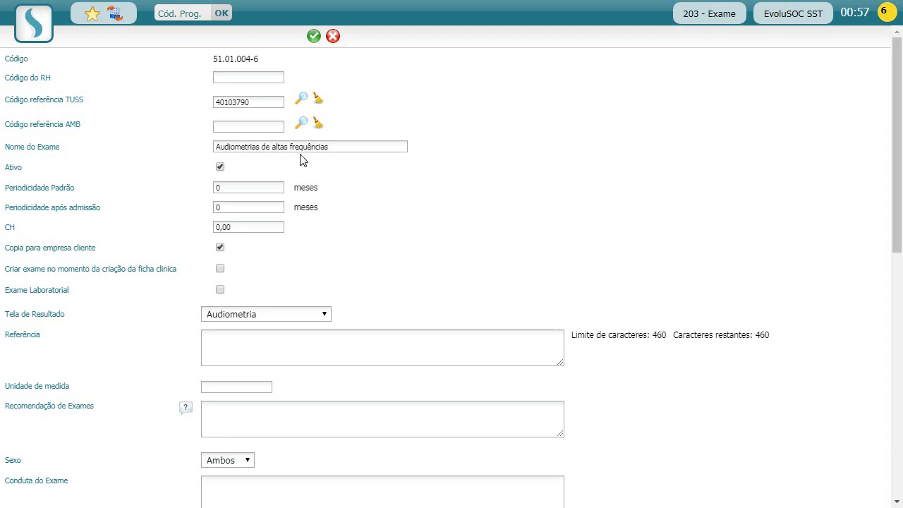
left_click(302, 123)
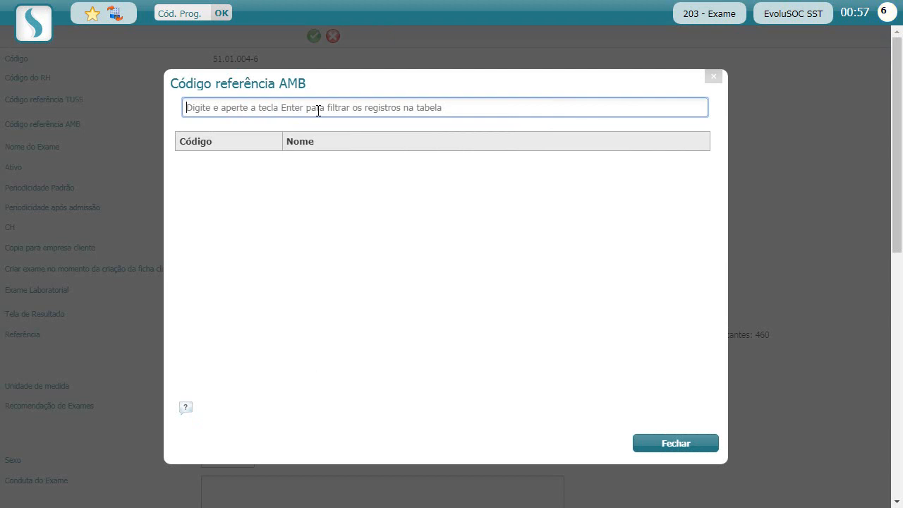
type("audiometria")
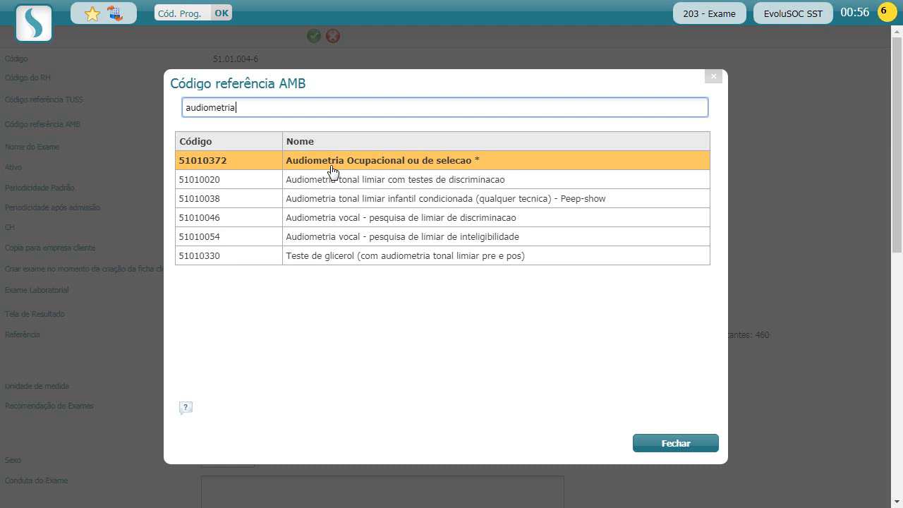
left_click(381, 170)
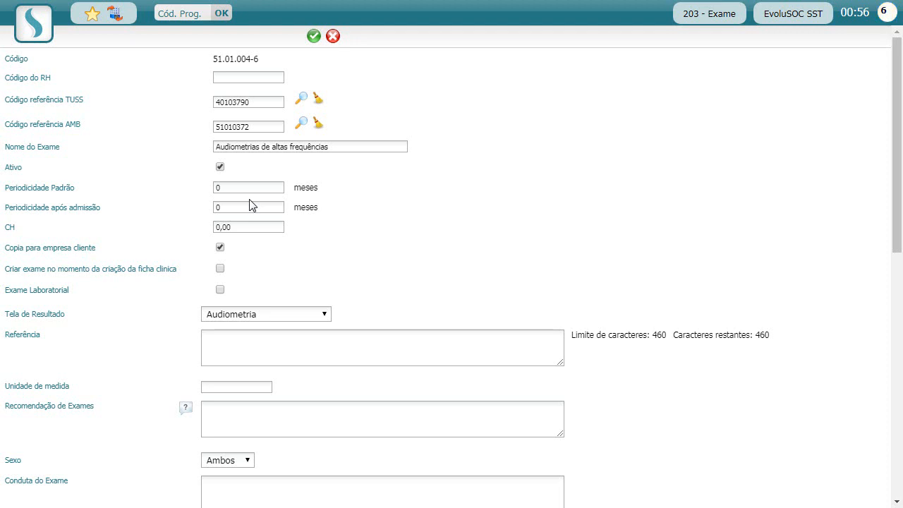
Set standard periodicity to 12 months and after-admission periodicity to 6 months.
left_click(236, 187)
type("12")
left_click(369, 207)
left_click_drag(31, 208, 78, 207)
left_click(137, 221)
left_click(230, 207)
type("6")
left_click(347, 243)
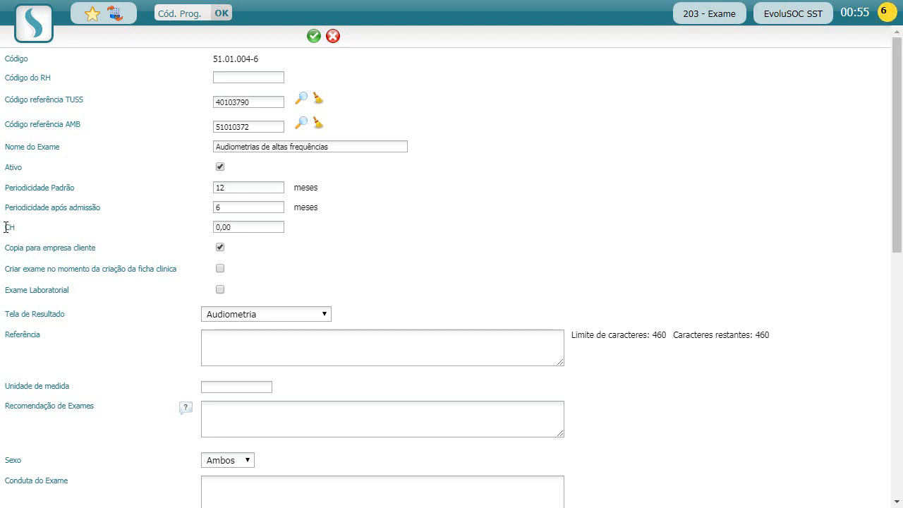
Tick Criar exame no momento da criação da ficha clínica.
left_click_drag(6, 227, 30, 229)
left_click(139, 234)
left_click(245, 227)
left_click(252, 229)
left_click(282, 256)
left_click_drag(64, 122, 83, 125)
left_click(107, 135)
left_click(241, 226)
left_click(318, 249)
left_click_drag(85, 268, 157, 268)
left_click(169, 272)
left_click(220, 268)
Untick creation with the clinical record, leaving the result screen at Exame Normal.
left_click(220, 269)
key("Down")
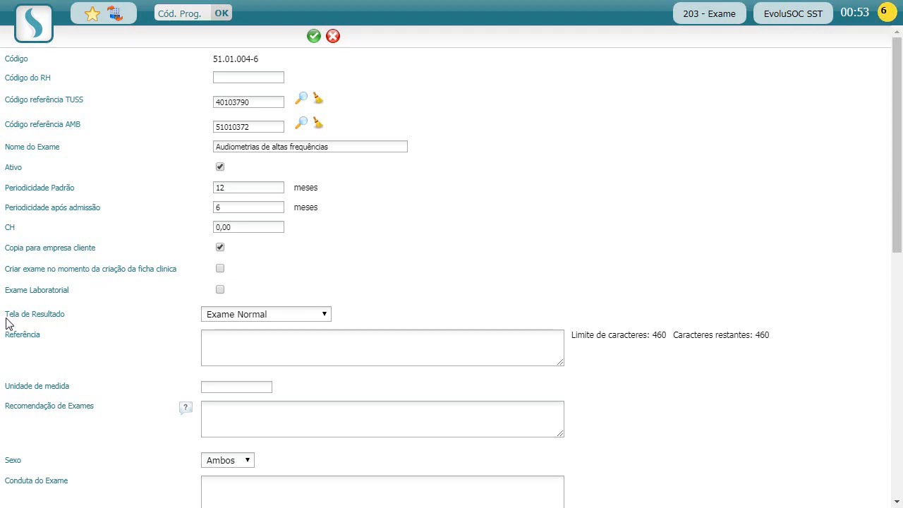
left_click_drag(21, 313, 51, 312)
left_click(57, 313)
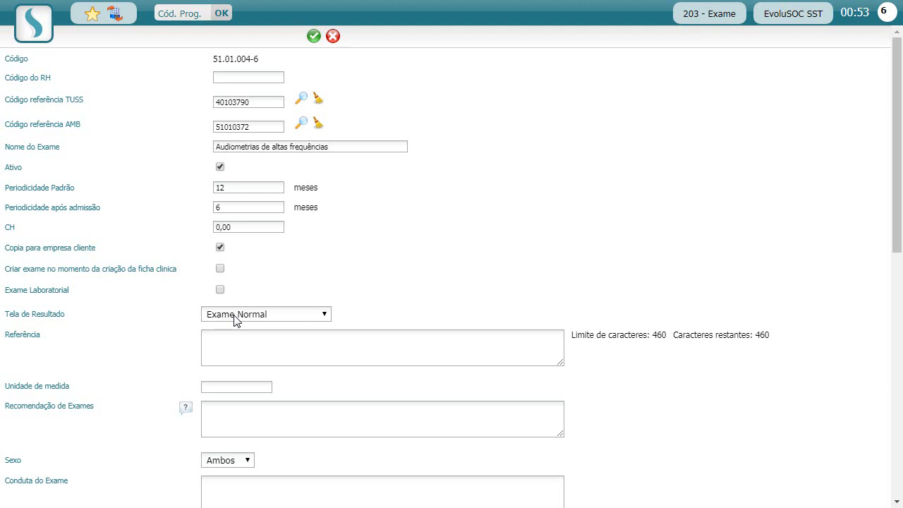
Choose Audiometria as the Tela de Resultado.
left_click(268, 316)
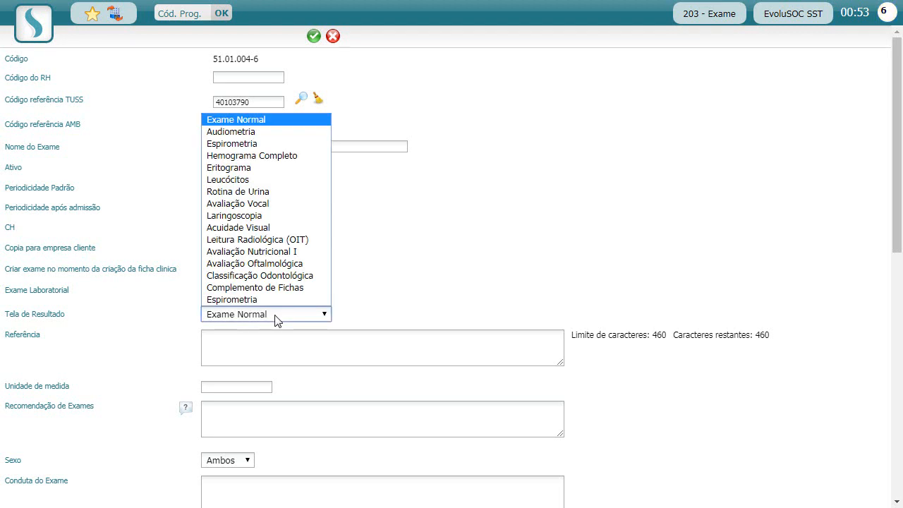
left_click(278, 317)
left_click(278, 316)
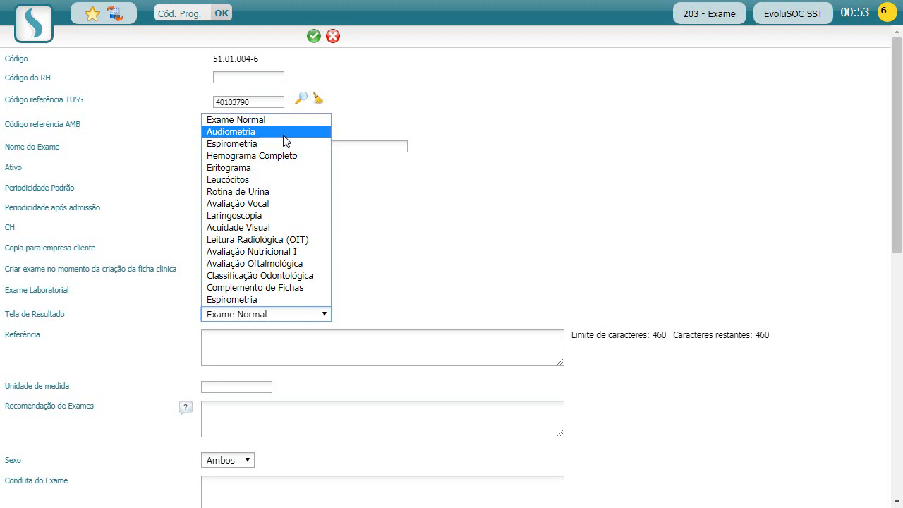
left_click(283, 134)
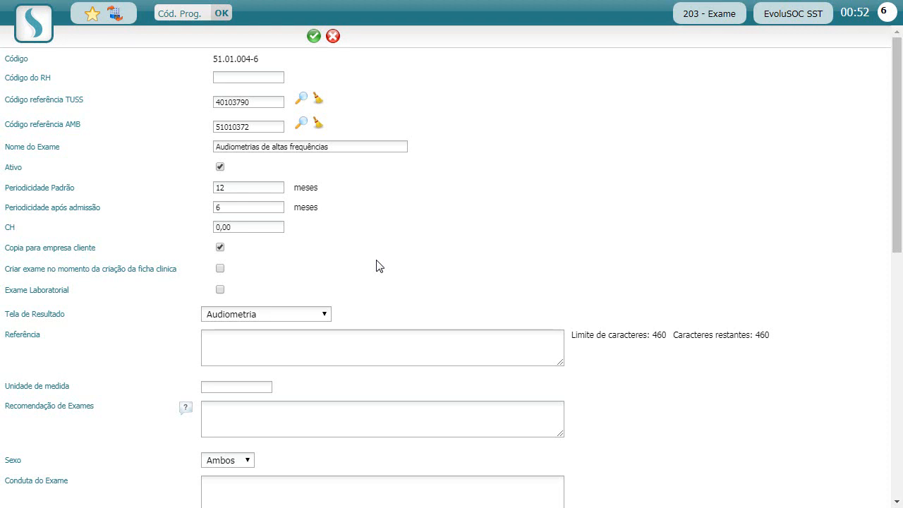
Enter 'Repouso auditivo de 12 horas.' as the exam recommendation.
scroll(367, 264, "down", 2)
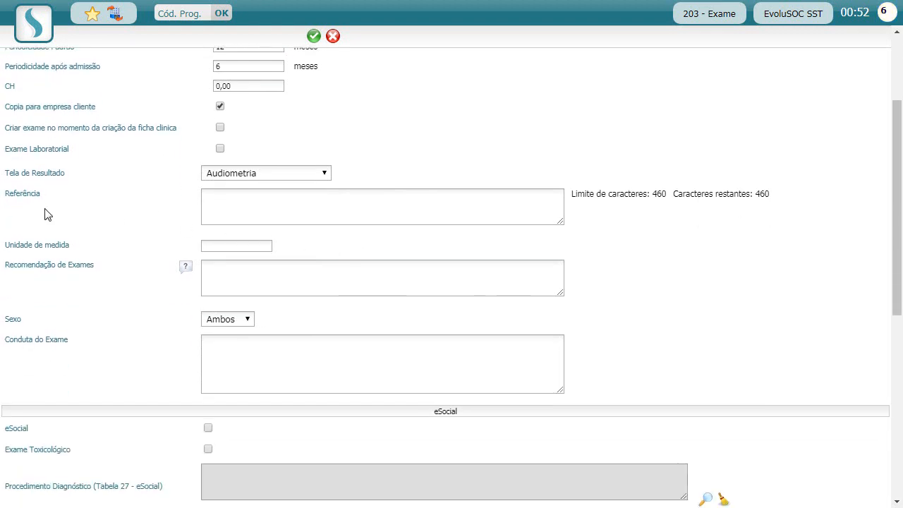
left_click_drag(8, 196, 57, 200)
left_click(70, 205)
left_click(284, 274)
type("Repo")
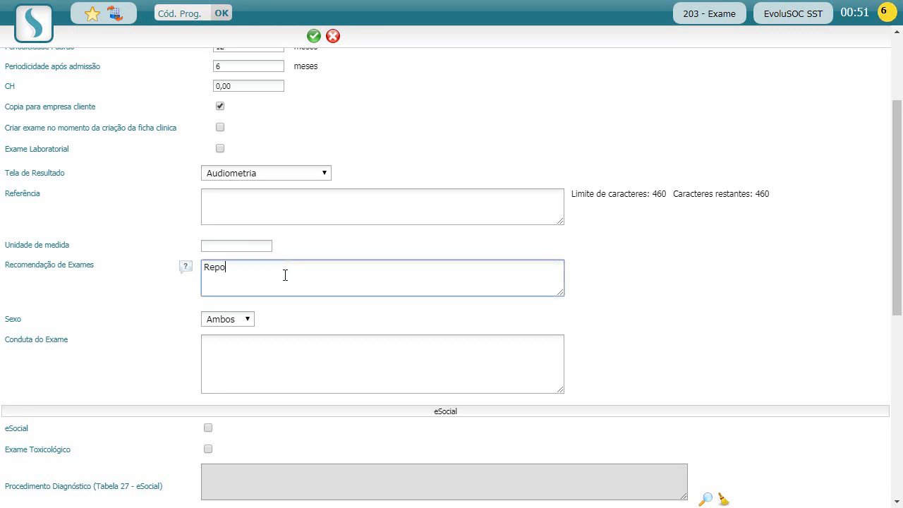
type("uso auditivo de 12 horas.")
left_click(438, 258)
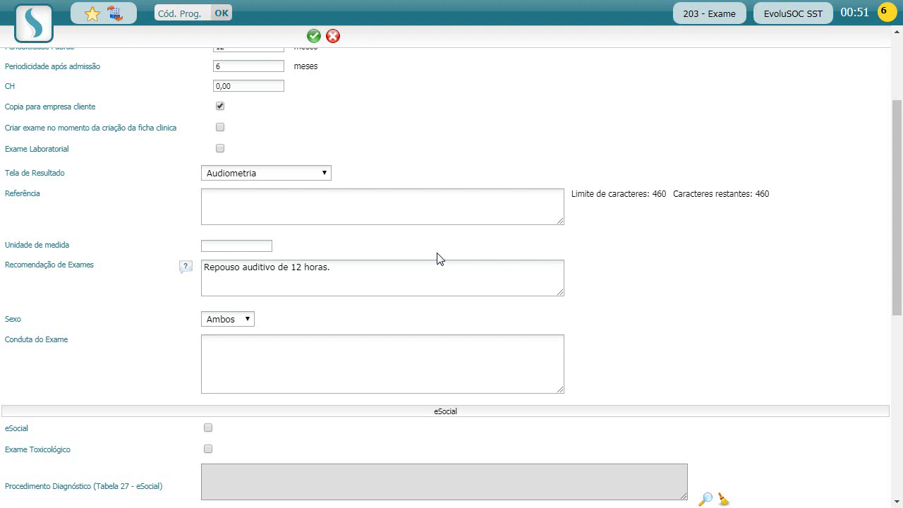
scroll(438, 258, "down", 1)
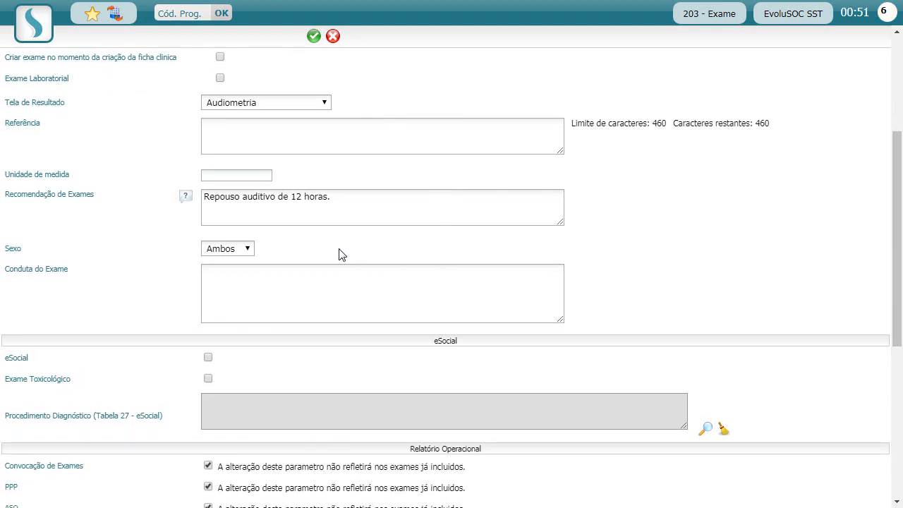
double_click(11, 249)
left_click(75, 255)
scroll(352, 257, "down", 2)
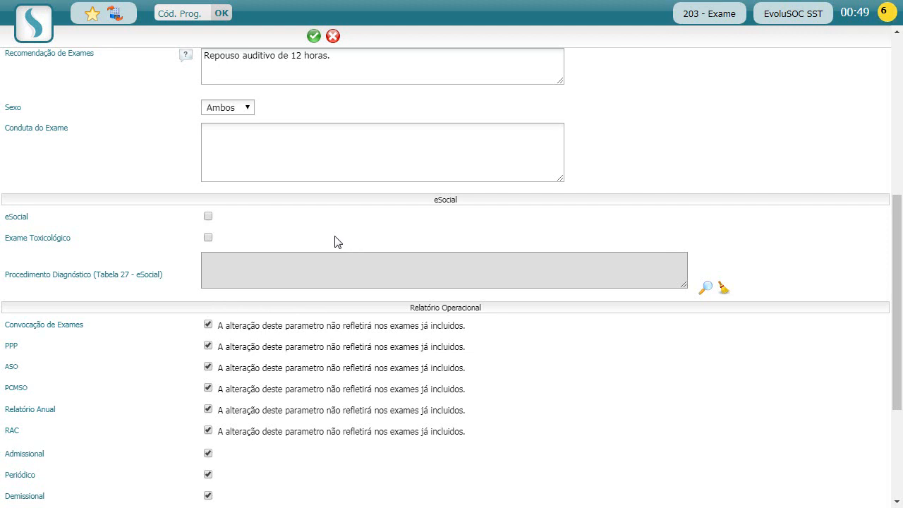
Tick eSocial and set diagnostic procedure 281 - Audiometria tonal ocupacional.
left_click(208, 217)
left_click_drag(29, 278, 127, 275)
left_click(44, 282)
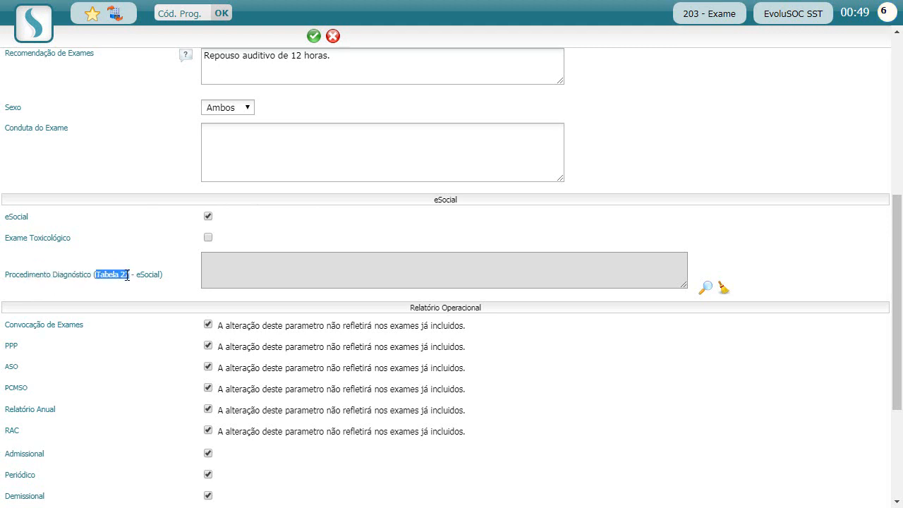
left_click(147, 276)
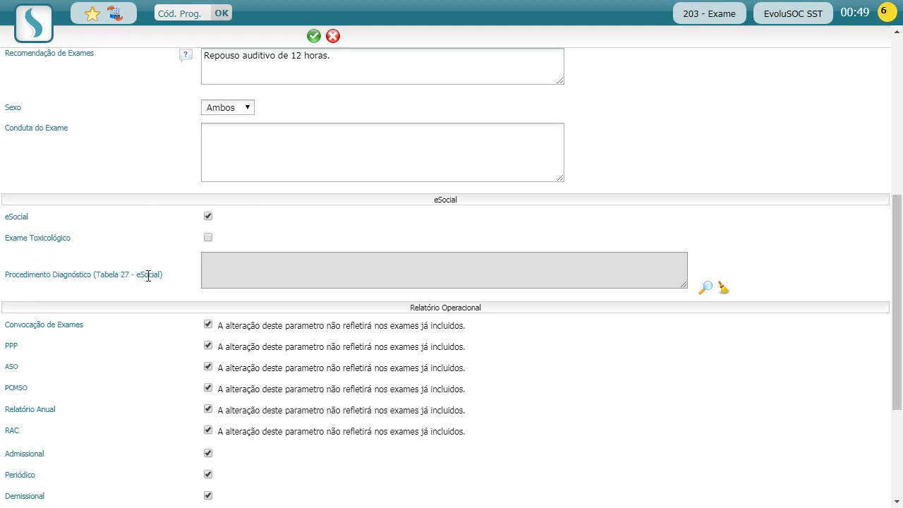
left_click(707, 289)
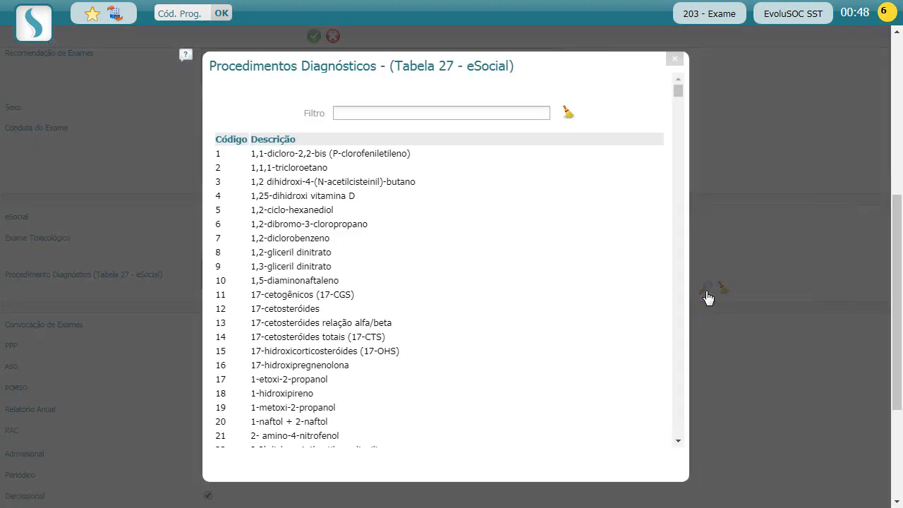
left_click(393, 113)
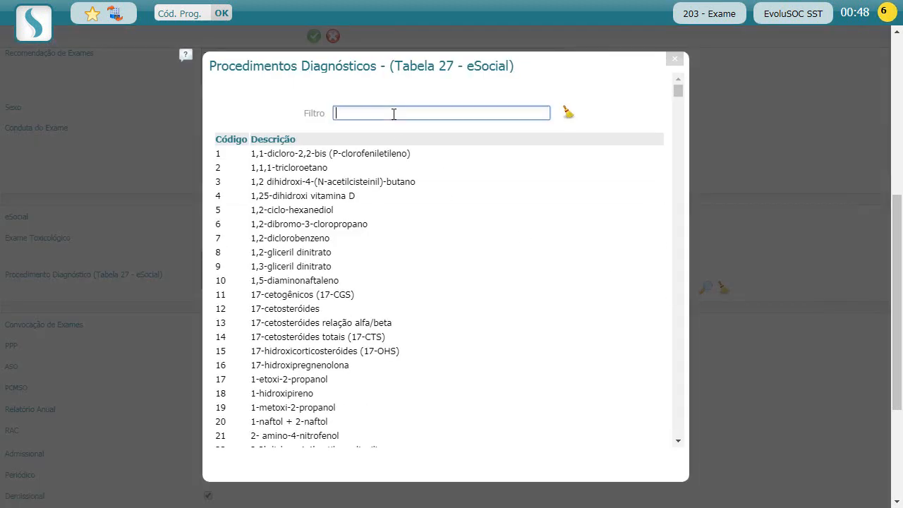
type("audiometria")
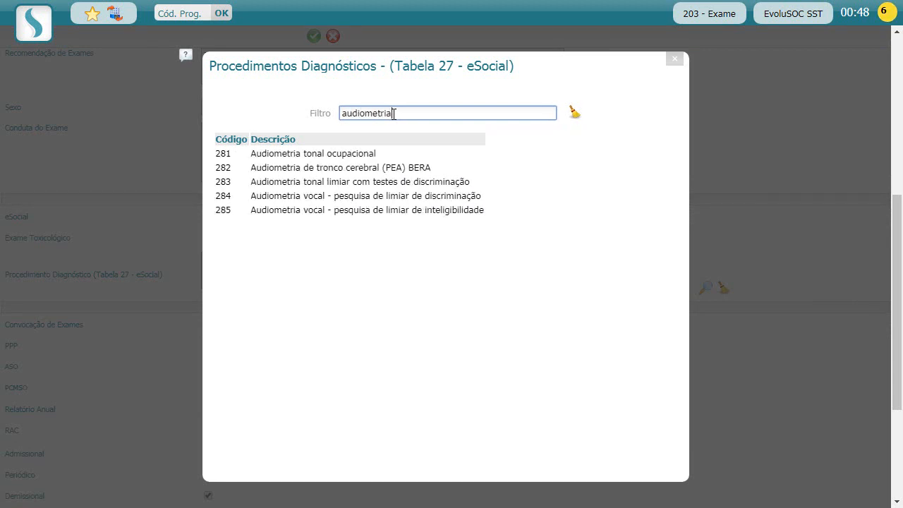
left_click(345, 154)
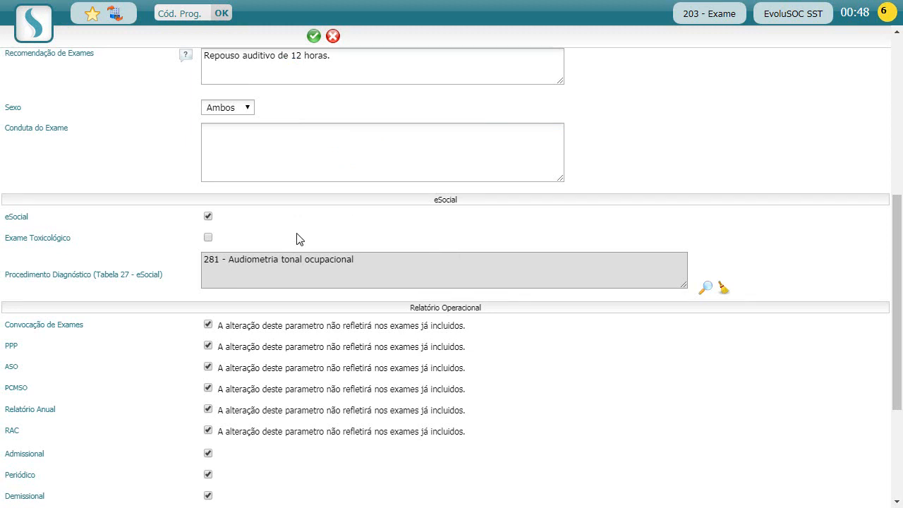
left_click_drag(18, 240, 51, 240)
left_click(89, 247)
left_click(208, 238)
left_click(208, 238)
left_click(209, 238)
left_click(210, 239)
left_click_drag(39, 238, 62, 239)
left_click(81, 252)
scroll(235, 247, "down", 2)
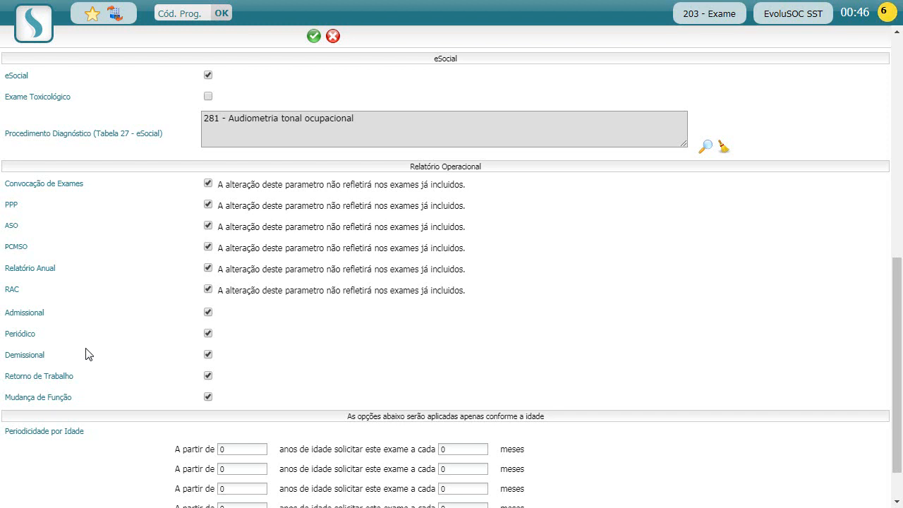
Untick and re-tick the dismissal-checkup option, leaving the exam included.
left_click(208, 355)
left_click(207, 356)
scroll(130, 345, "down", 1)
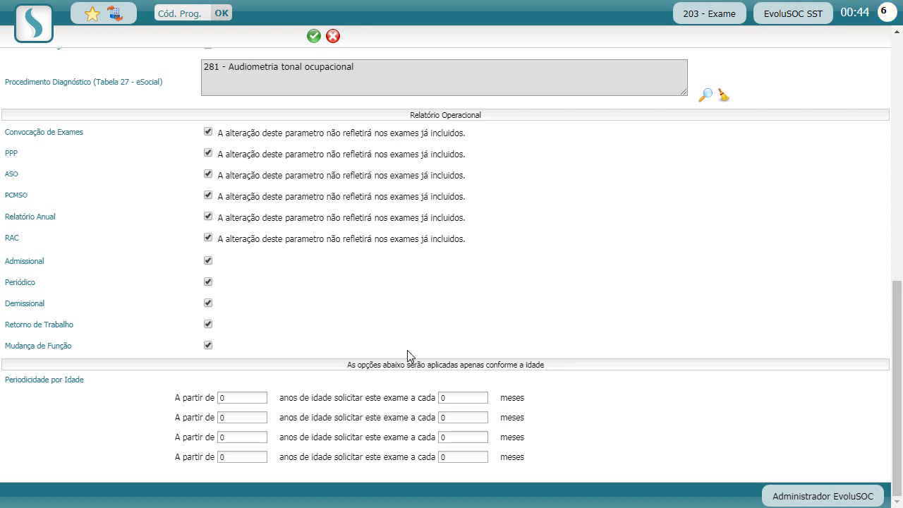
Enter age periodicity rows: from 18 every 24, 35 every 12, 50 every 6 months.
left_click(235, 392)
type("18")
left_click(472, 396)
type("24")
left_click(239, 417)
type("35")
left_click(459, 417)
type("12")
left_click(248, 436)
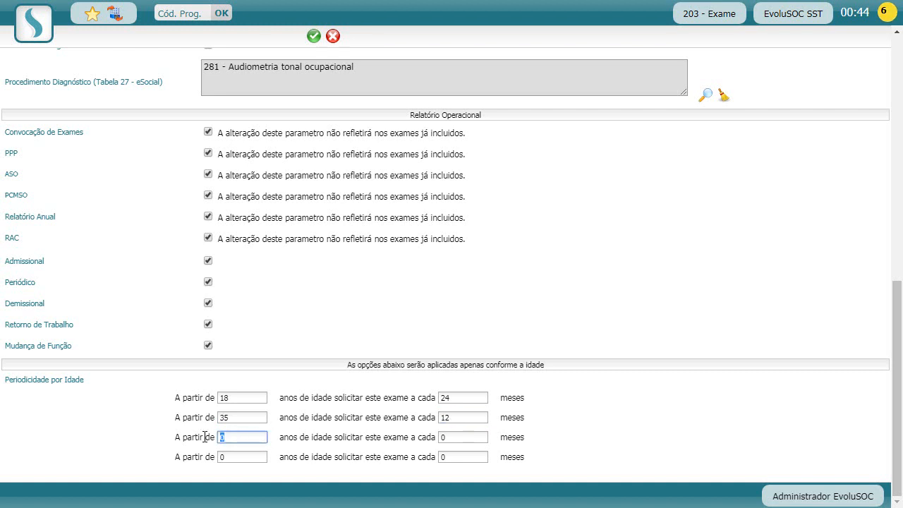
type("50")
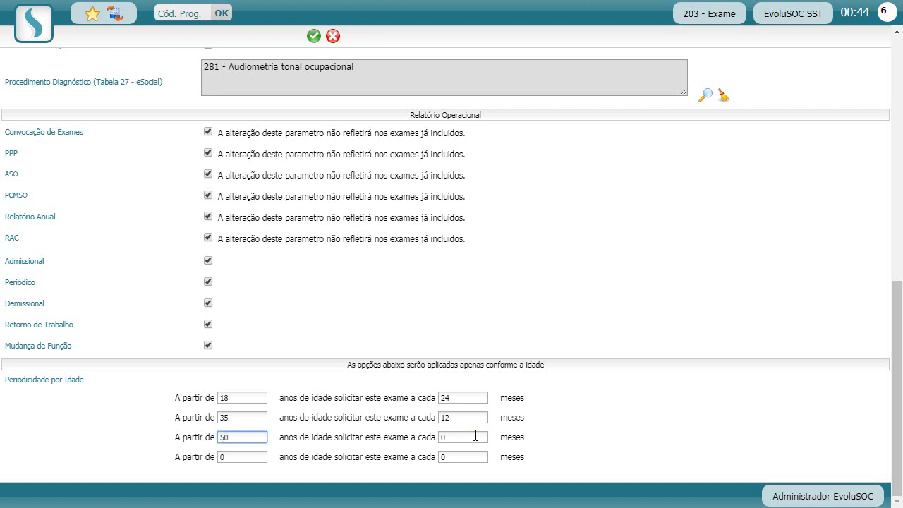
left_click(475, 435)
type("6")
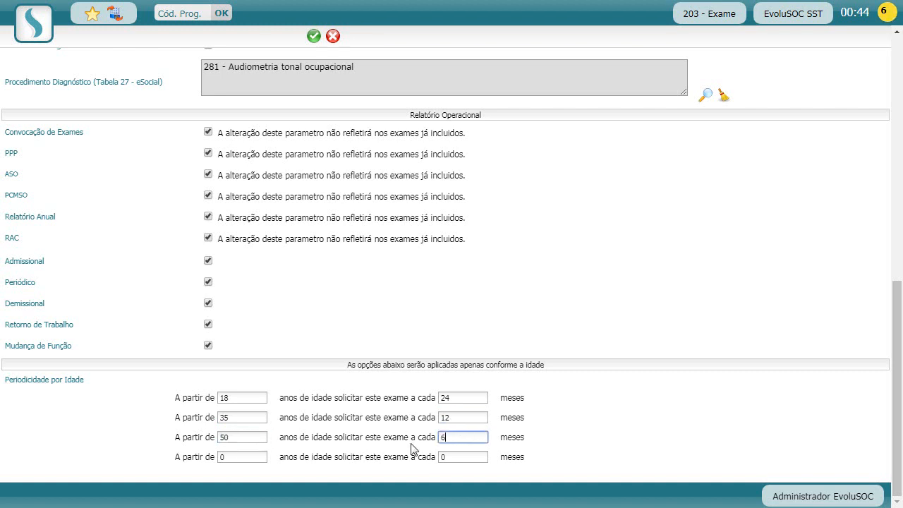
left_click(431, 349)
Review the standard periodicity value of 12 at the top of the form.
scroll(433, 353, "up", 3)
scroll(433, 353, "up", 5)
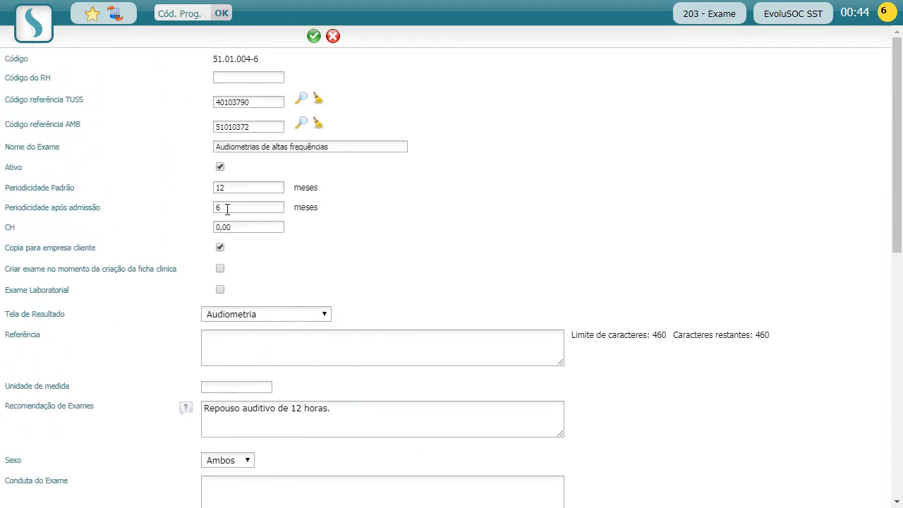
left_click_drag(229, 187, 212, 188)
left_click(377, 237)
Clear the 24, 12 and 6 month intervals from the age rows.
scroll(396, 247, "down", 6)
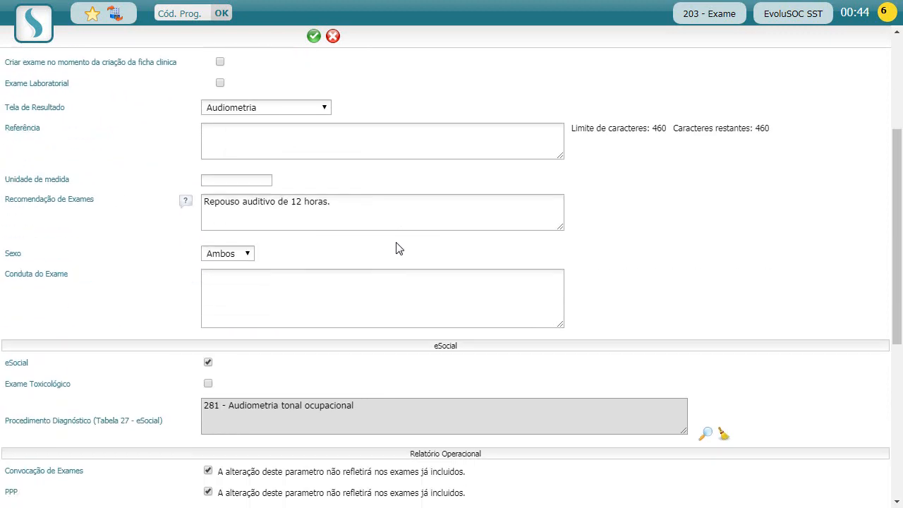
scroll(395, 253, "down", 2)
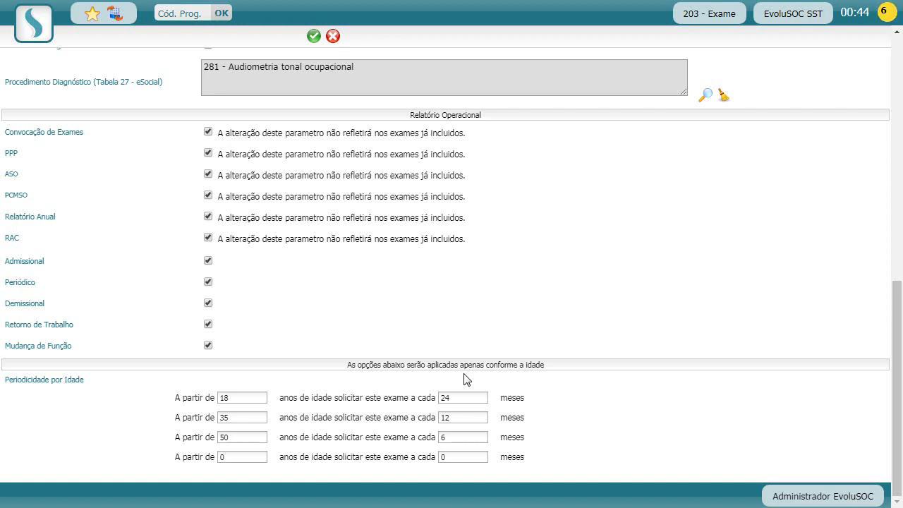
double_click(453, 397)
key("BackSpace")
double_click(449, 417)
key("BackSpace")
double_click(451, 436)
key("BackSpace")
Clear the starting ages 18, 35 and 50 from the age rows.
left_click_drag(248, 397, 210, 399)
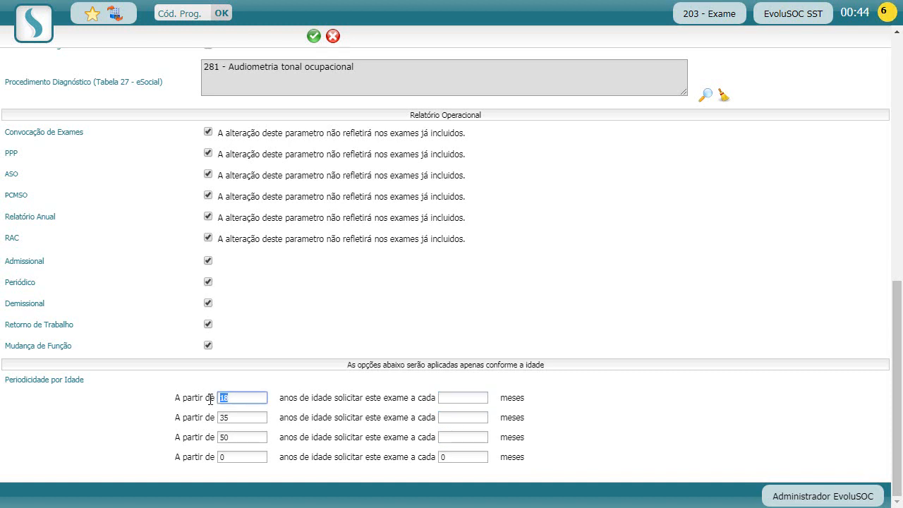
key("BackSpace")
double_click(228, 416)
key("BackSpace")
left_click_drag(246, 435, 220, 437)
key("BackSpace")
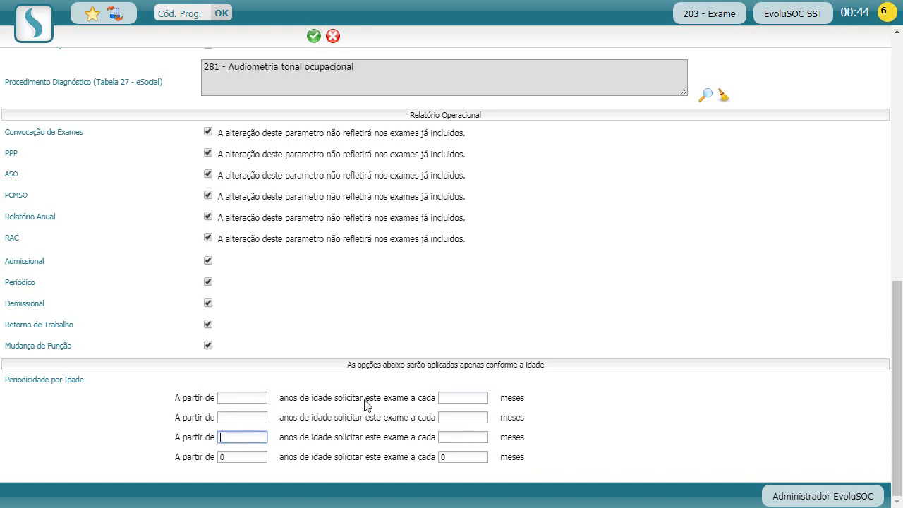
scroll(385, 385, "up", 7)
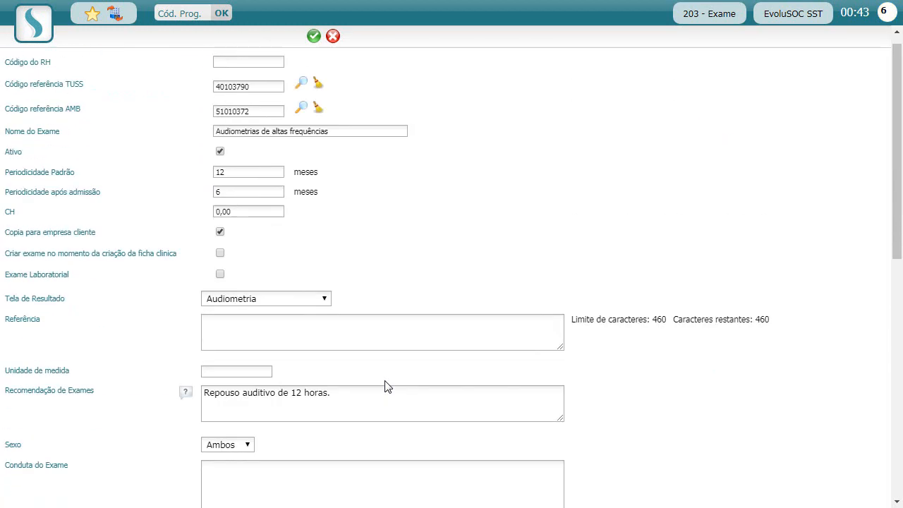
scroll(387, 386, "up", 1)
Save the Audiometrias de altas frequências exam 51.01.004-6 (TUSS 40103790).
left_click(314, 36)
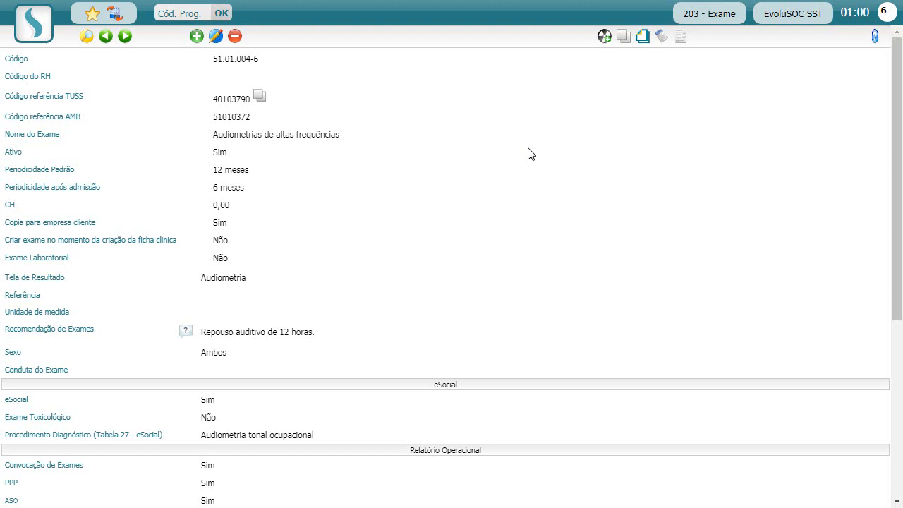
Start copying the high-frequency audiometry exam to other companies.
left_click(623, 38)
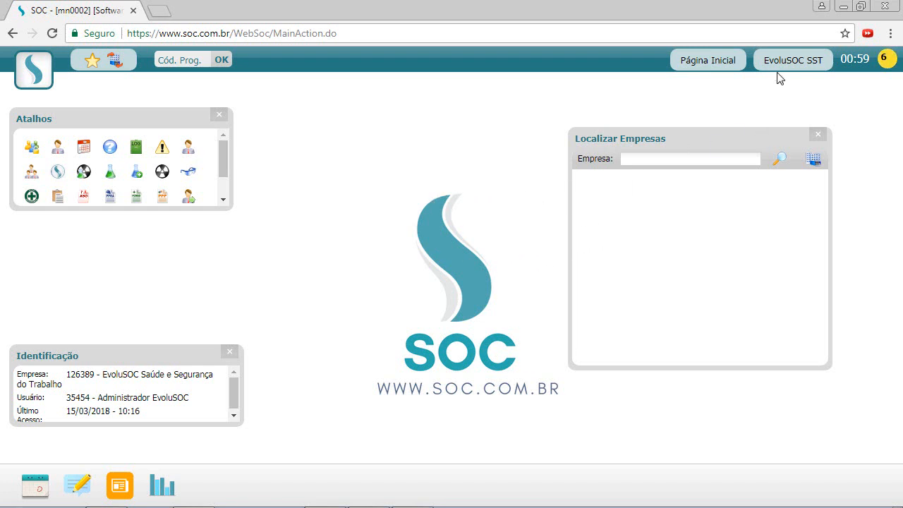
Search the Localizar Empresas panel for the company 'prado'.
left_click_drag(764, 65, 818, 62)
left_click(760, 79)
left_click(664, 163)
type("prado")
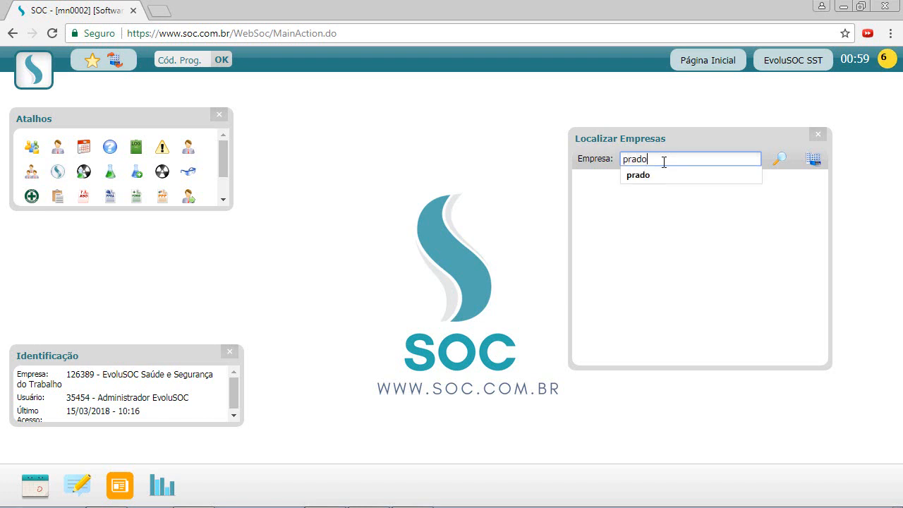
key("Return")
Make ALMEIDA PRADO CONSTRUTORA the working company.
left_click(590, 195)
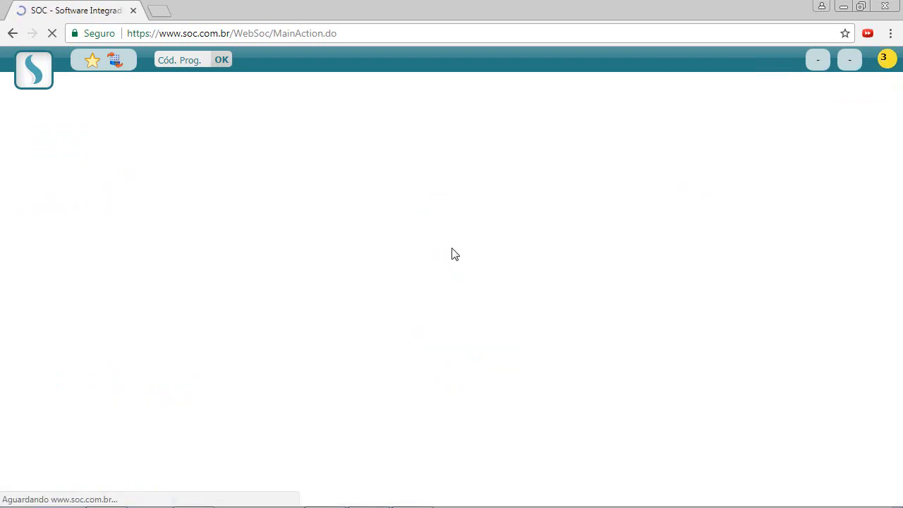
left_click_drag(682, 61, 771, 59)
left_click(521, 128)
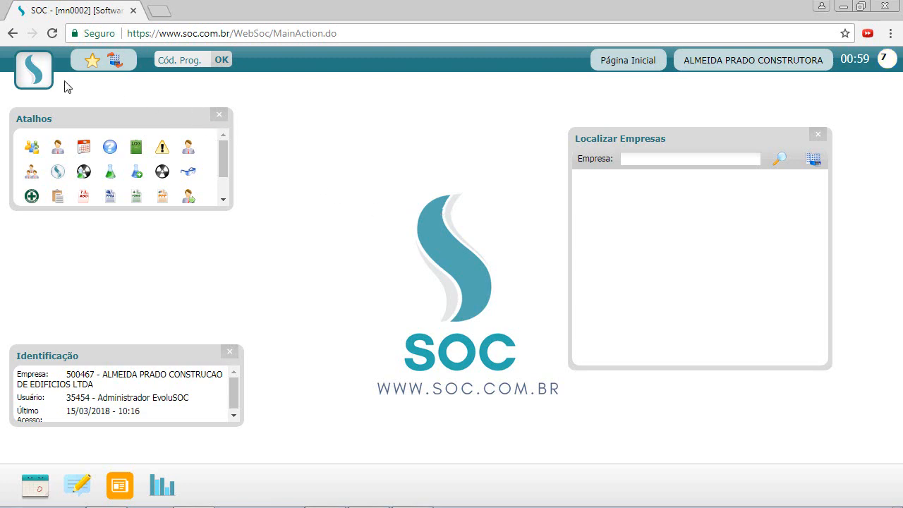
Go to the 238 - Aplicação de Exames program under Cadastros > Saúde.
left_click(37, 75)
mouse_move(45, 127)
mouse_move(153, 128)
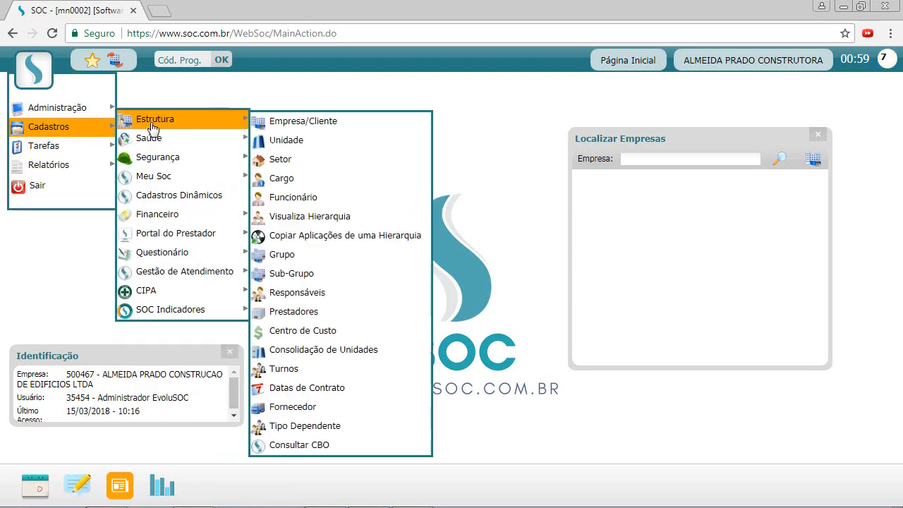
mouse_move(179, 141)
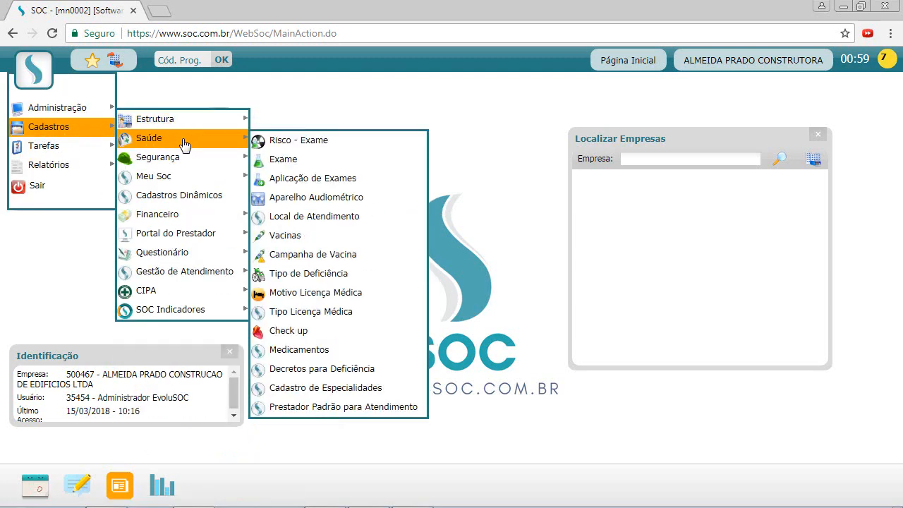
left_click(313, 179)
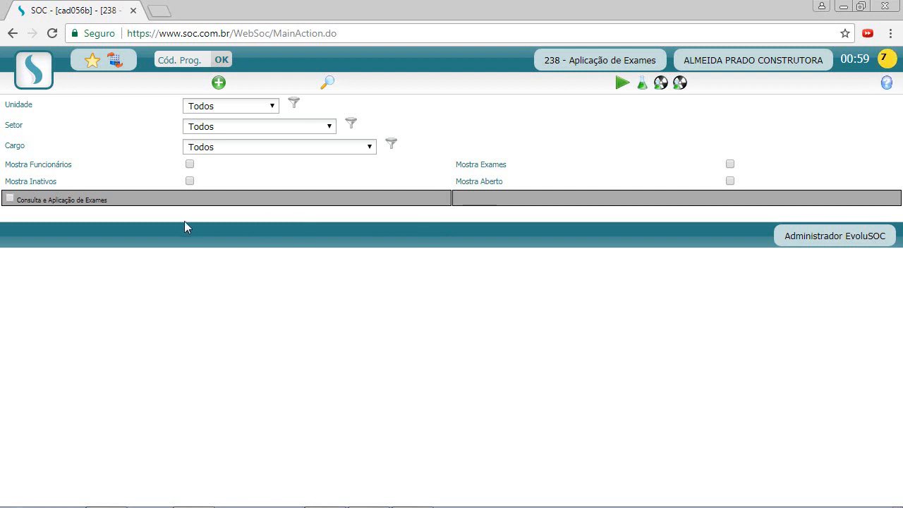
Enable Consulta e Aplicação de Exames and select Exame Clinico as the exam.
left_click(9, 201)
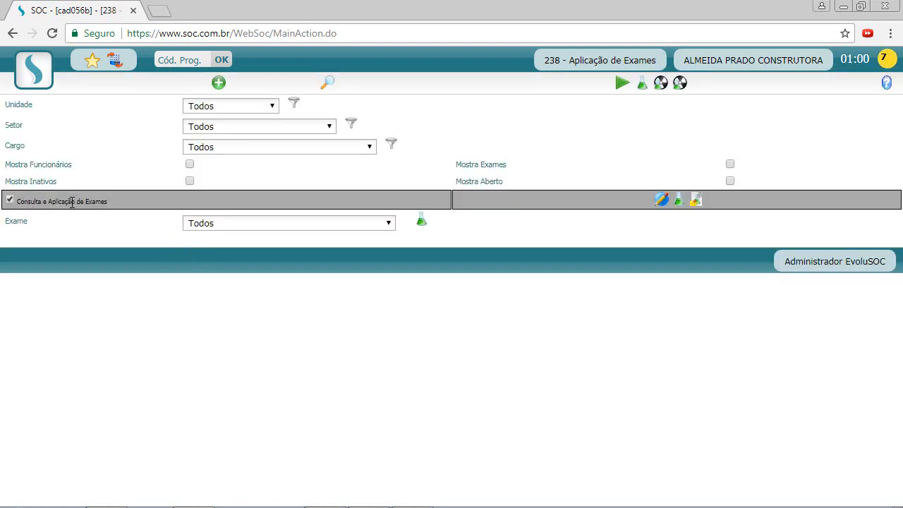
left_click(214, 223)
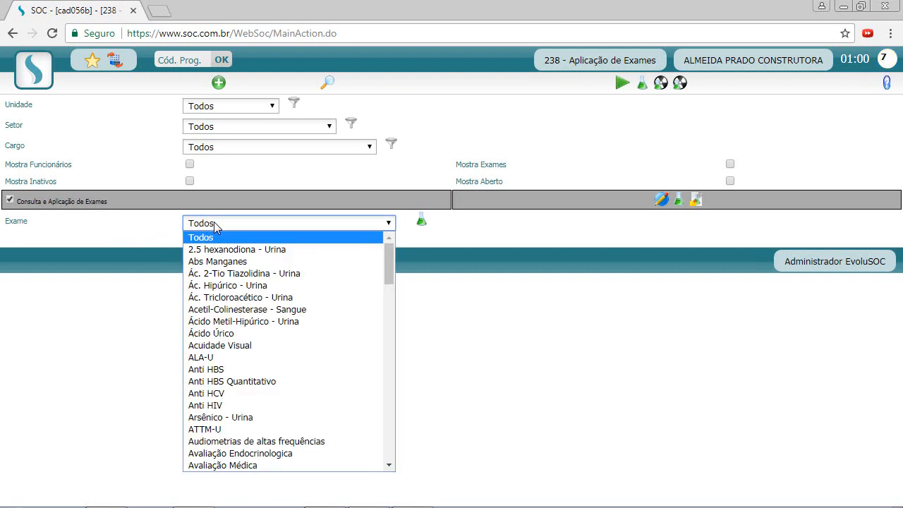
type("ex")
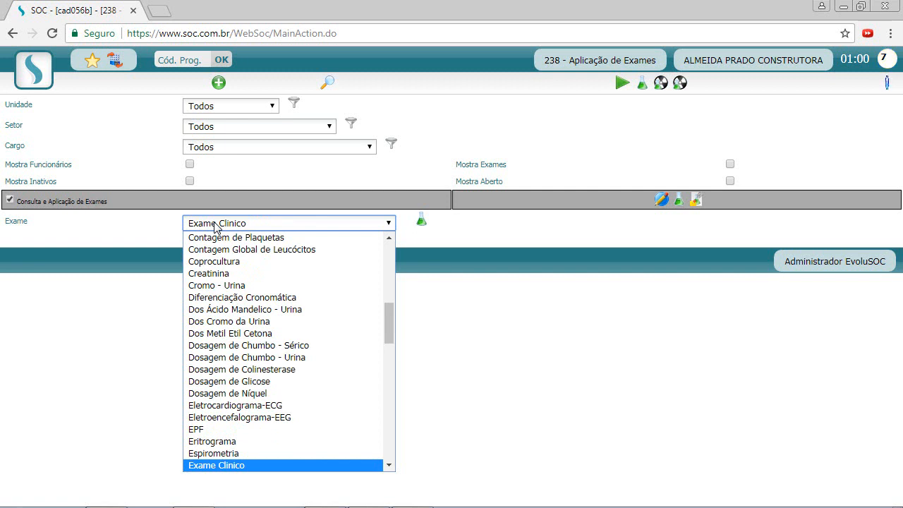
left_click(292, 467)
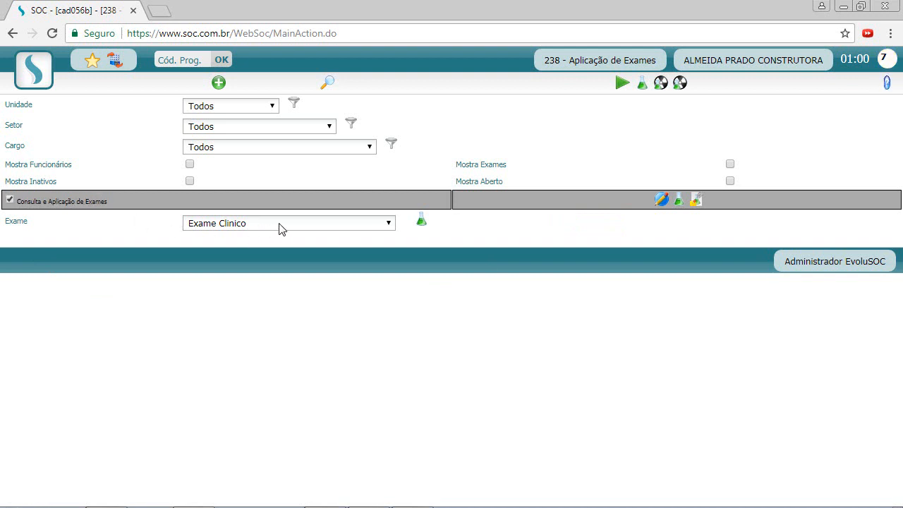
Test applying Exame Clinico to MINAS GERAIS, ADMINISTRATIVO and ANALISTA CONTÁBIL, clearing each again.
left_click(667, 201)
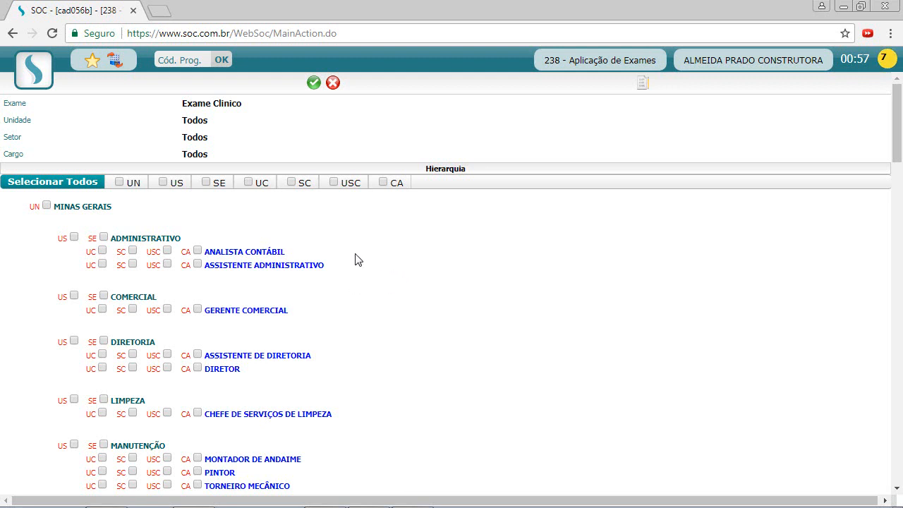
scroll(357, 258, "down", 2)
scroll(307, 270, "up", 2)
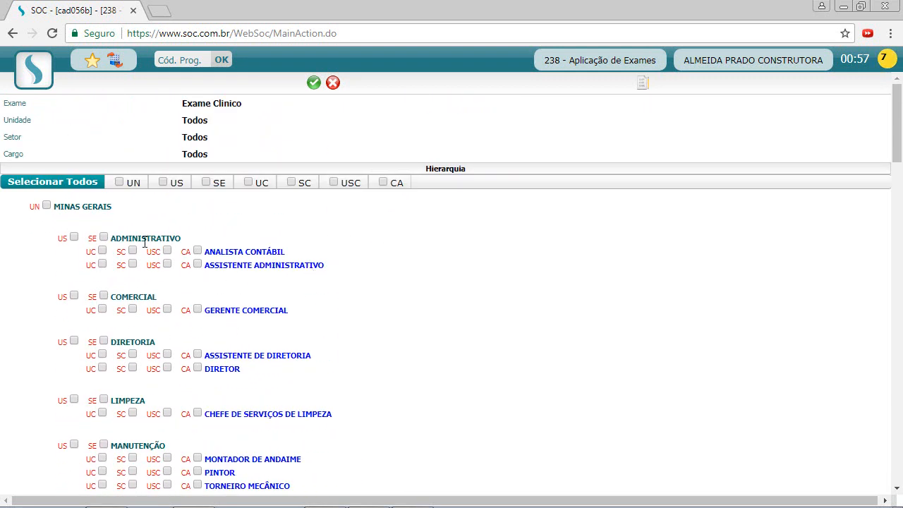
left_click(47, 206)
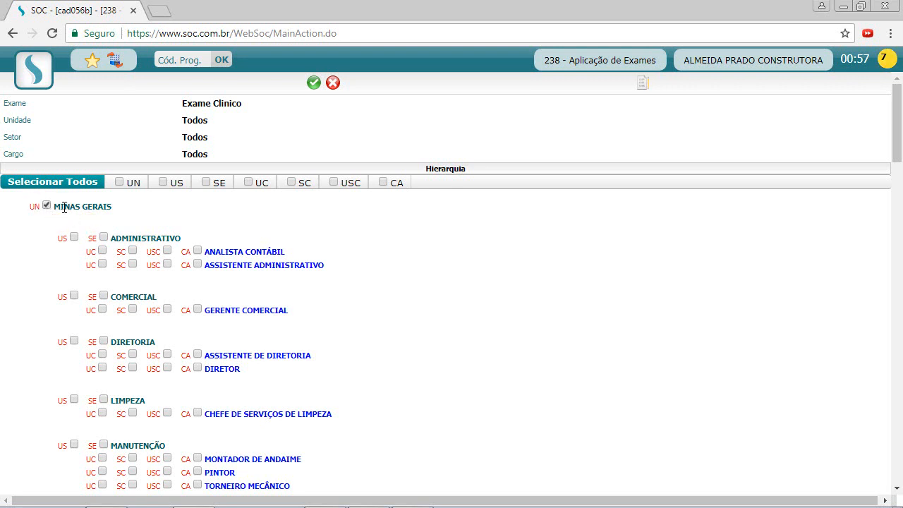
left_click_drag(61, 206, 110, 207)
left_click(115, 222)
left_click(47, 205)
left_click_drag(87, 238, 104, 241)
left_click(103, 237)
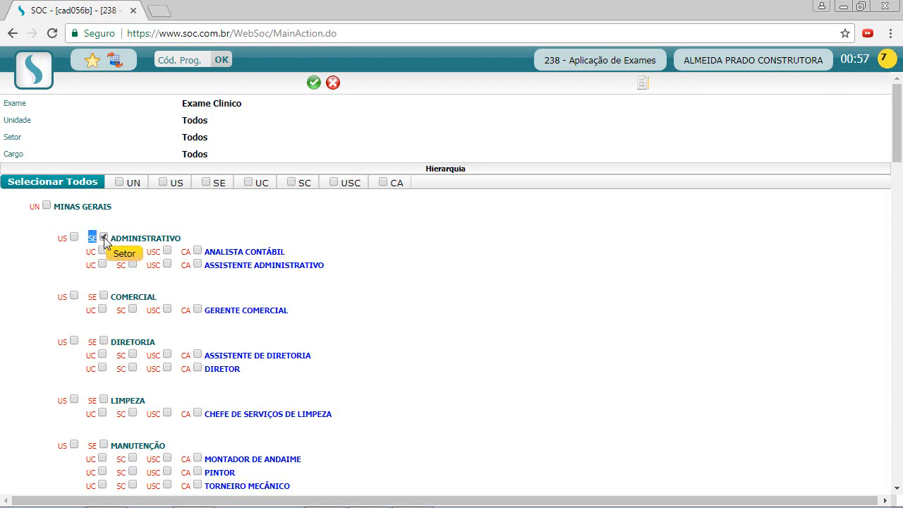
left_click(104, 238)
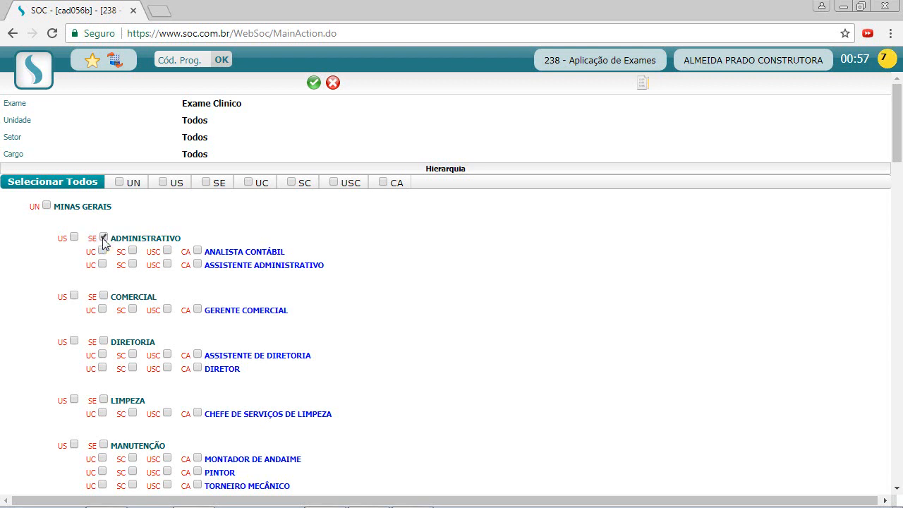
left_click(198, 251)
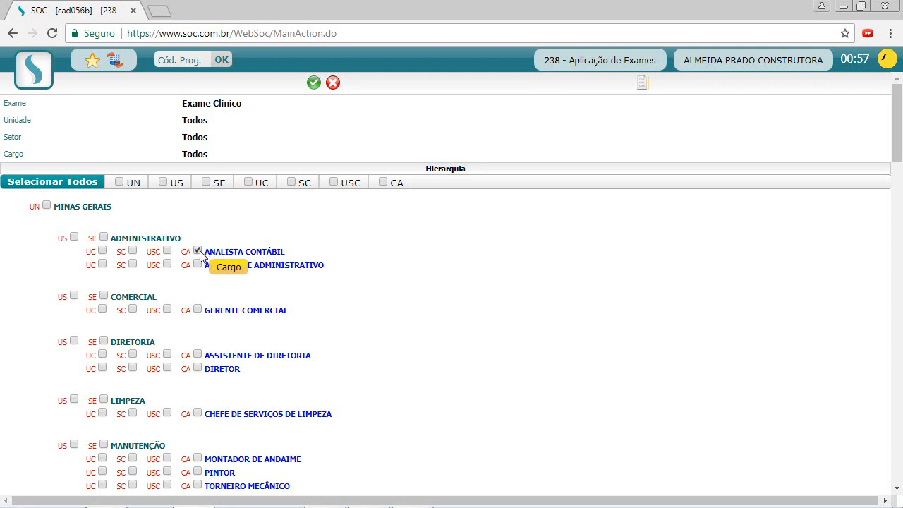
left_click(198, 251)
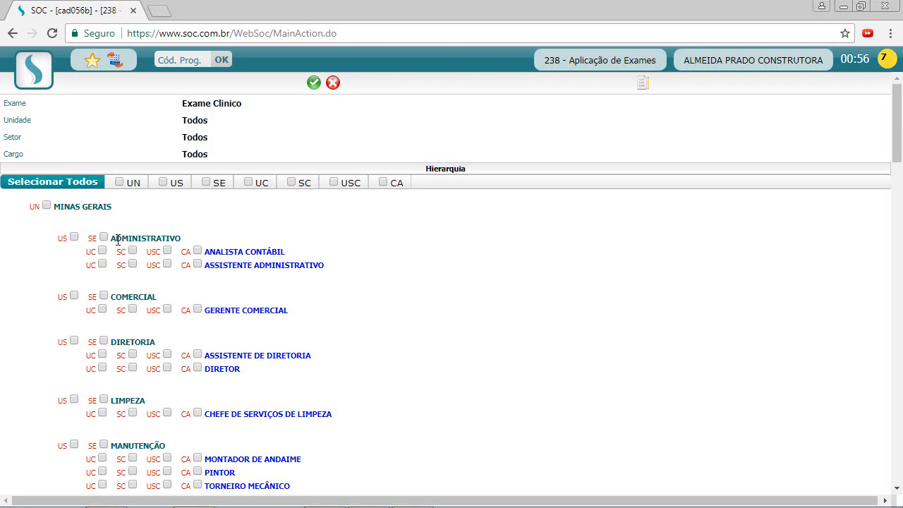
Try the combined unit, sector and job options for ADMINISTRATIVO and ANALISTA CONTÁBIL.
left_click(74, 238)
left_click(102, 250)
left_click(133, 251)
left_click(132, 250)
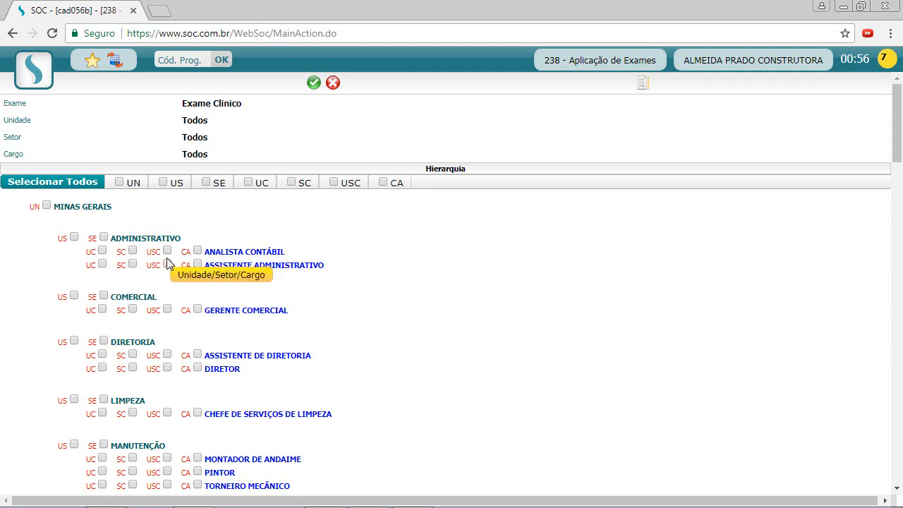
left_click(167, 250)
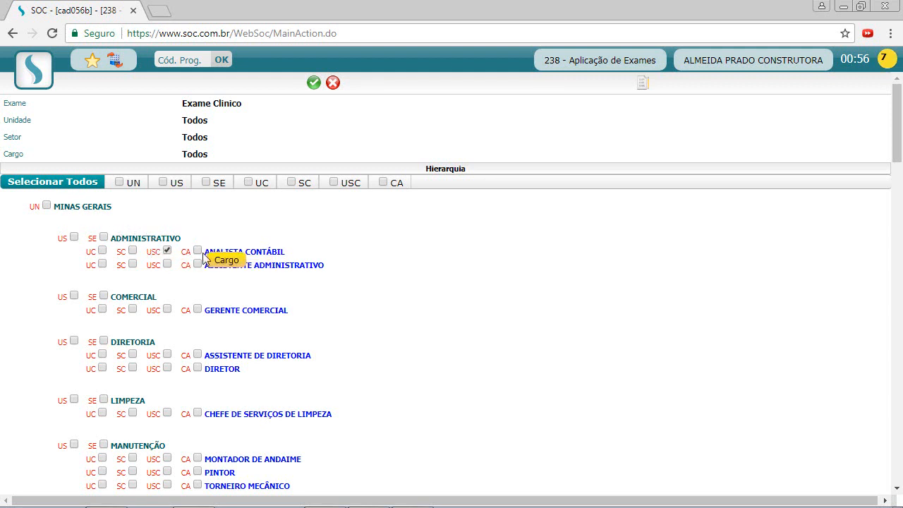
left_click(167, 251)
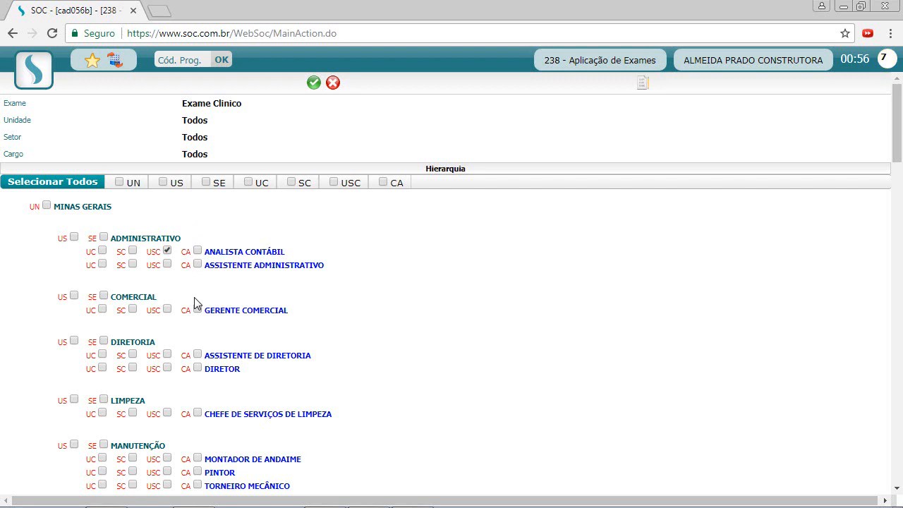
left_click(167, 250)
Apply Exame Clinico to the whole MINAS GERAIS unit and save.
left_click(46, 205)
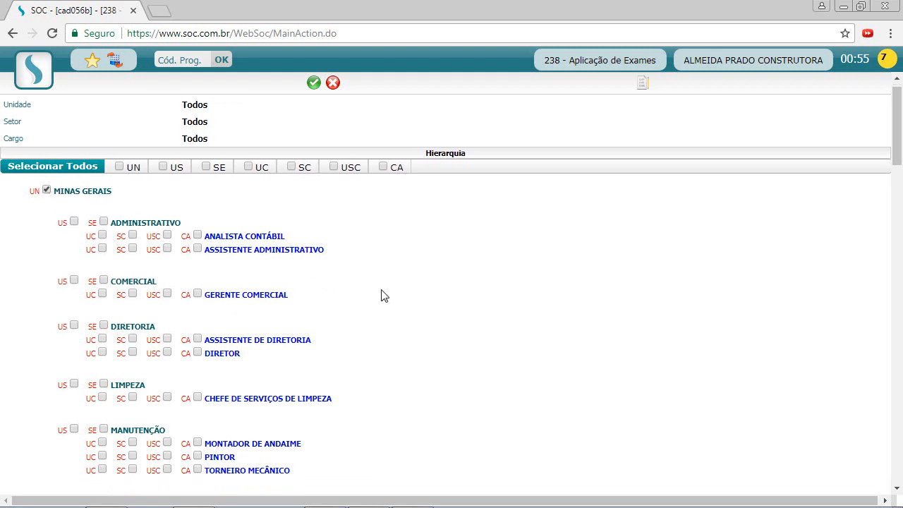
scroll(355, 277, "down", 2)
scroll(355, 280, "up", 2)
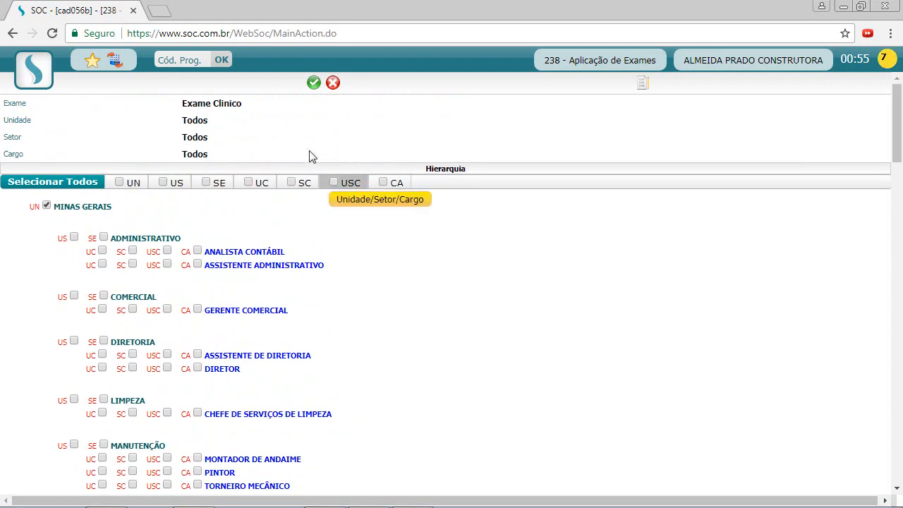
left_click(313, 83)
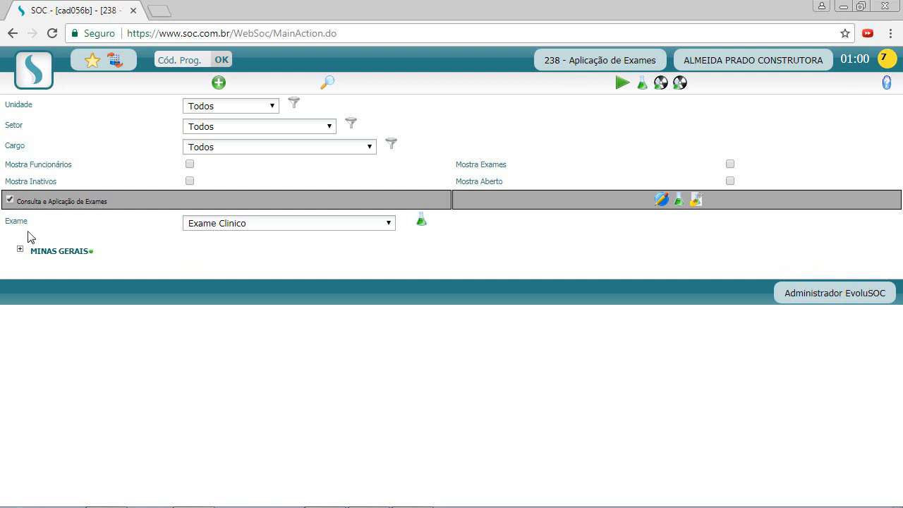
Select Espirometria as the exam.
left_click(329, 224)
scroll(275, 331, "down", 4)
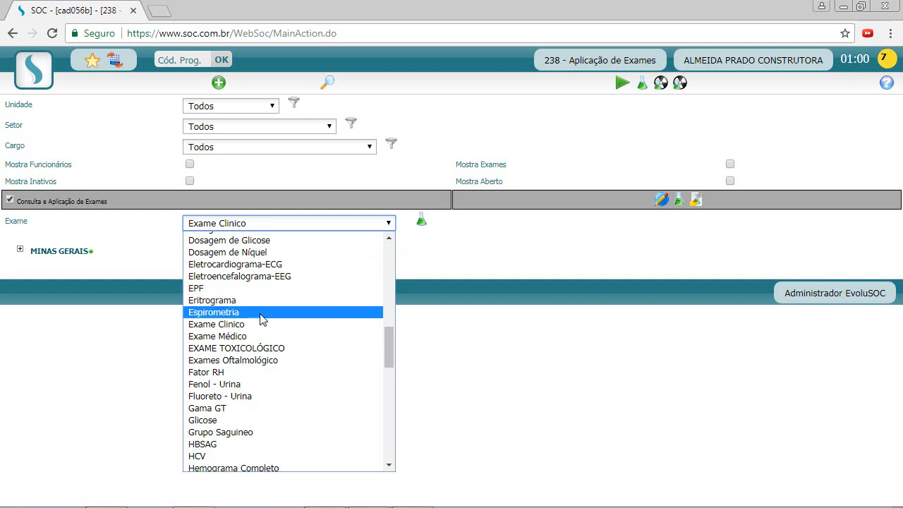
left_click(261, 313)
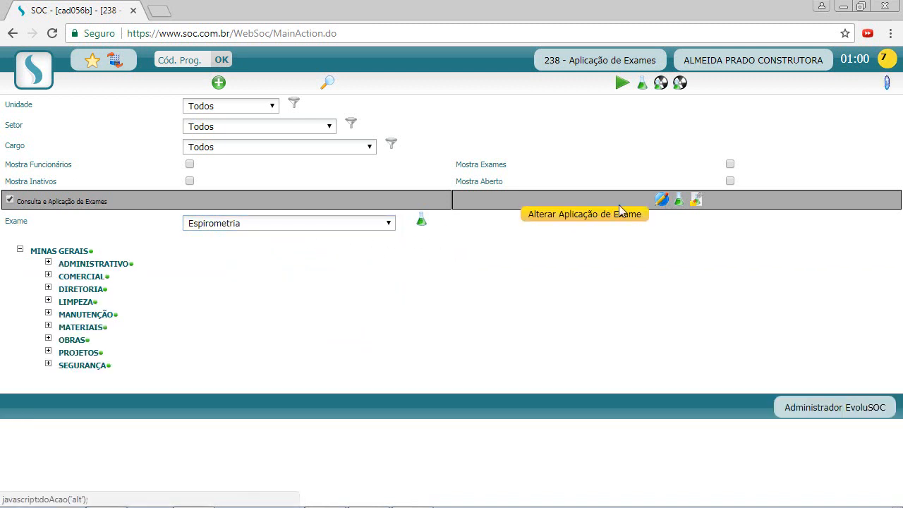
Apply Espirometria by unit/sector/job to Analista Contábil, Assistente Administrativo, Gerente Comercial, Assistente de Diretoria, Diretor, Chefe de Limpeza, Montador de Andaime; save.
left_click(659, 202)
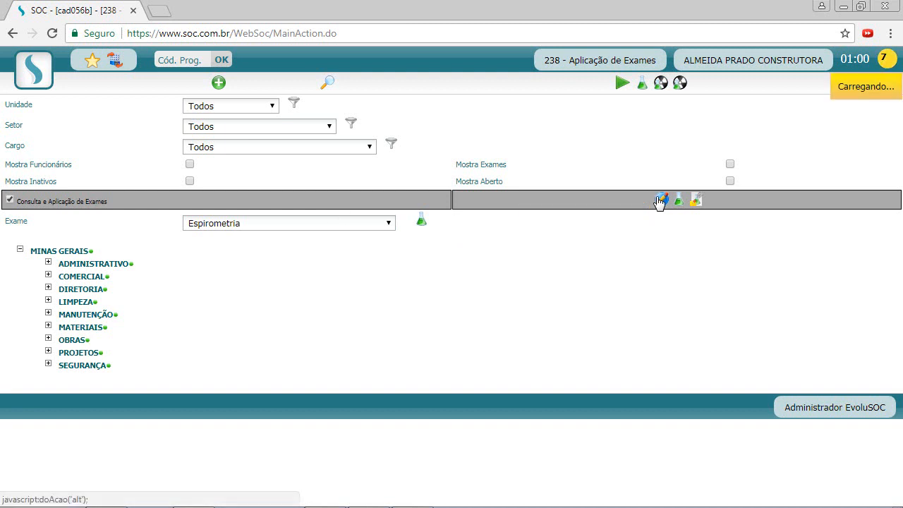
scroll(253, 258, "down", 2)
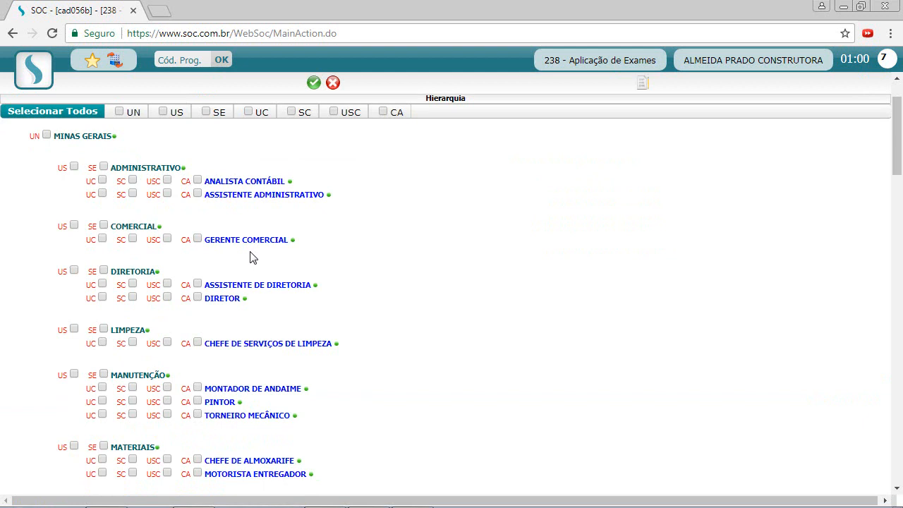
left_click(167, 194)
left_click(167, 181)
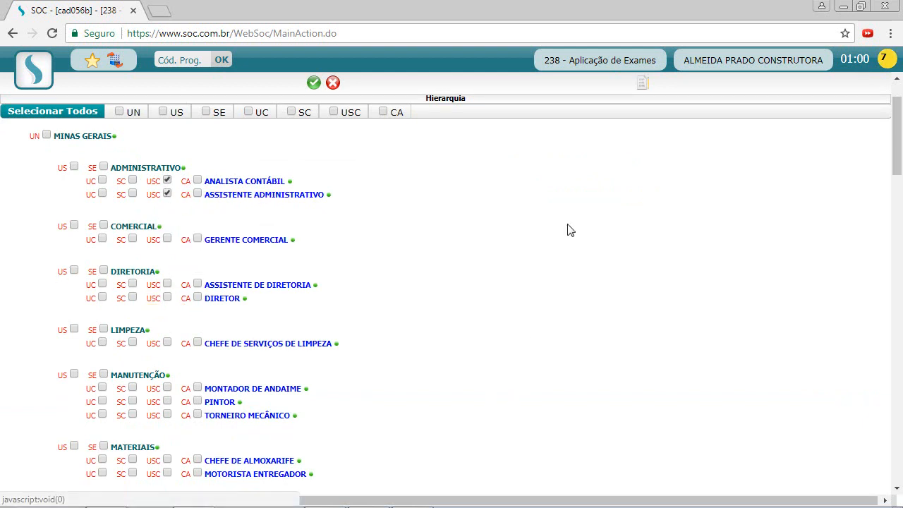
left_click(167, 239)
left_click(167, 284)
left_click(167, 297)
left_click(167, 342)
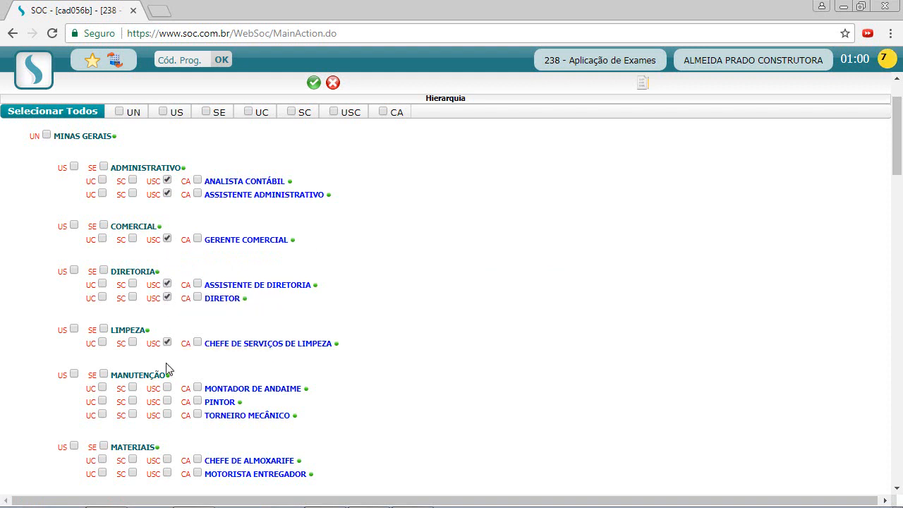
left_click(167, 388)
left_click(313, 83)
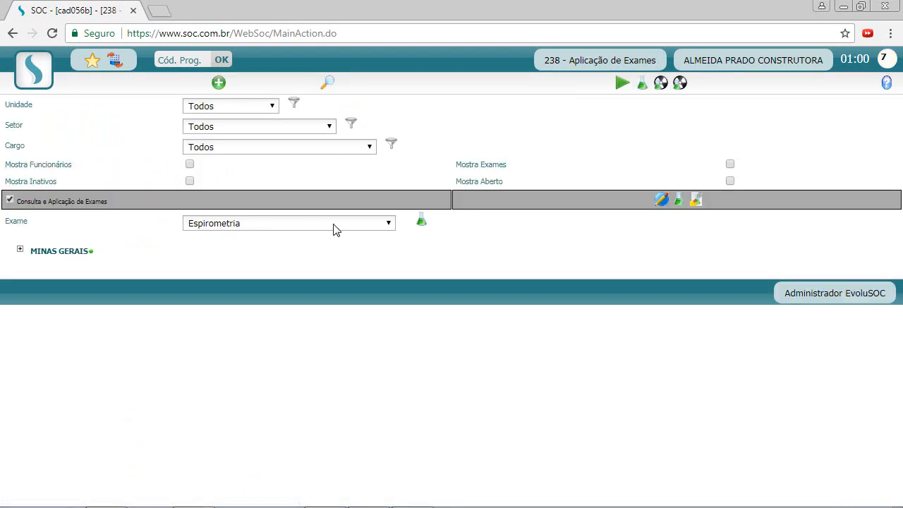
Select Hemograma Completo as the exam.
left_click(335, 227)
type("he")
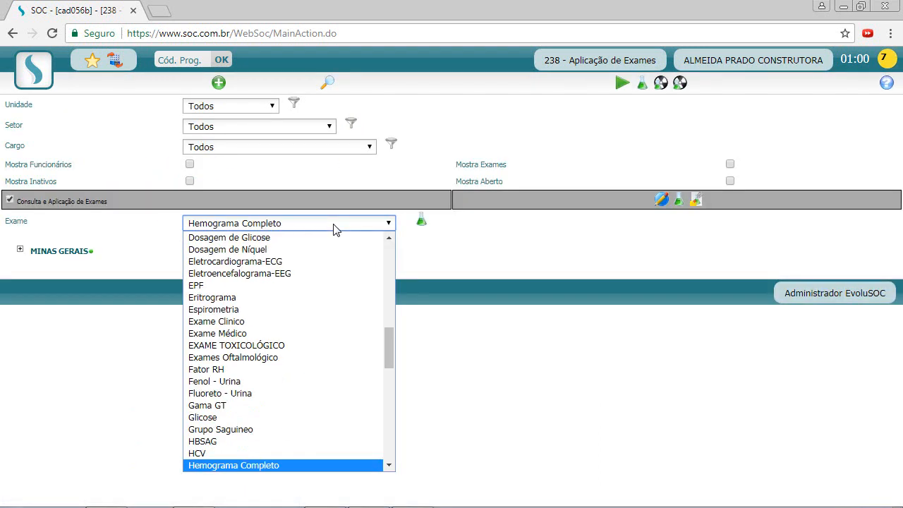
left_click(233, 465)
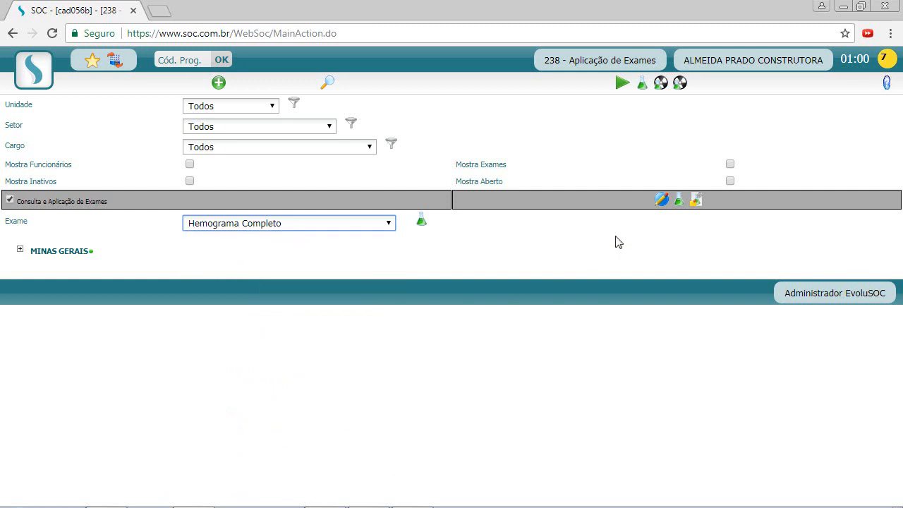
Apply Hemograma Completo by unit/sector/job to the Manutenção roles and Chefe de Serviços de Limpeza, then save.
left_click(668, 204)
scroll(444, 237, "down", 3)
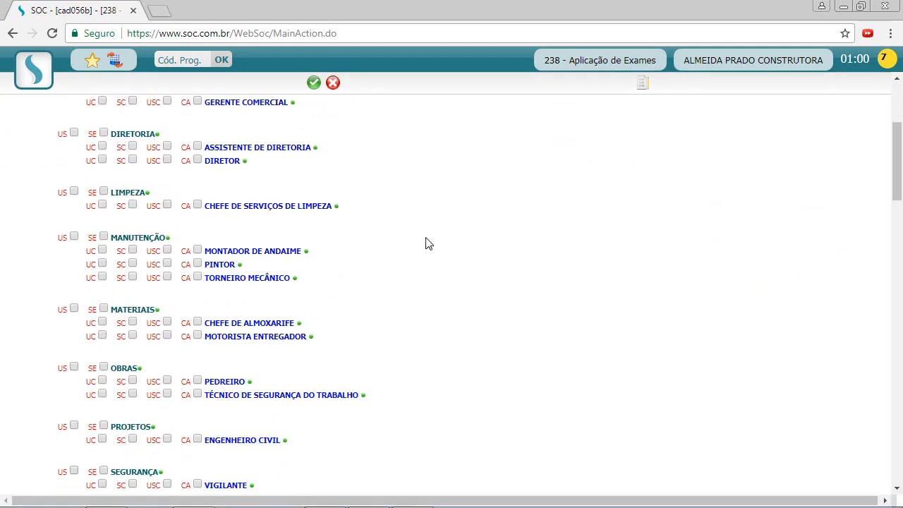
left_click(167, 274)
scroll(409, 292, "up", 1)
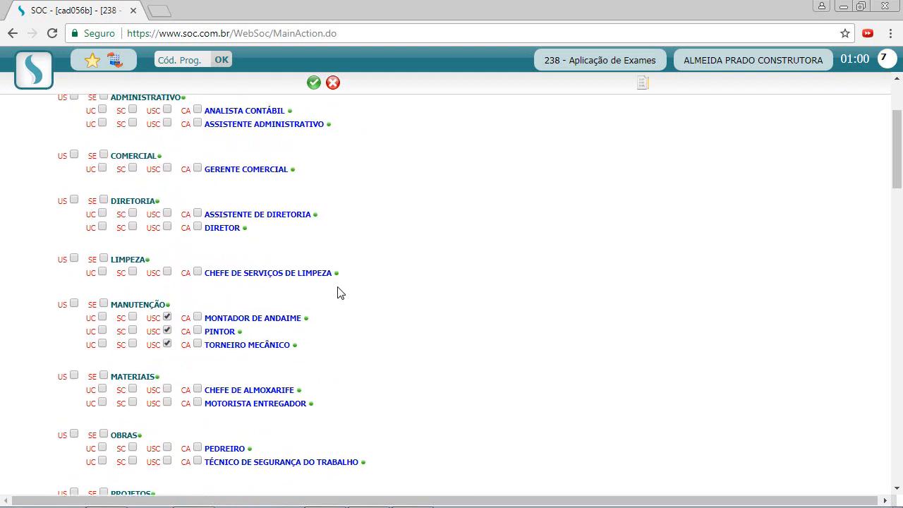
left_click(168, 273)
scroll(481, 288, "up", 1)
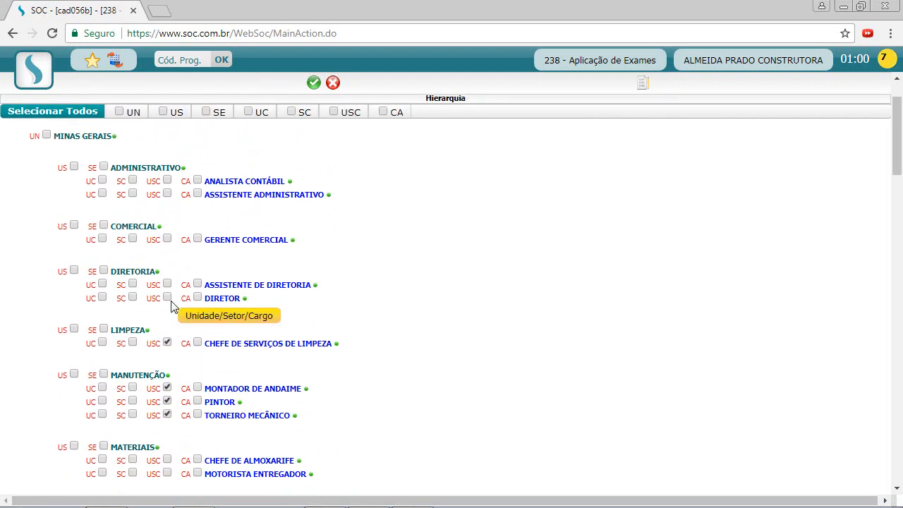
scroll(437, 296, "up", 1)
left_click(314, 82)
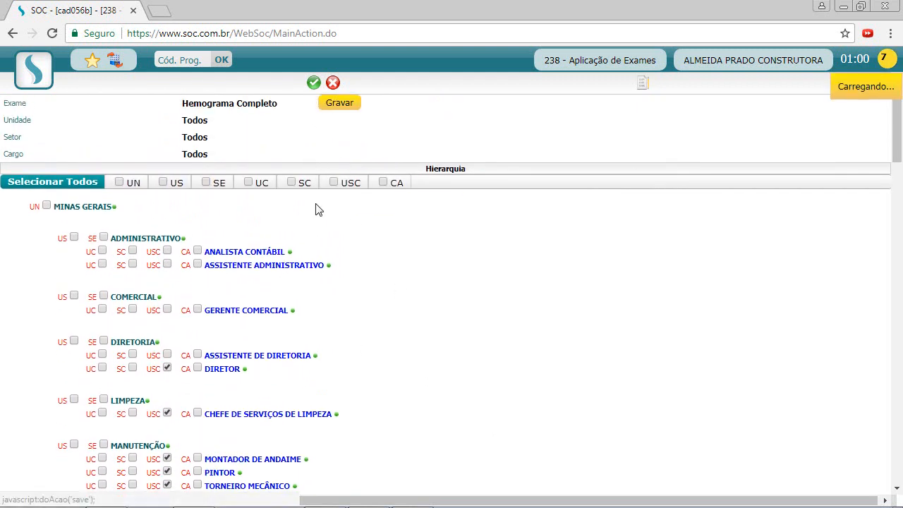
Select Acuidade Visual as the exam.
left_click(301, 224)
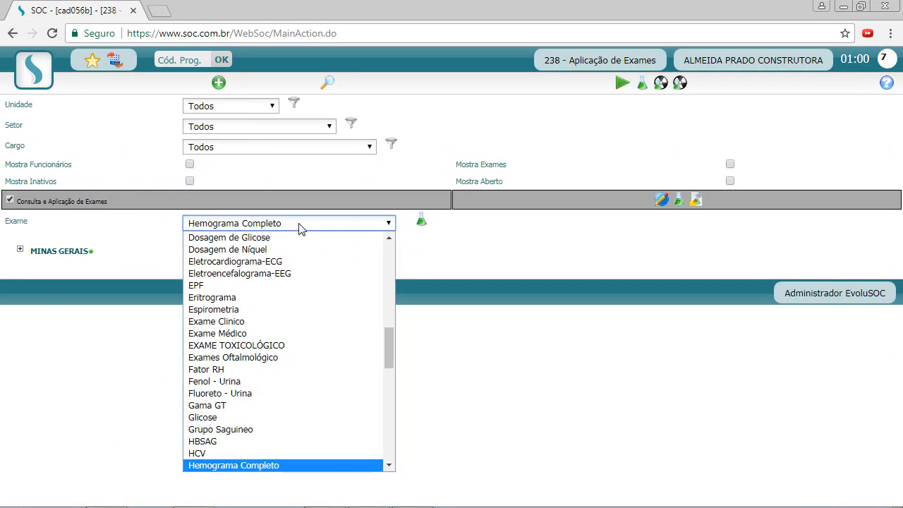
scroll(282, 297, "up", 10)
scroll(293, 381, "down", 4)
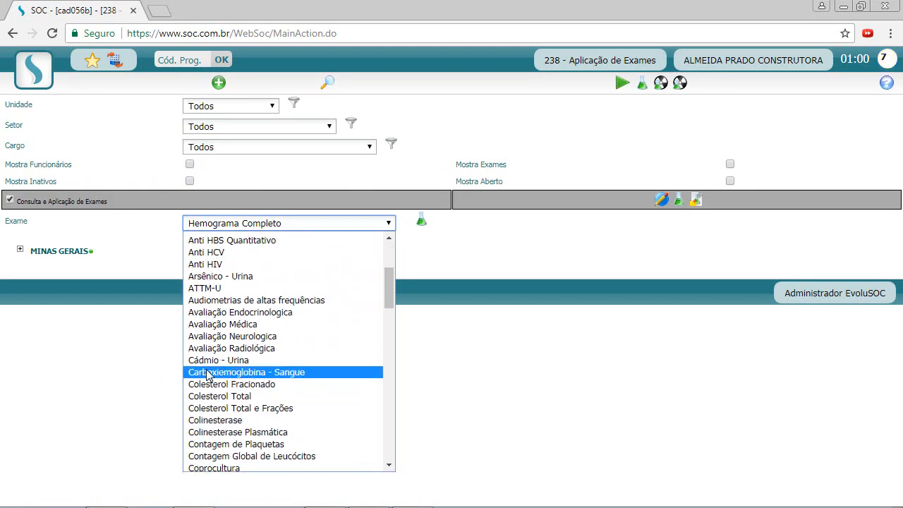
scroll(251, 317, "up", 4)
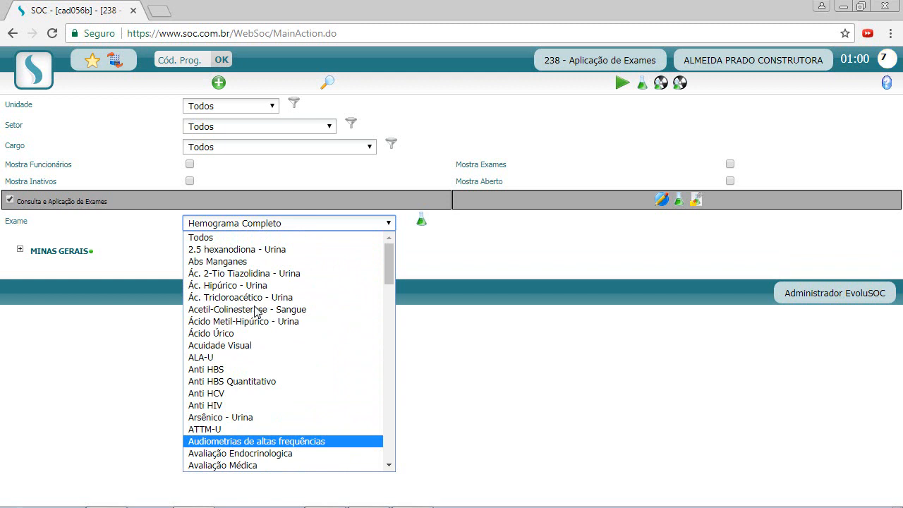
left_click(238, 345)
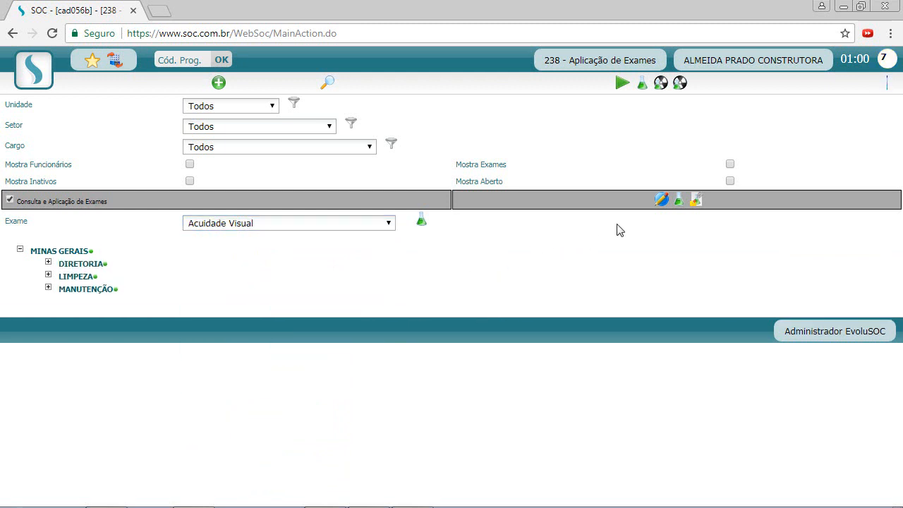
Apply Acuidade Visual to Gerente Comercial, Chefe de Serviços de Limpeza and Torneiro Mecânico, then save.
left_click(659, 202)
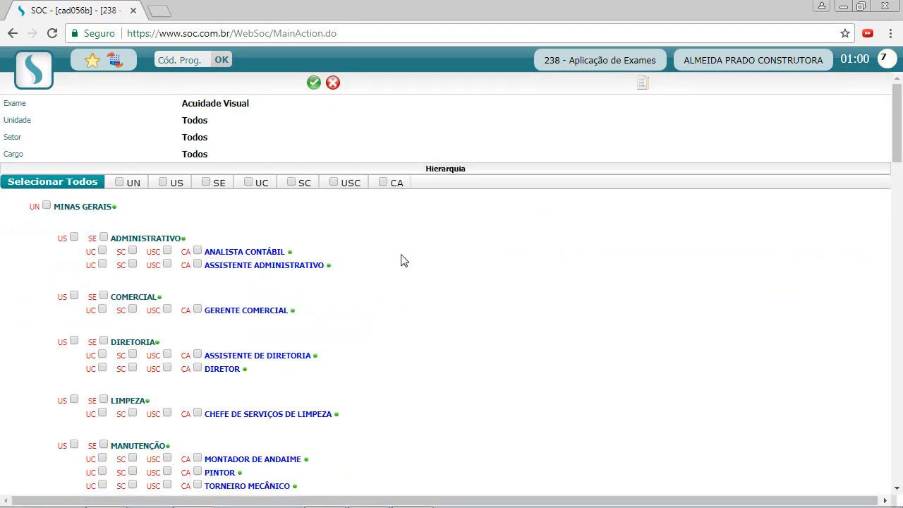
scroll(401, 261, "down", 1)
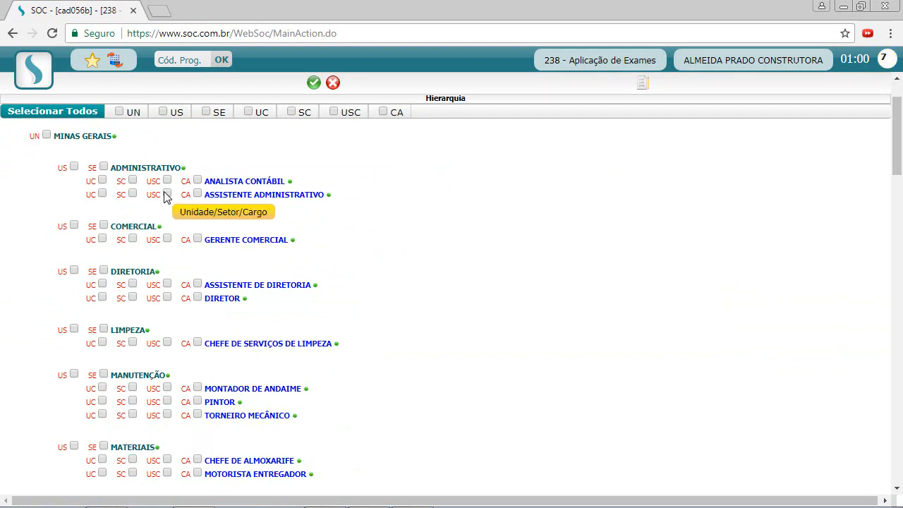
scroll(270, 256, "down", 1)
left_click(167, 168)
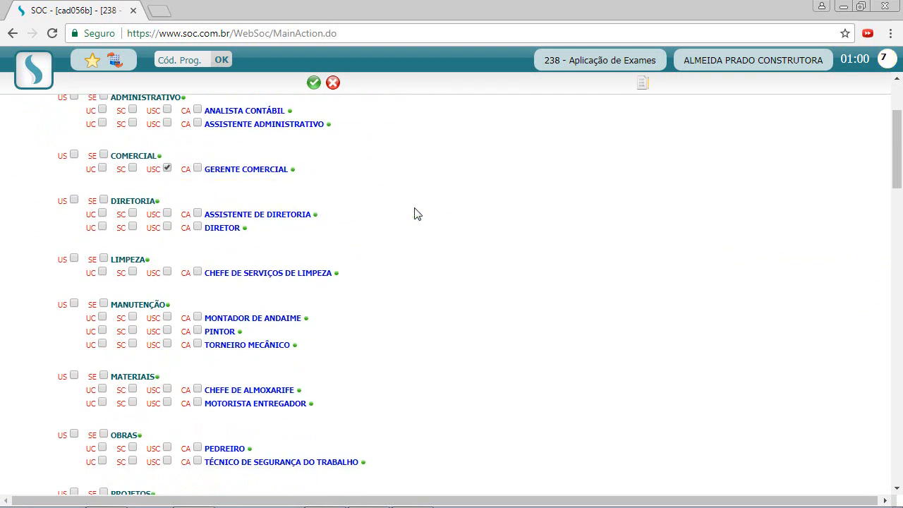
left_click(167, 273)
scroll(304, 282, "down", 1)
left_click(167, 273)
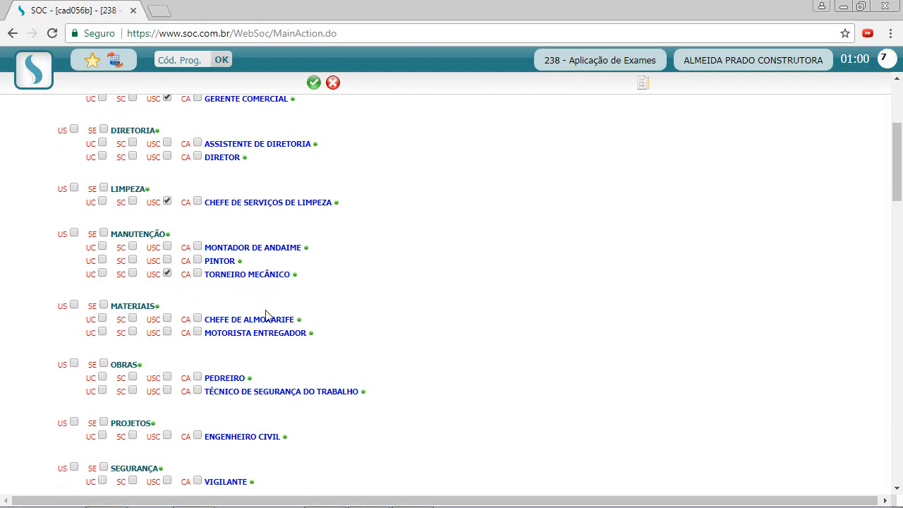
scroll(434, 318, "up", 3)
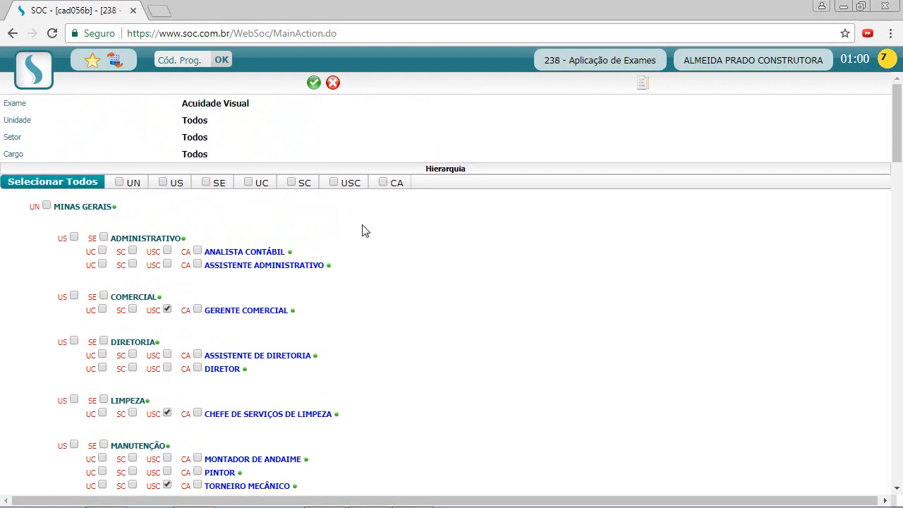
left_click(312, 90)
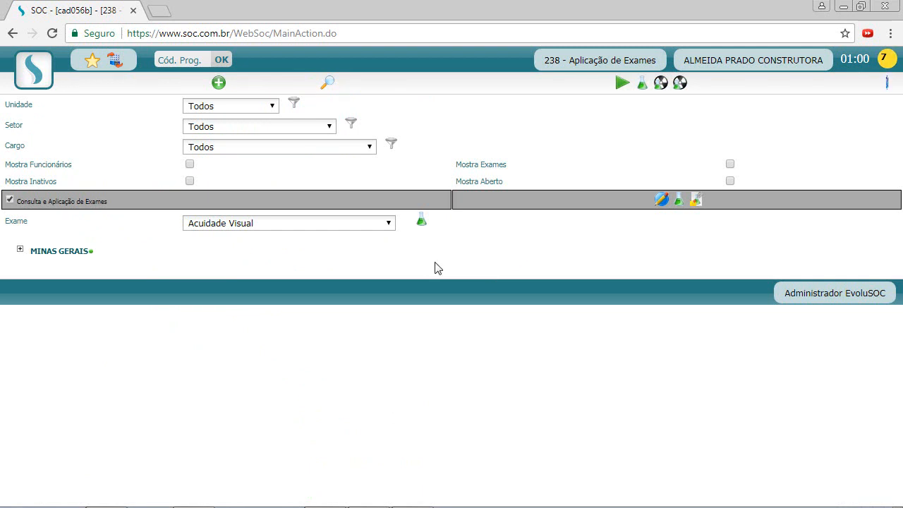
Reset the Exame filter to Todos, enable Mostra Aberto and list the full organisational structure.
left_click(271, 223)
left_click(258, 236)
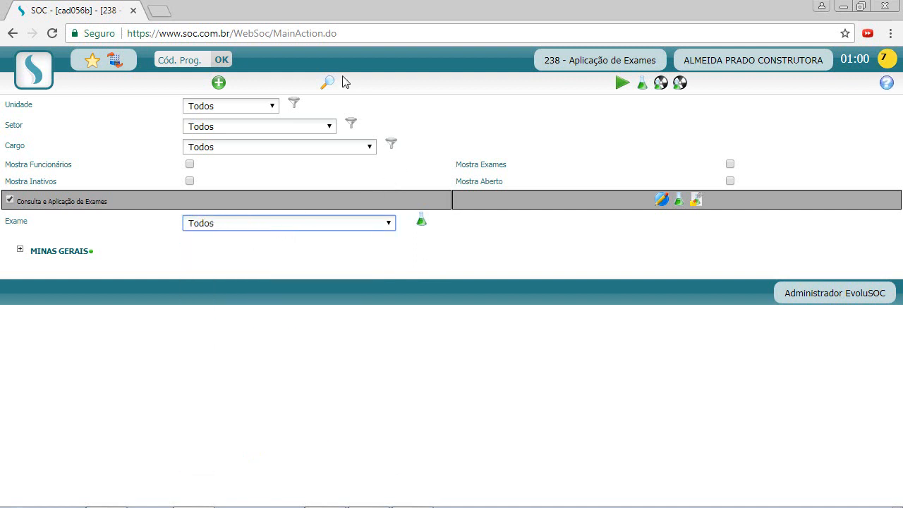
left_click(730, 181)
left_click(327, 84)
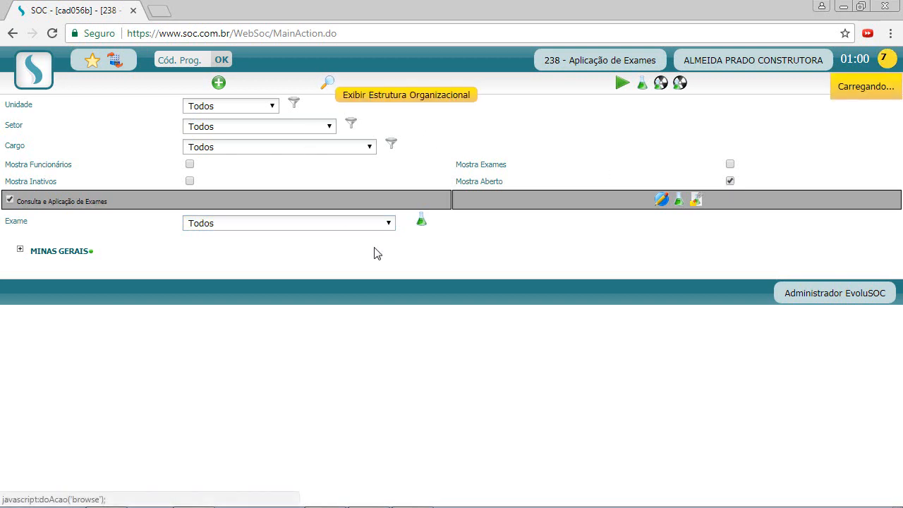
scroll(529, 282, "down", 1)
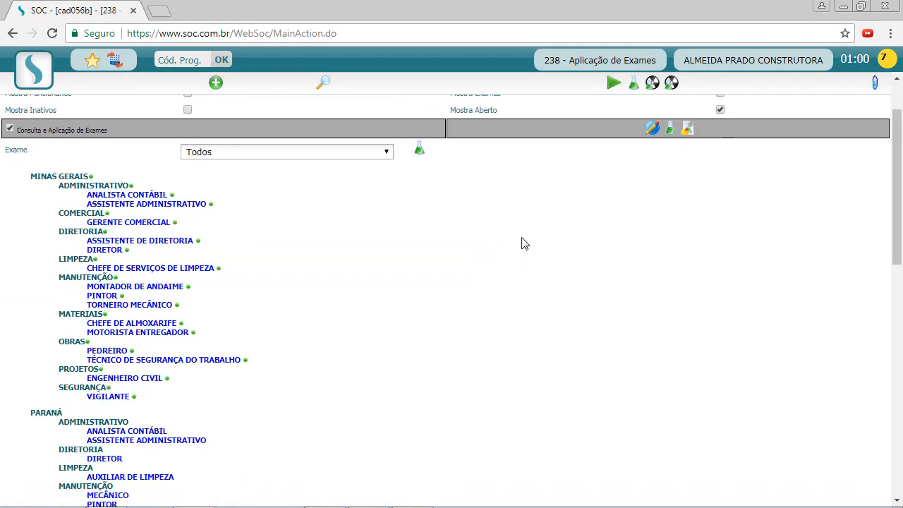
scroll(487, 250, "down", 3)
scroll(398, 232, "up", 2)
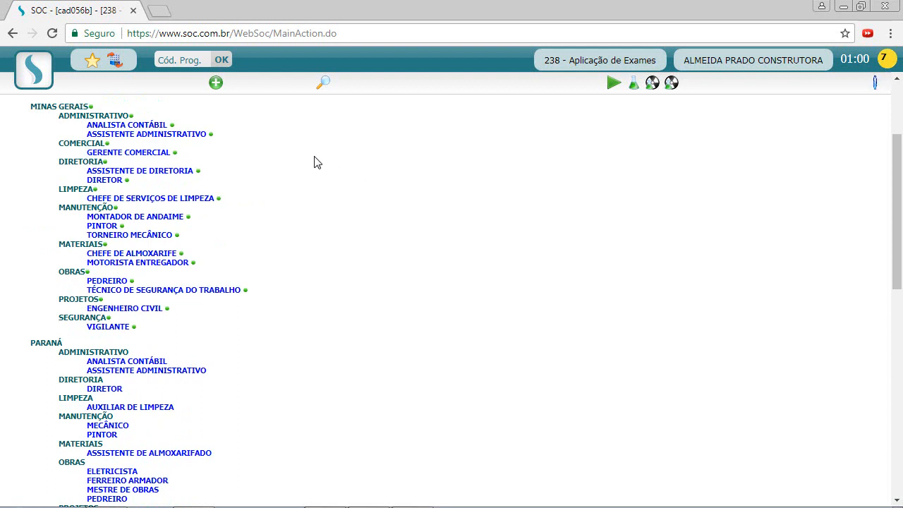
scroll(316, 162, "up", 2)
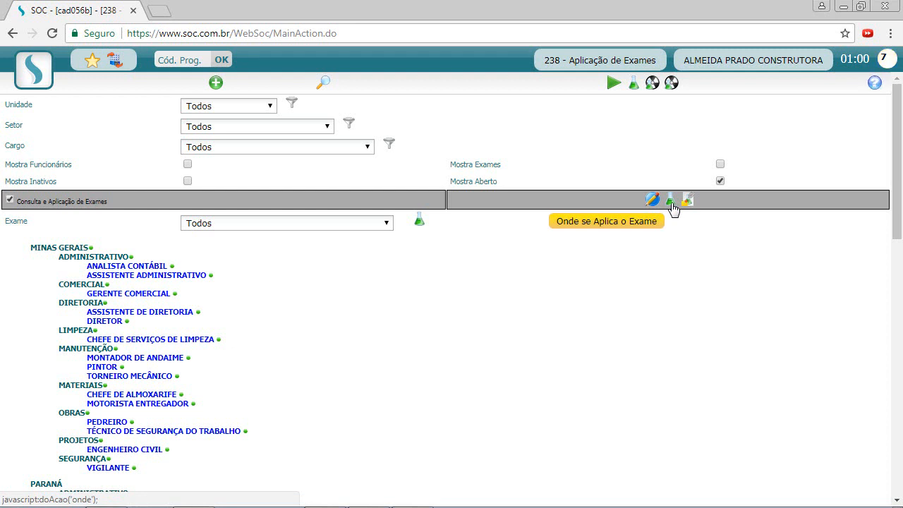
Choose Exame Clinico again in the Exame dropdown.
left_click(333, 223)
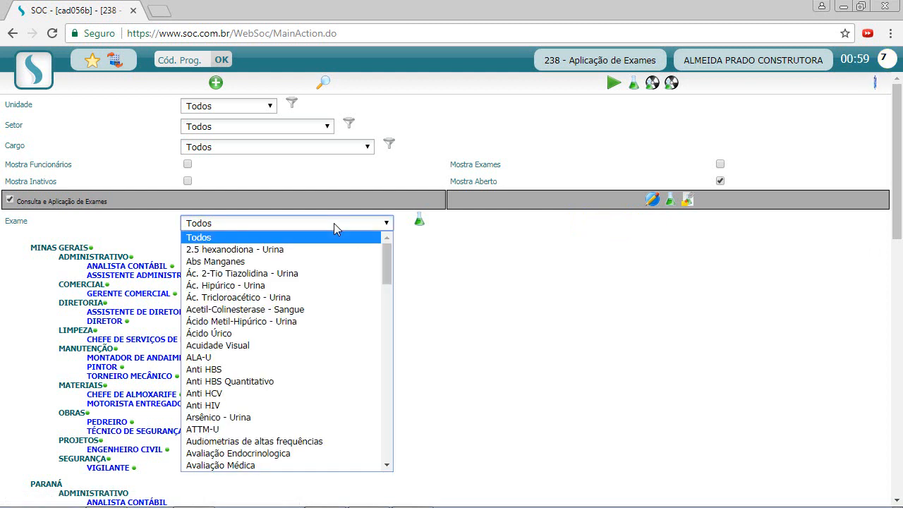
key("c")
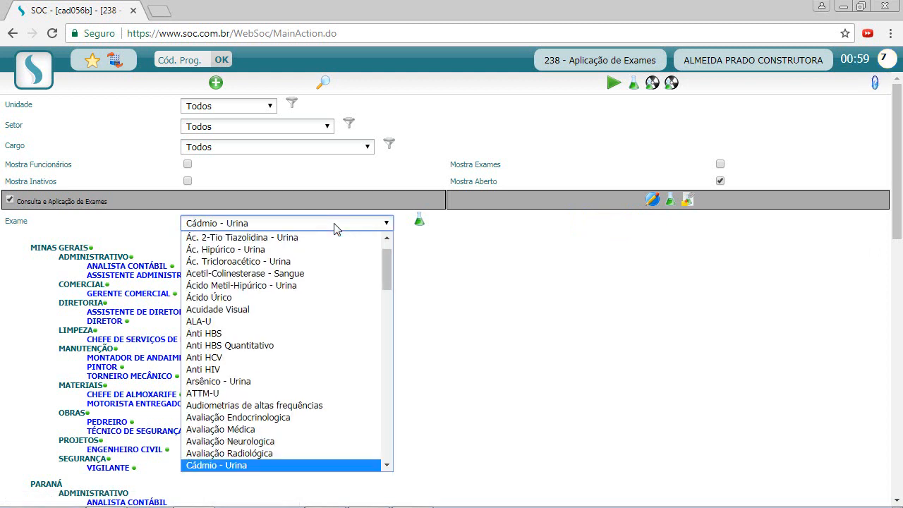
key("e")
key("x")
key("Return")
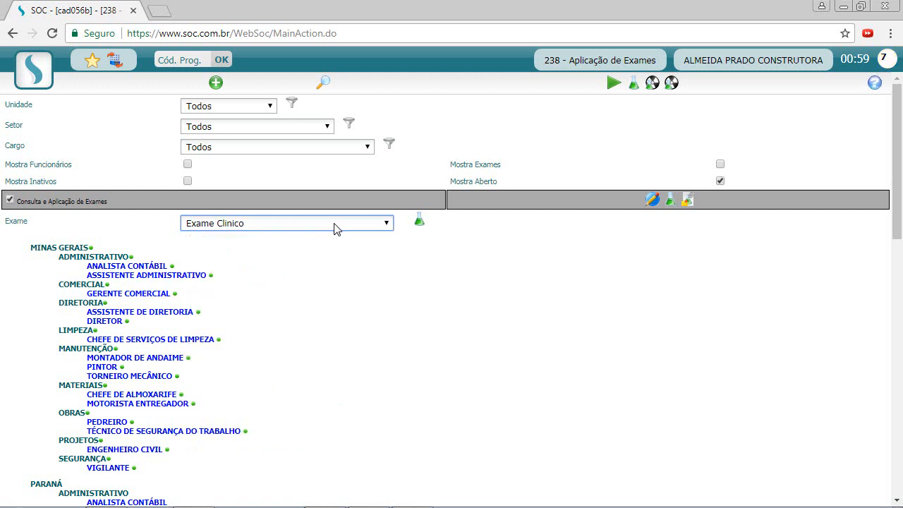
Show where Exame Clinico is applied and open the MINAS GERAIS unit's settings.
left_click(672, 202)
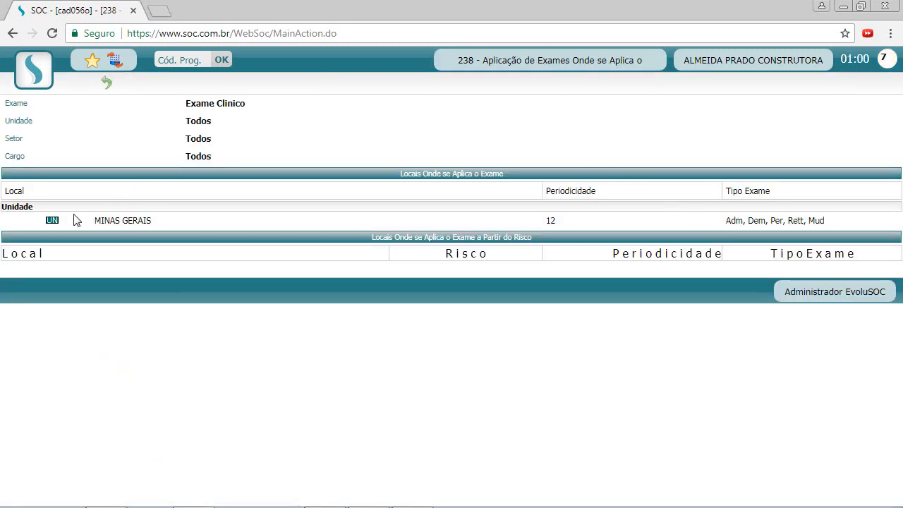
left_click_drag(94, 221, 150, 224)
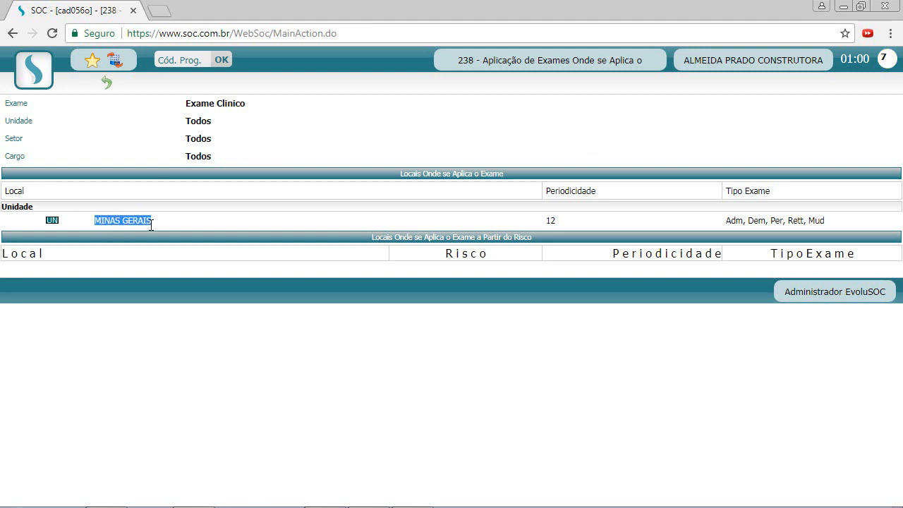
left_click(139, 225)
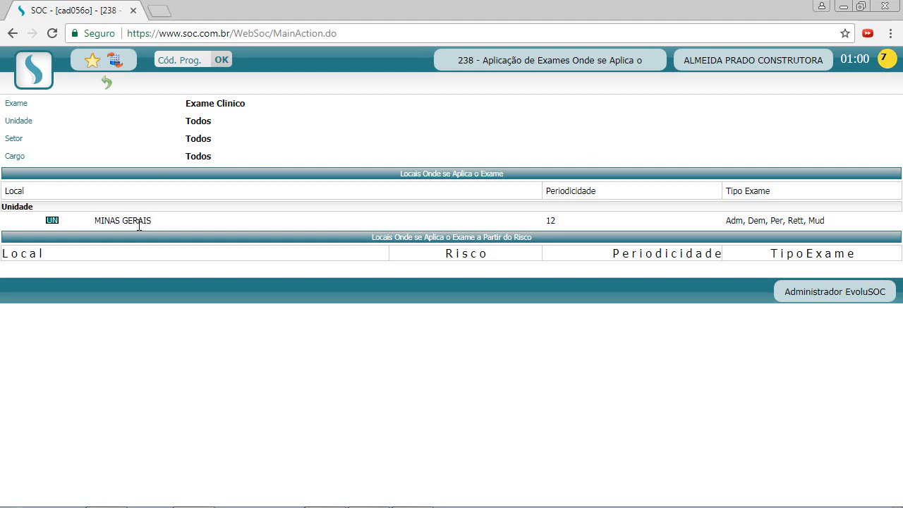
left_click(52, 222)
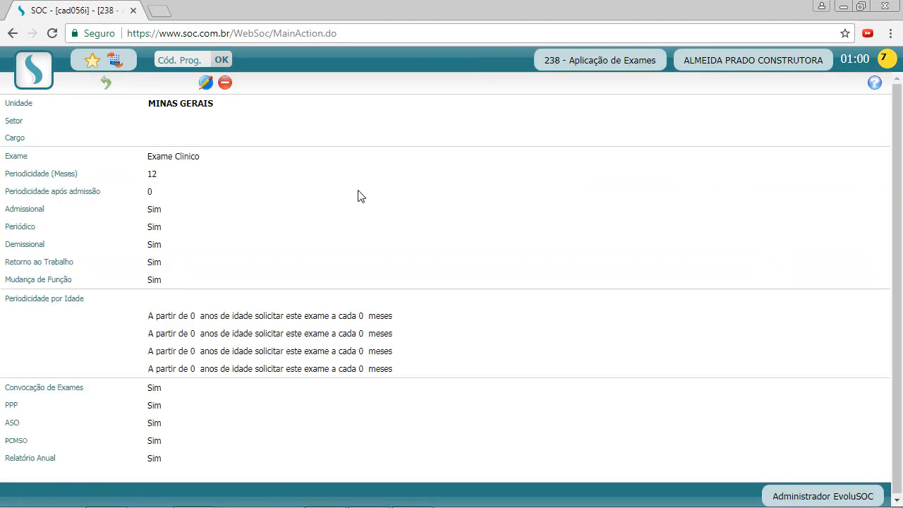
Make the Minas Gerais Exame Clínico settings editable and review the 12-month periodicity.
left_click(206, 83)
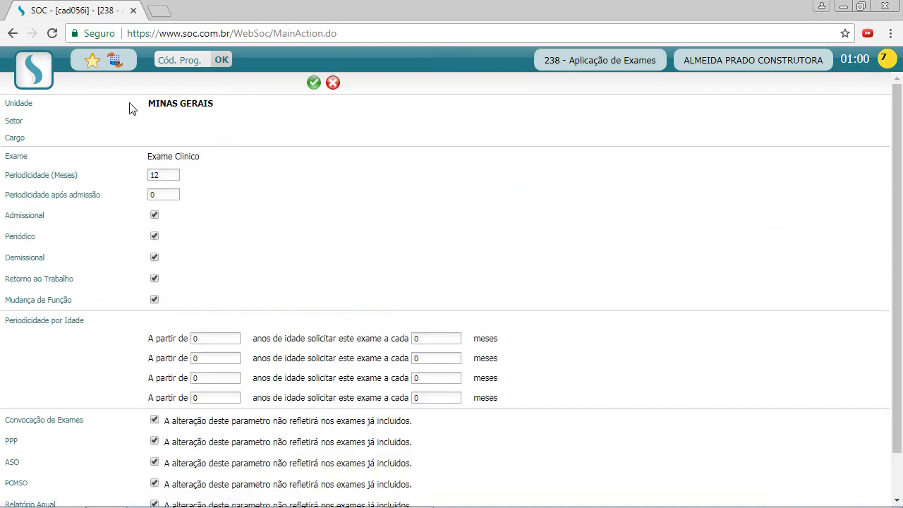
triple_click(149, 103)
left_click(238, 112)
left_click_drag(21, 174, 73, 173)
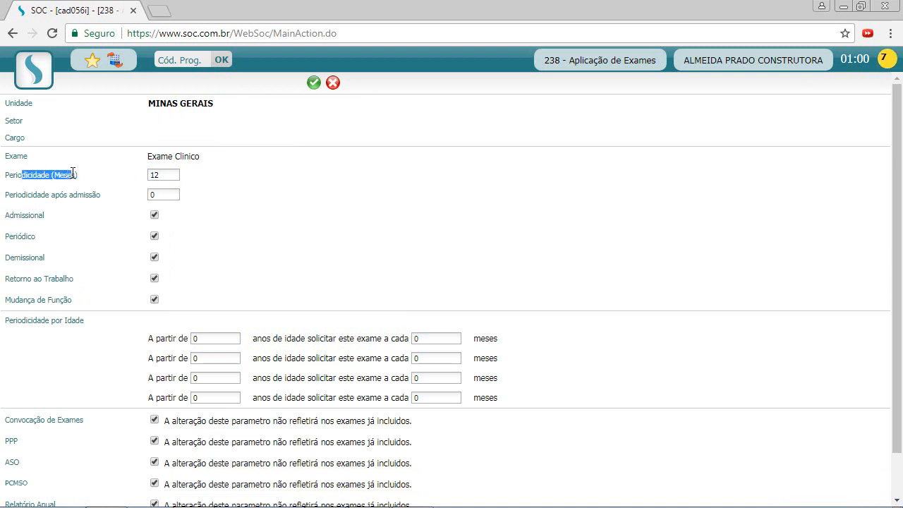
left_click(115, 184)
left_click(162, 175)
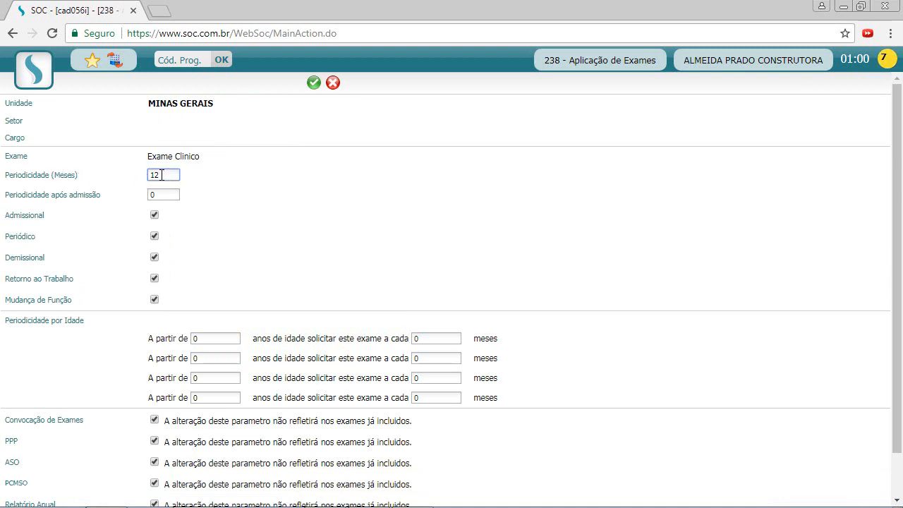
double_click(162, 175)
left_click(247, 182)
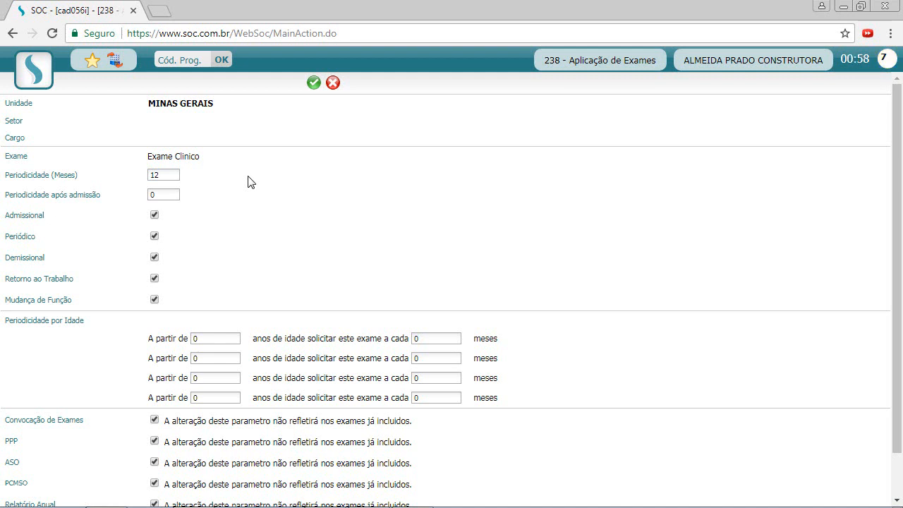
double_click(154, 174)
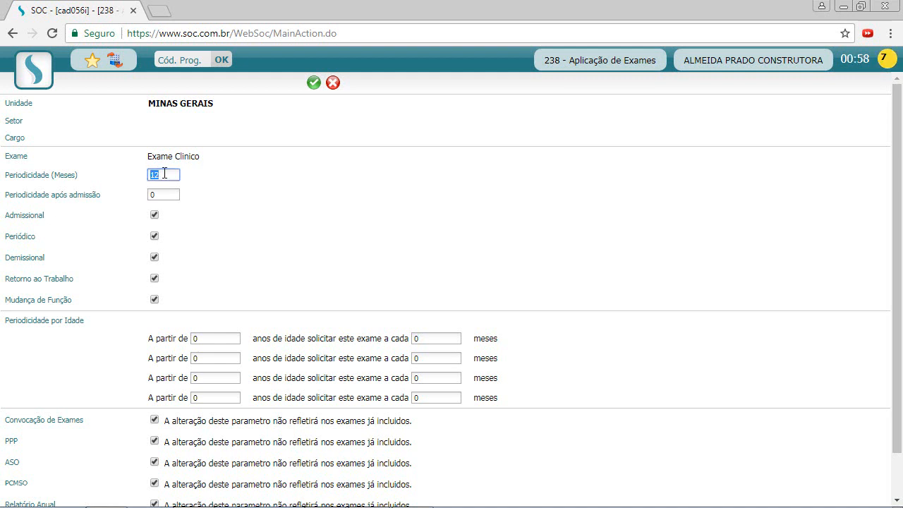
left_click(165, 173)
left_click(191, 187)
left_click(170, 181)
Set the after-admission periodicity to 6 months and save the settings.
double_click(163, 197)
left_click(361, 256)
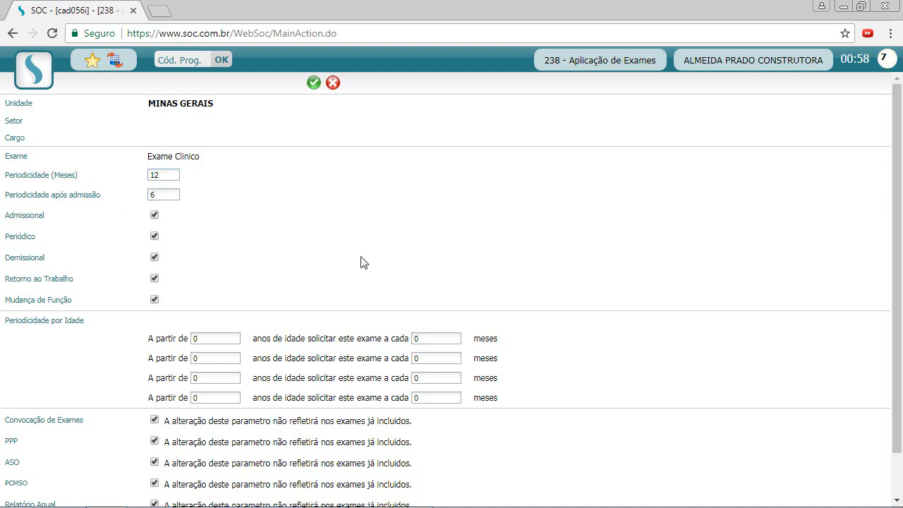
double_click(22, 218)
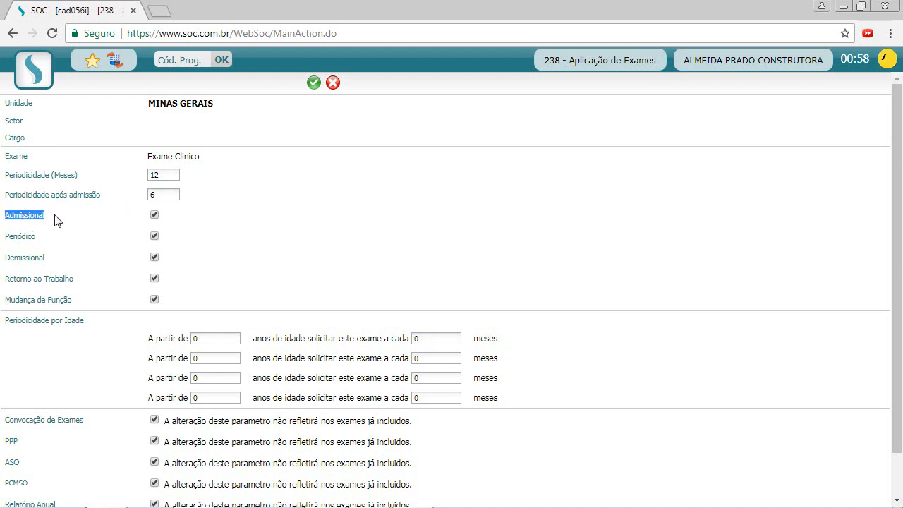
left_click(53, 217)
left_click(314, 83)
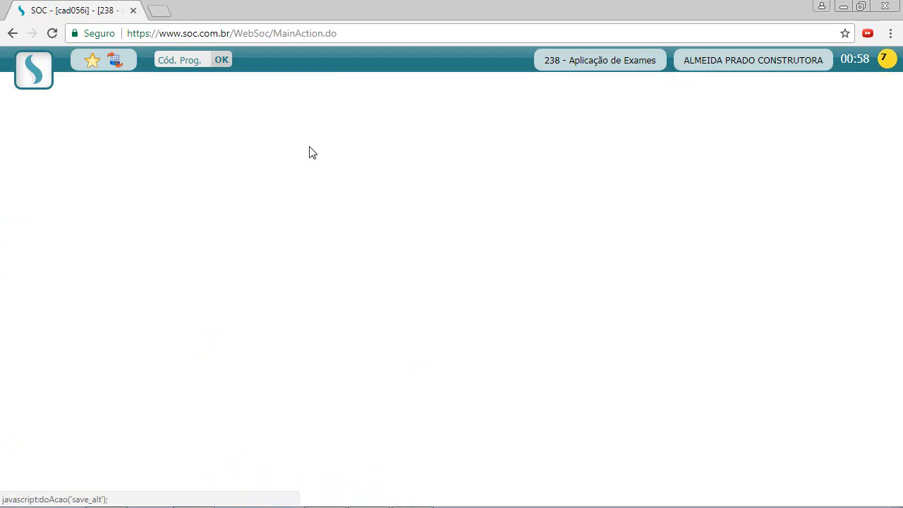
Go back, switch the exam to Acuidade Visual and open its Gerente Comercial settings.
left_click(106, 82)
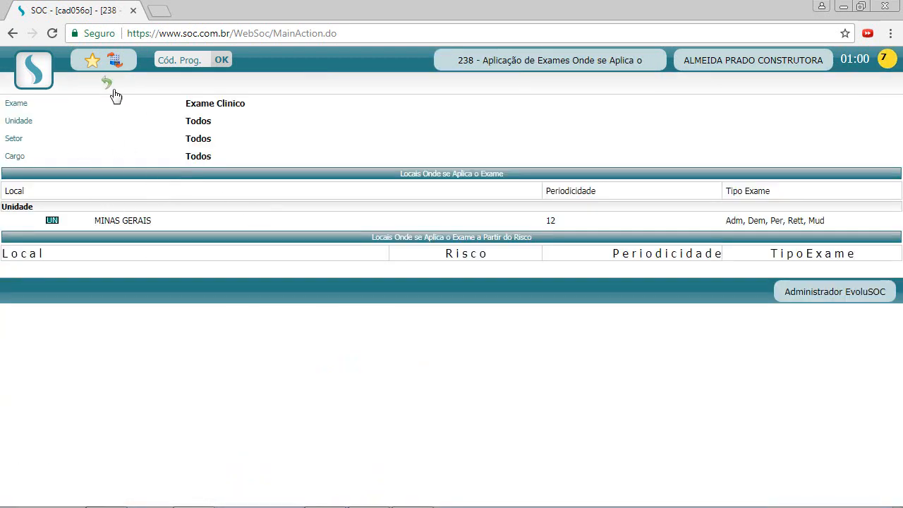
left_click(110, 85)
left_click(262, 223)
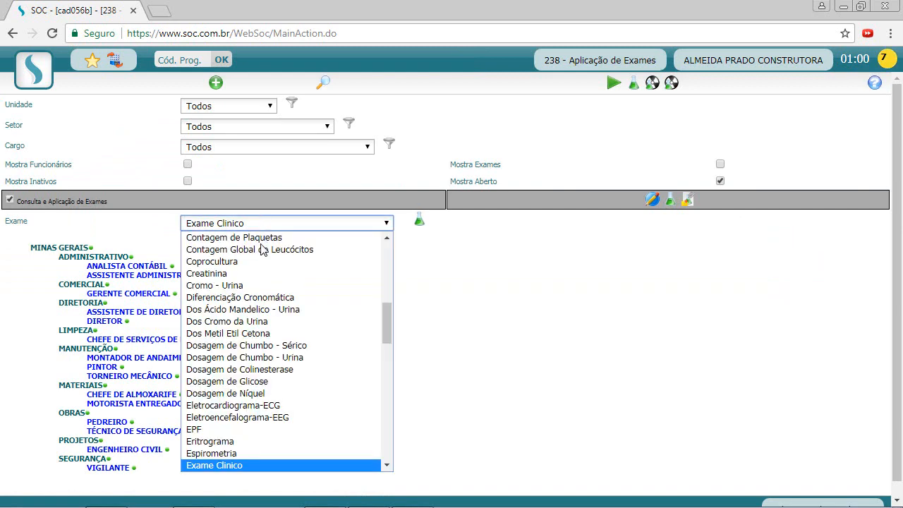
scroll(261, 250, "up", 5)
left_click(258, 345)
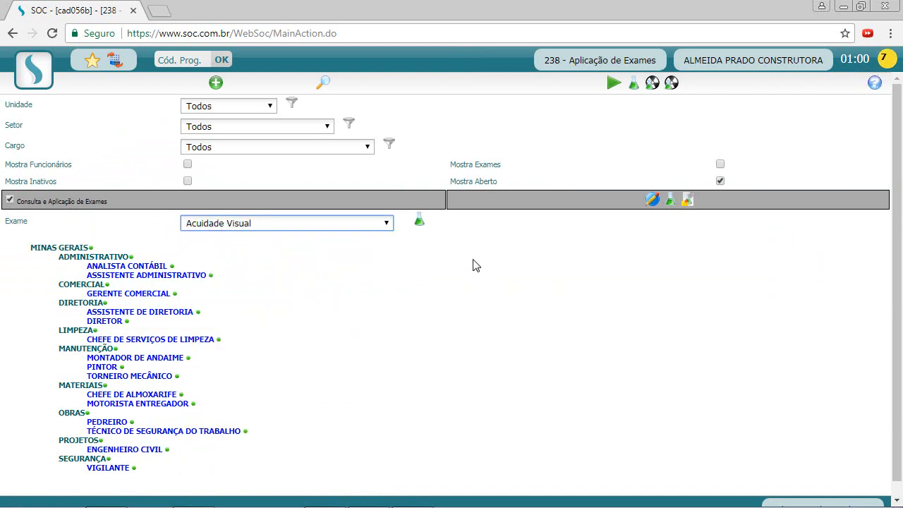
left_click(670, 201)
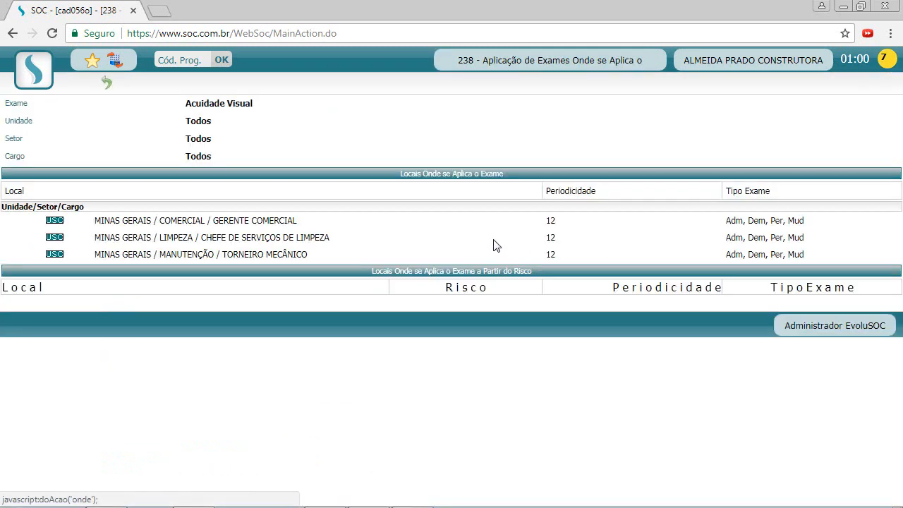
left_click(55, 221)
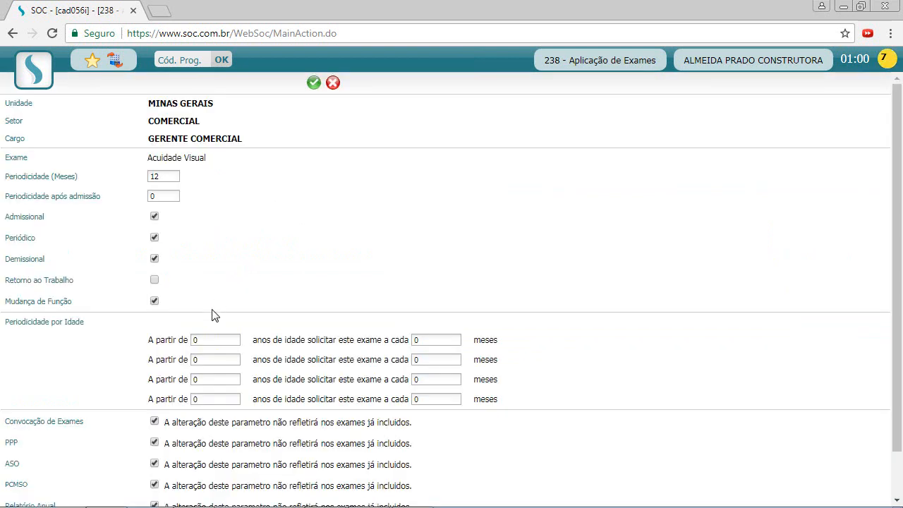
Enter age bands of 24 months from 18, 12 from 30 and 6 from 50.
left_click(207, 339)
scroll(211, 324, "down", 2)
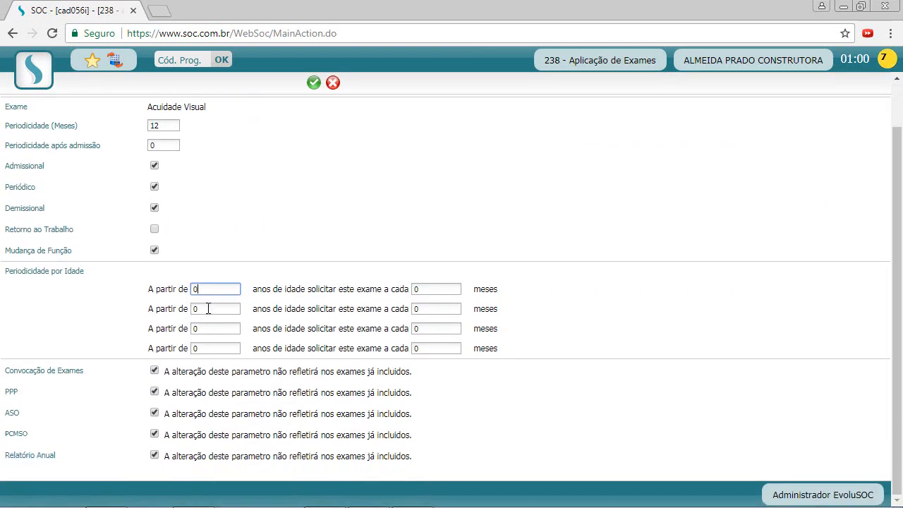
double_click(205, 289)
key("Tab")
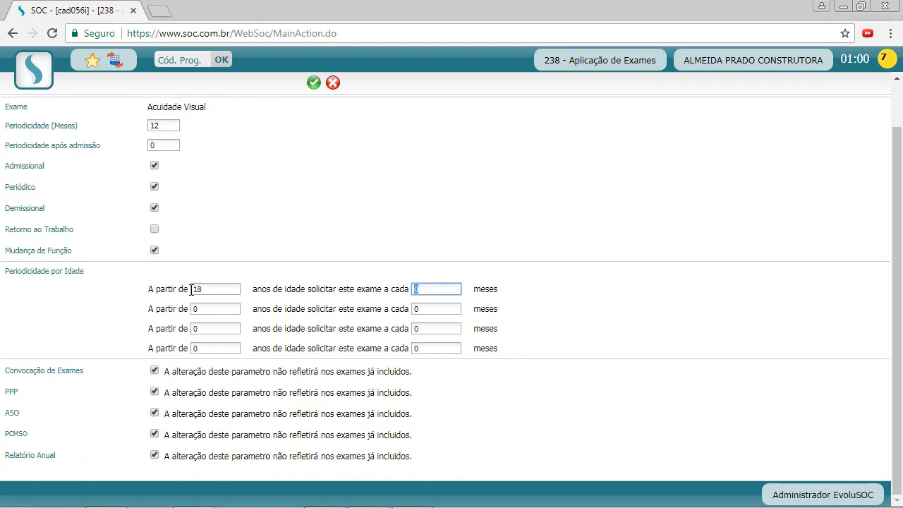
type("24")
left_click(197, 308)
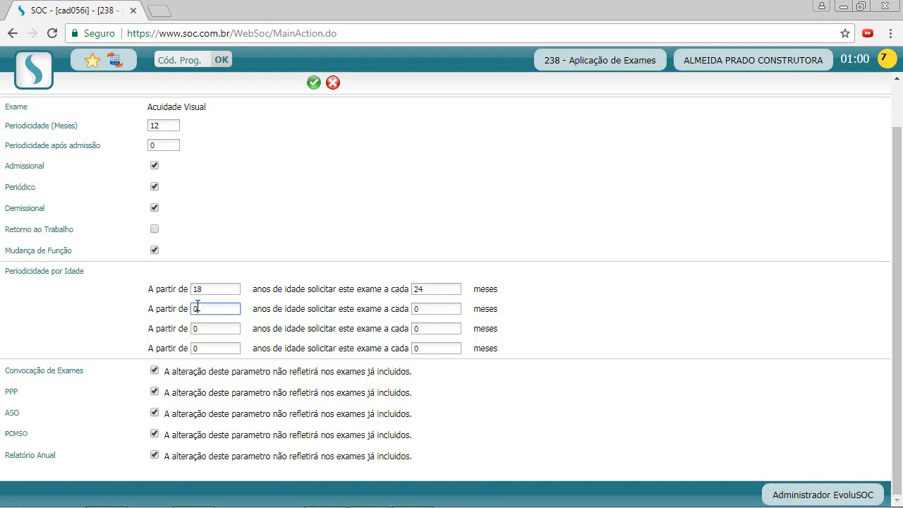
type("30")
key("Tab")
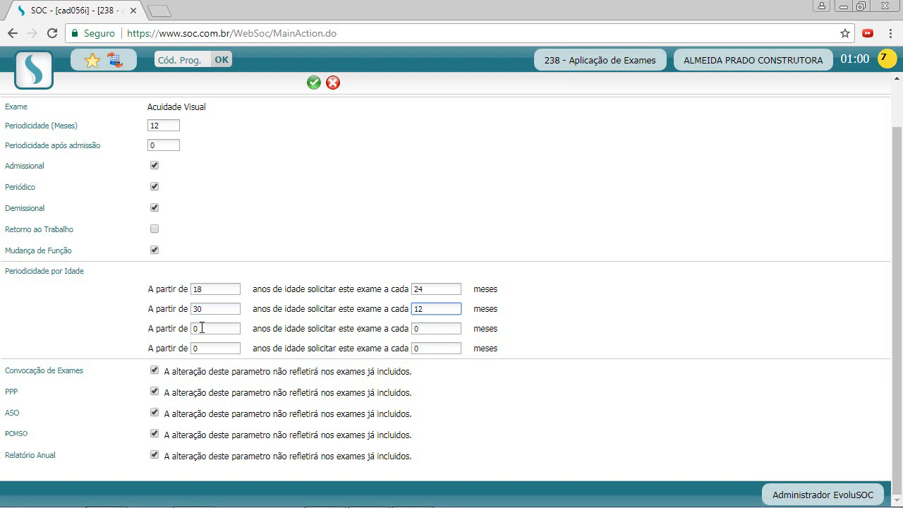
key("Tab")
type("50")
key("Tab")
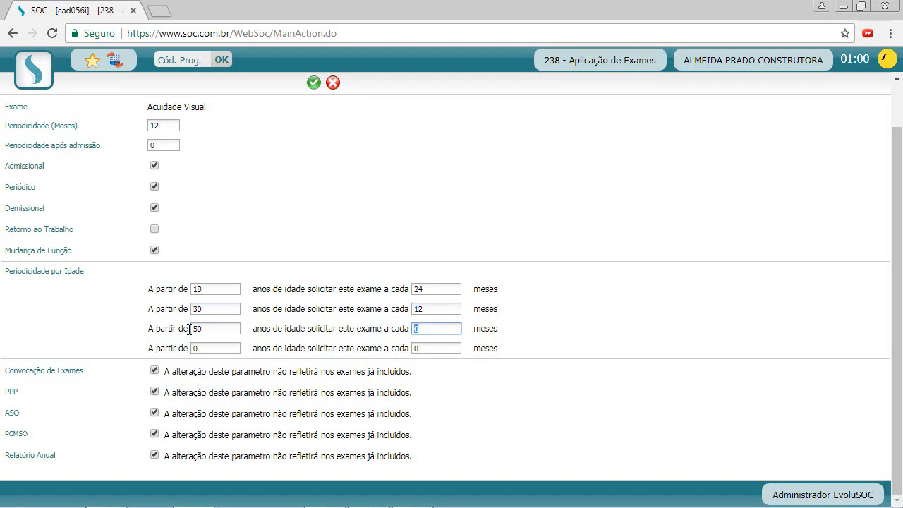
left_click(267, 278)
Save the age-based periodicity and return to the Acuidade Visual places list.
scroll(379, 446, "up", 2)
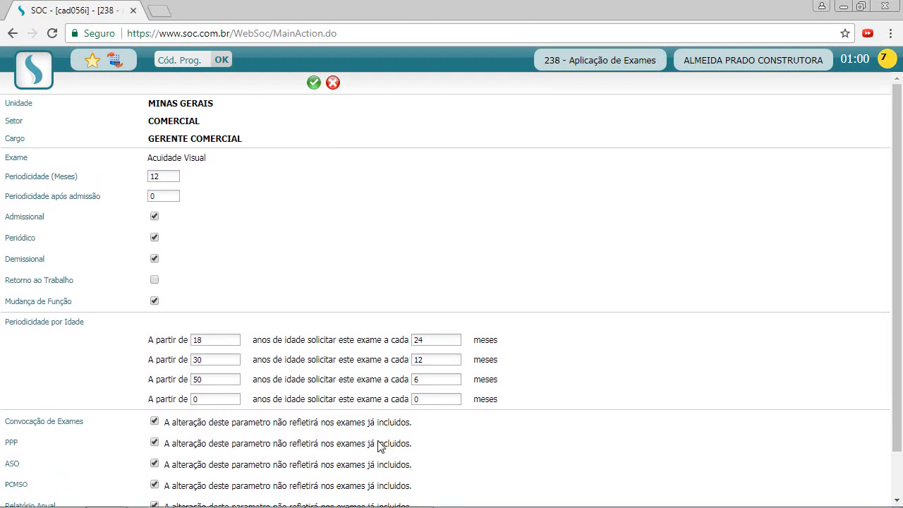
left_click(314, 82)
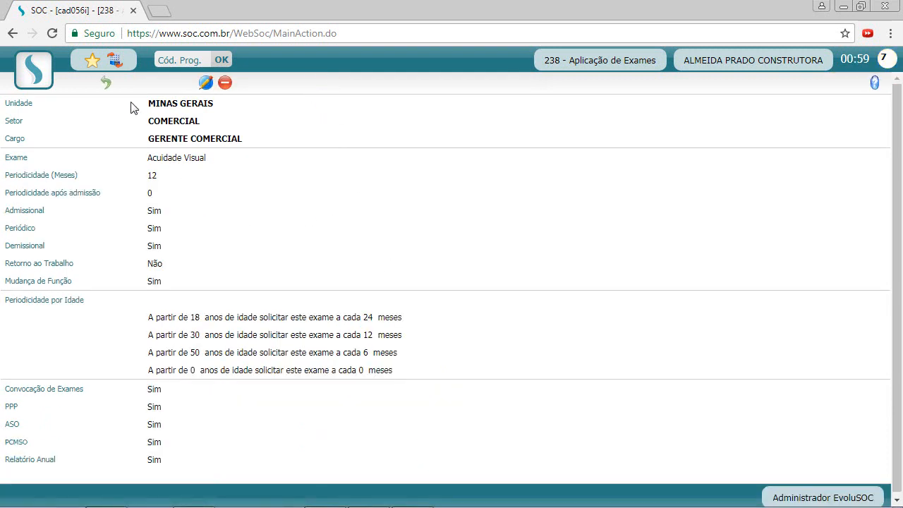
left_click(105, 83)
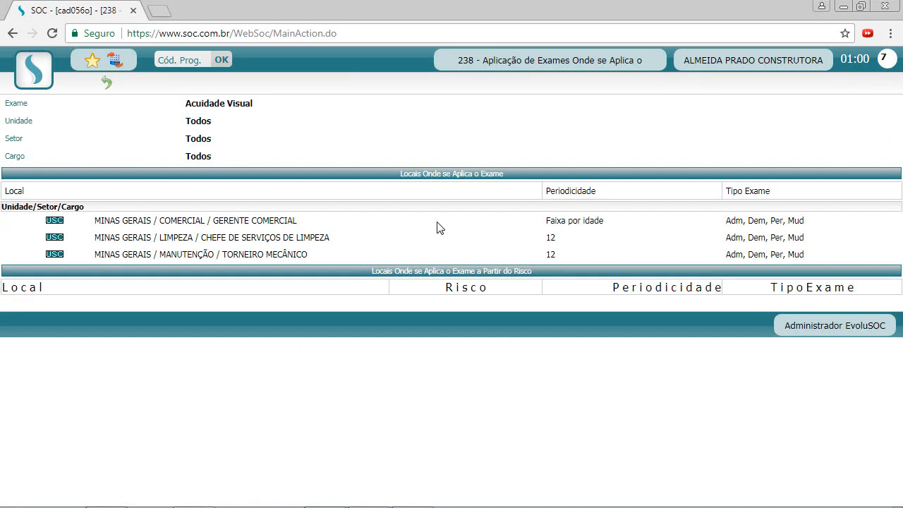
Return to Aplicação de Exames and bring up Cadastros > Saúde in the main menu.
left_click(109, 84)
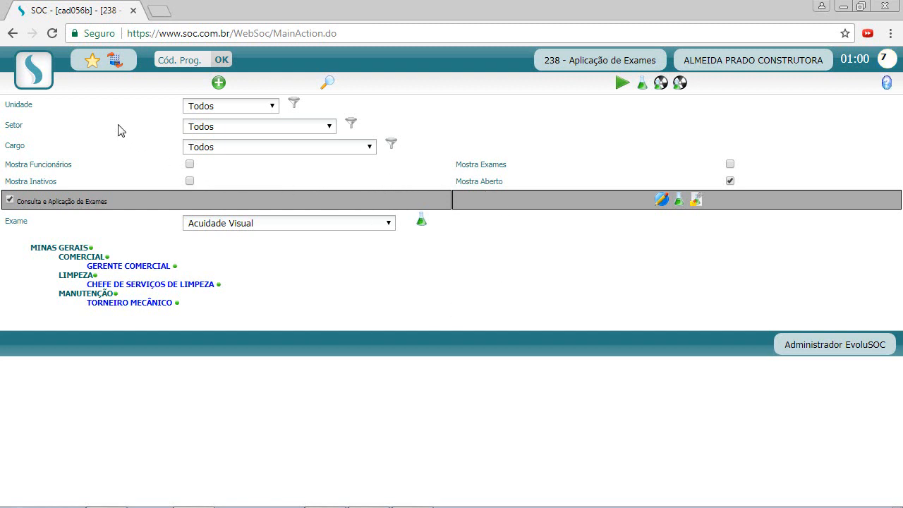
left_click(38, 74)
mouse_move(44, 126)
mouse_move(201, 148)
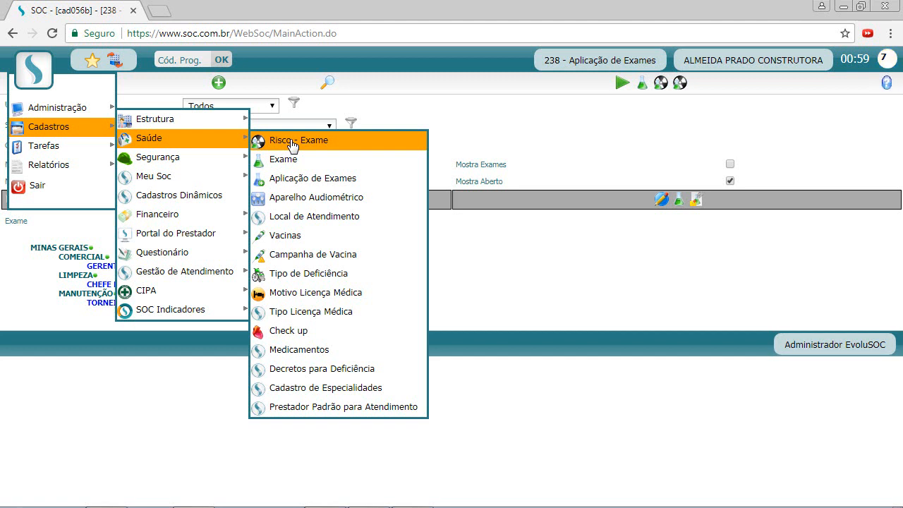
In 205 Risco - Exame, search 'ruido' and open the Ruído risk record 460.
left_click(324, 143)
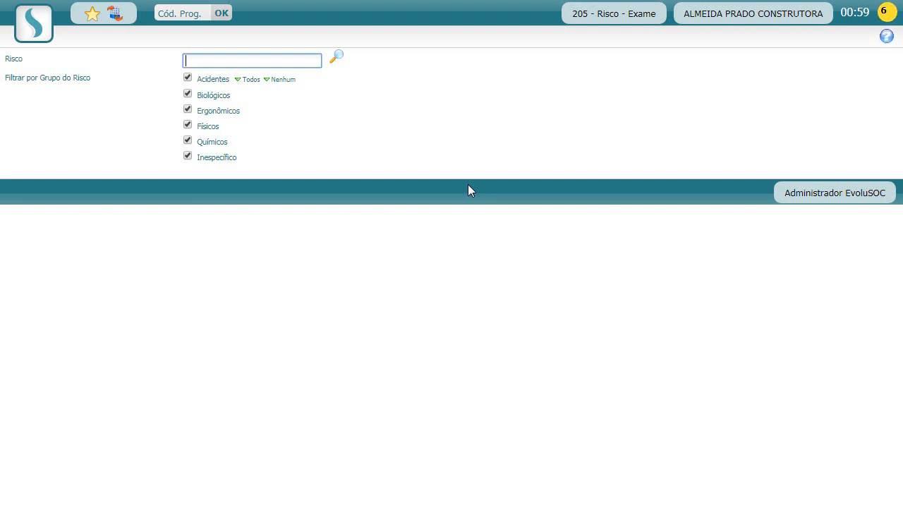
type("rui")
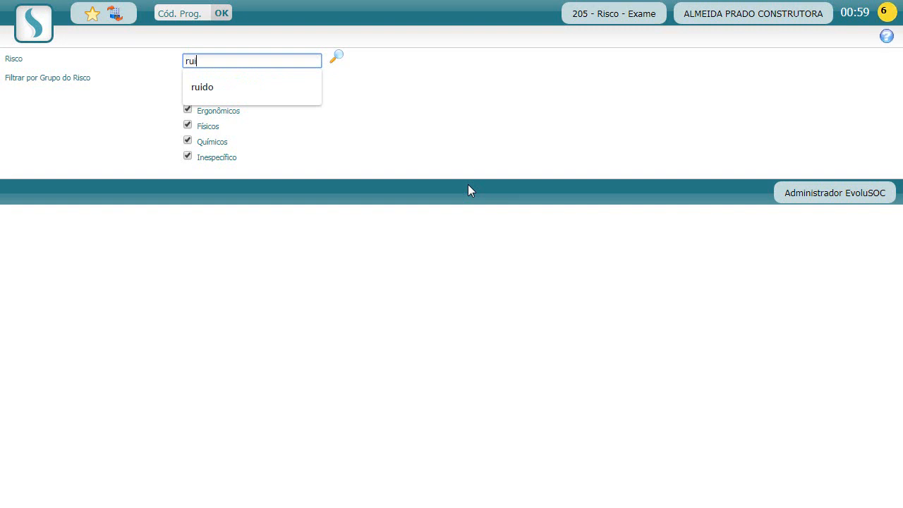
type("do")
key("Return")
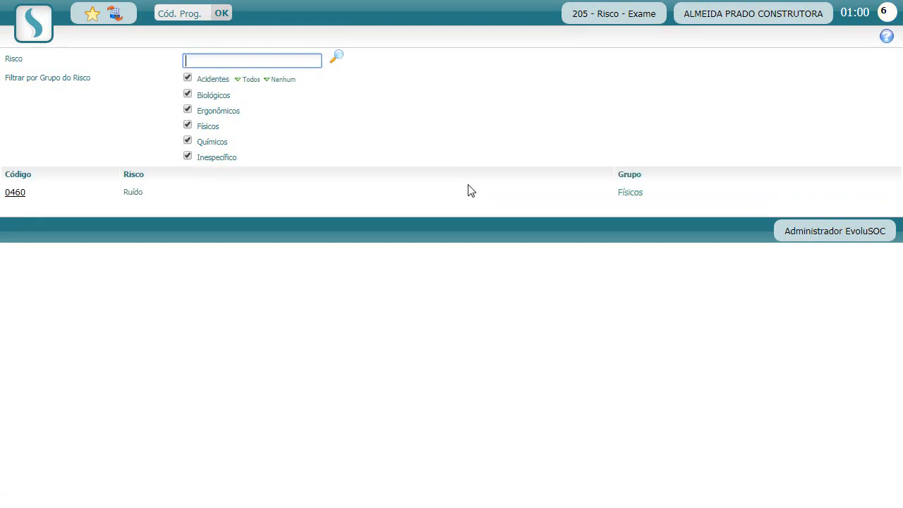
left_click(15, 195)
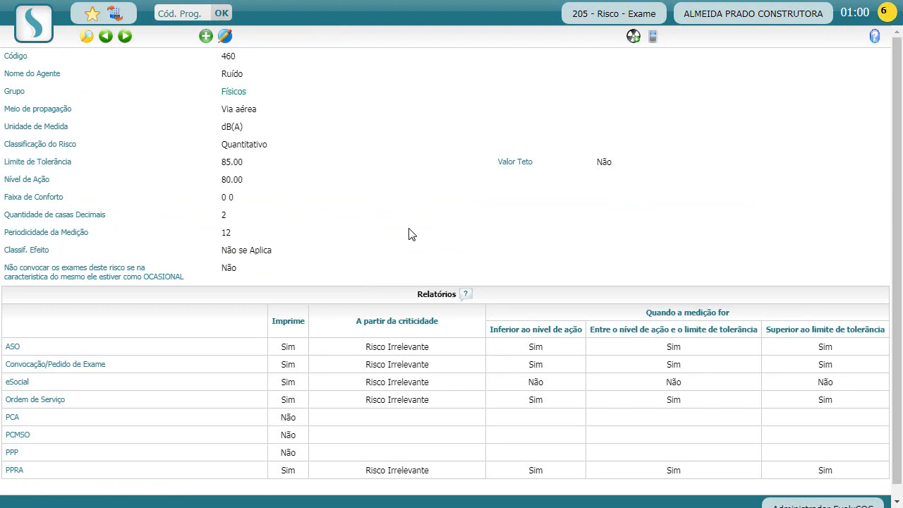
scroll(342, 355, "down", 1)
scroll(416, 220, "up", 1)
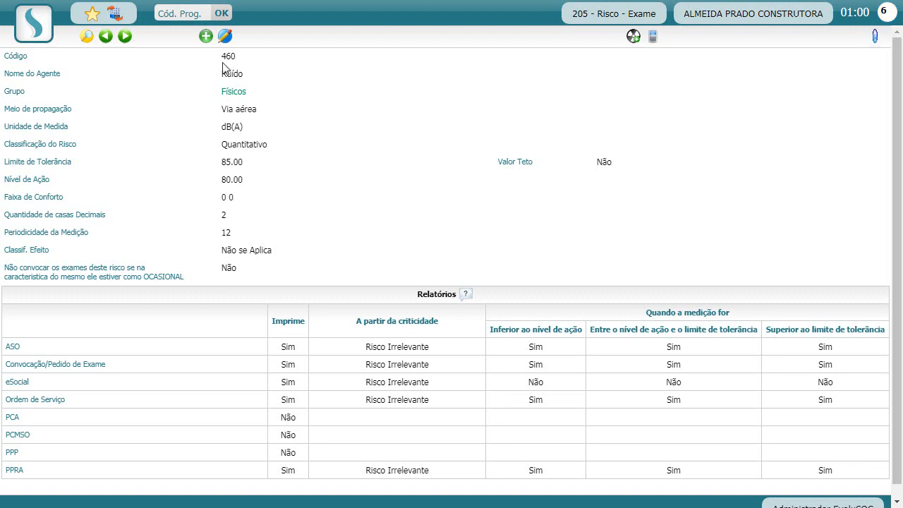
Add a new exam to the Ruído risk: Audiometrias de altas frequências.
left_click(205, 37)
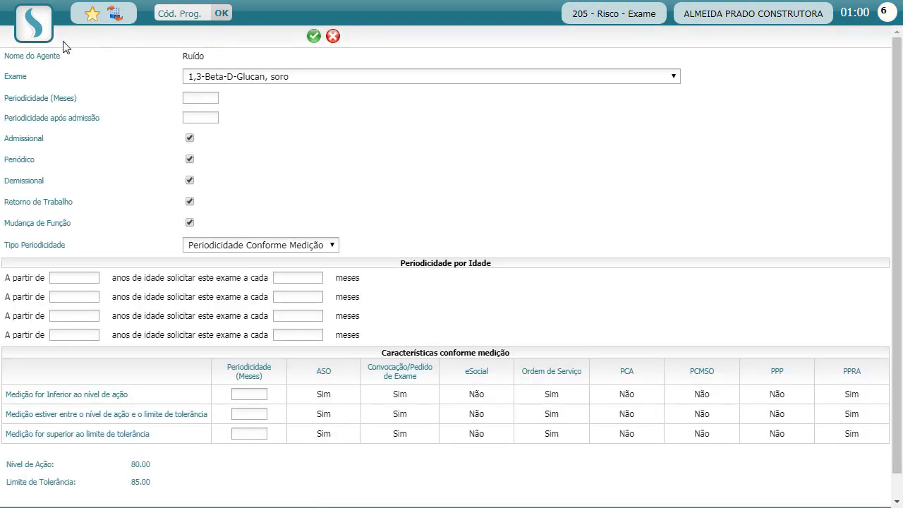
left_click_drag(31, 56, 52, 56)
left_click_drag(182, 57, 204, 57)
left_click(201, 79)
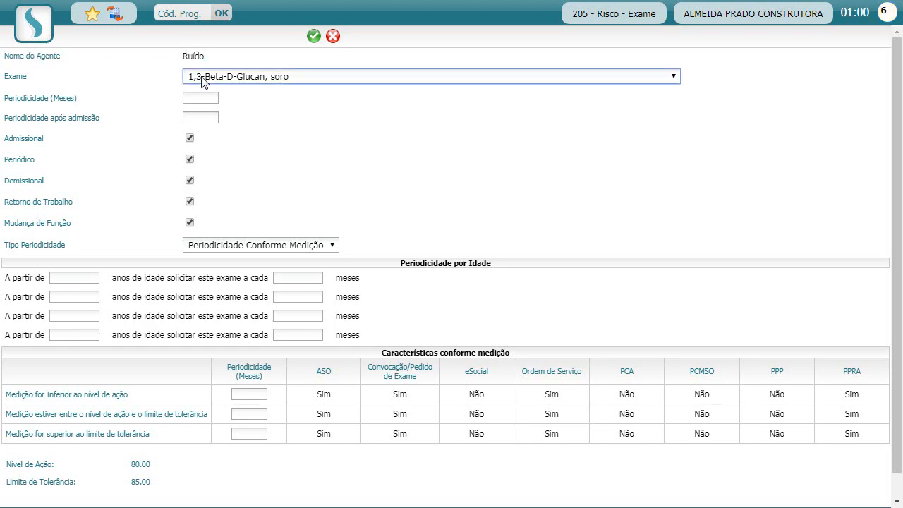
type("au")
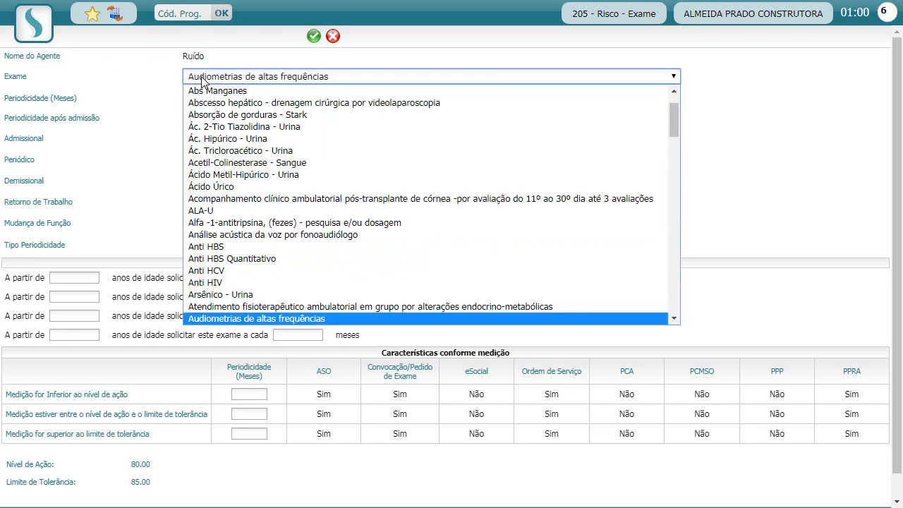
key("Return")
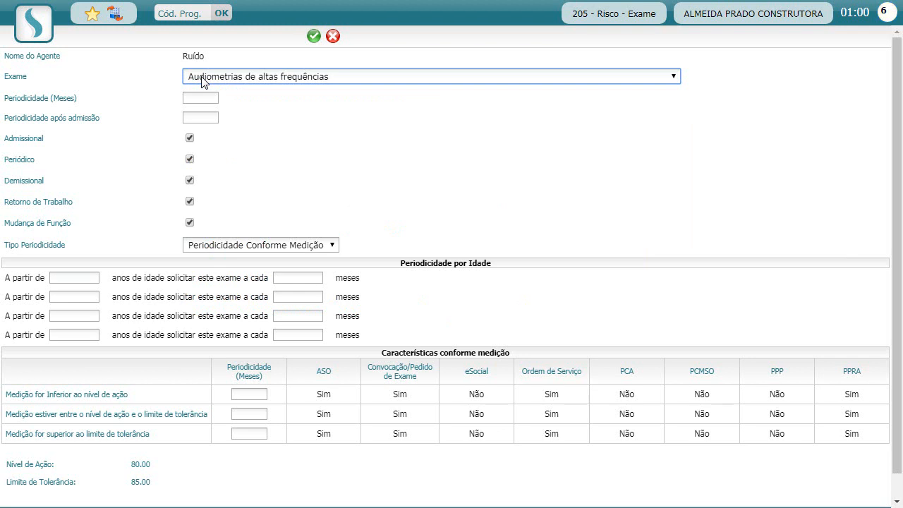
left_click(379, 135)
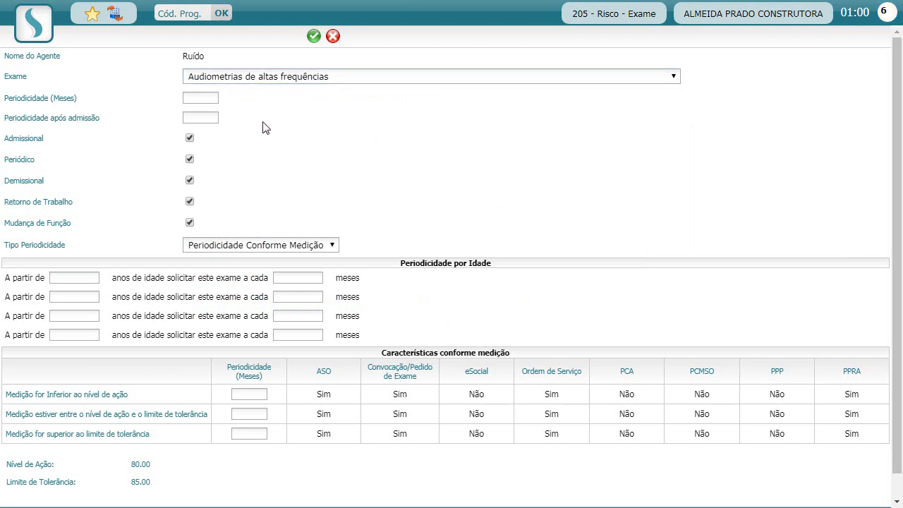
Enter 12-month periodicity and 6 months after admission.
left_click(190, 97)
type("12")
key("Tab")
type("6")
left_click(376, 155)
Review the Admissional, age-based and measurement-based periodicity sections of the form.
left_click_drag(15, 139, 30, 140)
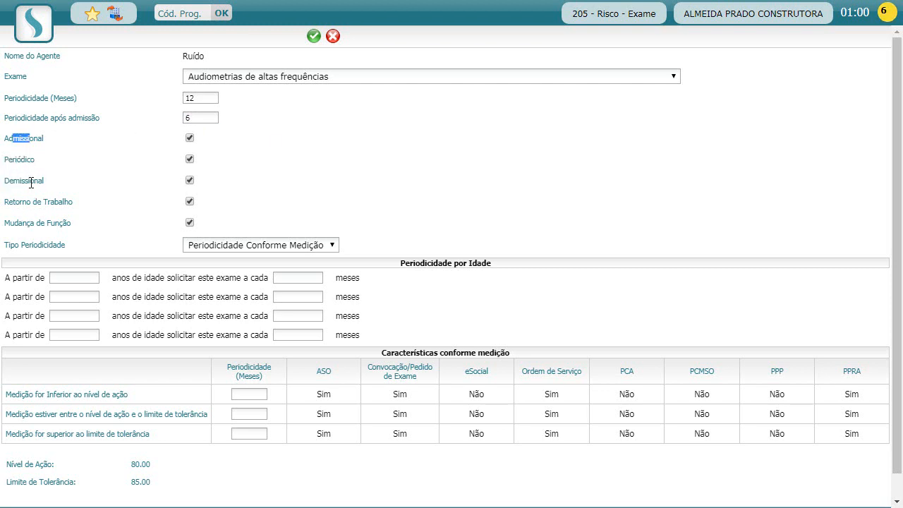
left_click(171, 223)
left_click_drag(419, 261, 486, 265)
left_click(470, 279)
left_click_drag(416, 351, 495, 353)
left_click(411, 333)
double_click(166, 302)
left_click(65, 277)
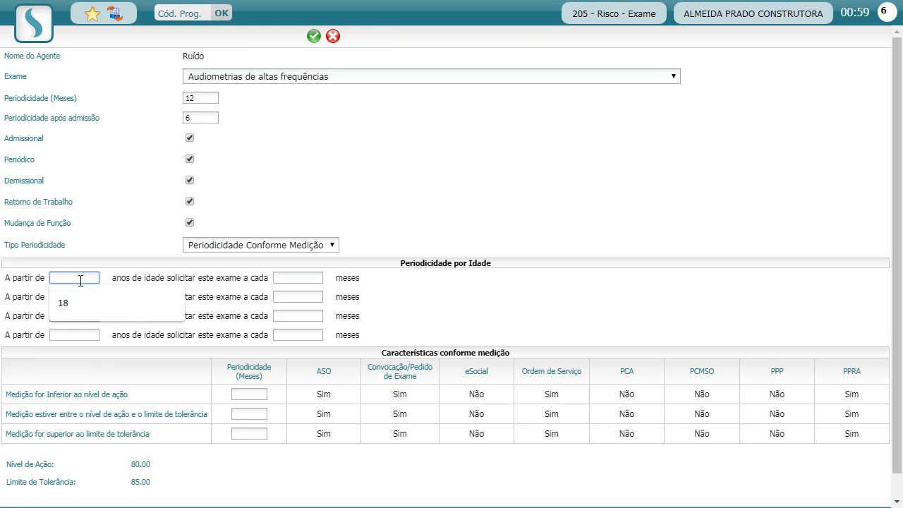
left_click(285, 276)
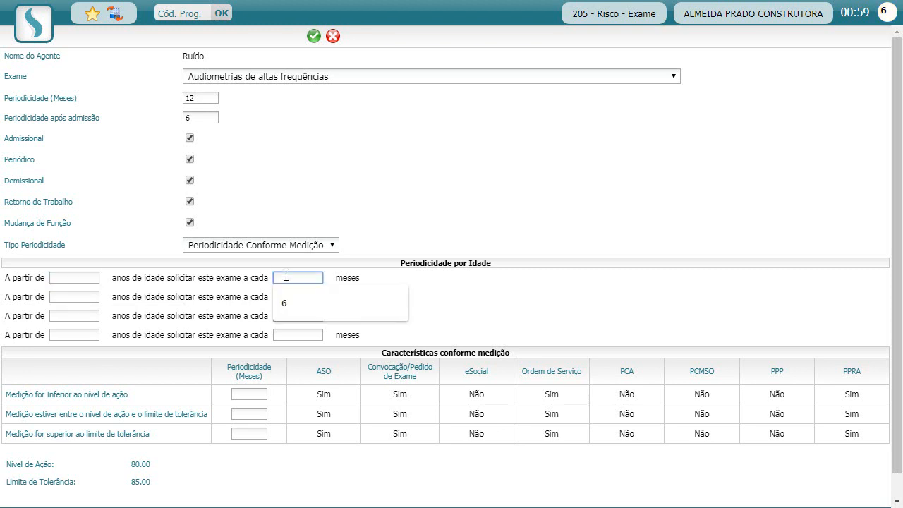
left_click(247, 276)
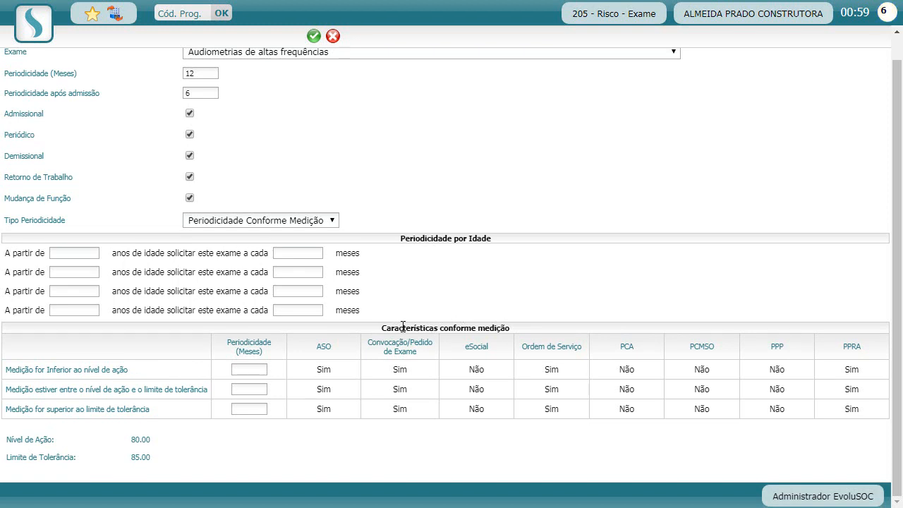
left_click_drag(461, 329, 498, 330)
left_click(498, 330)
left_click_drag(20, 369, 46, 371)
left_click(89, 354)
scroll(183, 163, "up", 1)
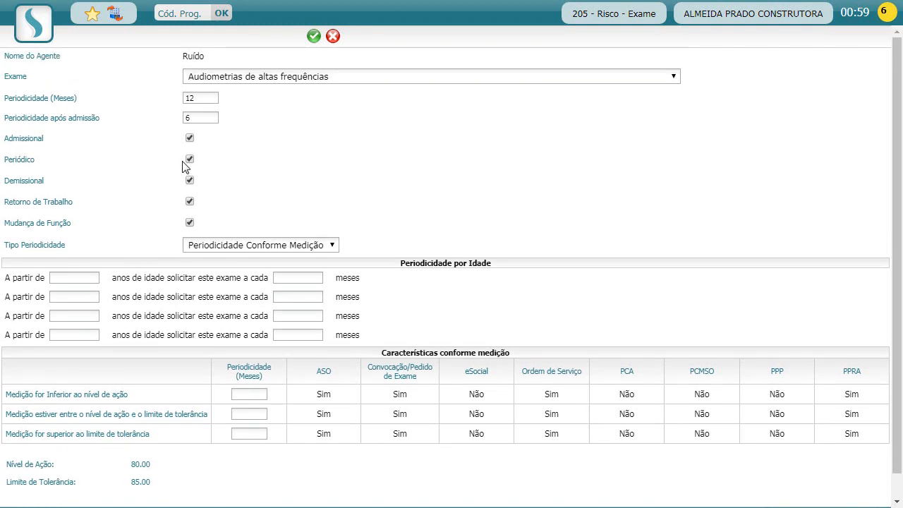
scroll(14, 252, "down", 1)
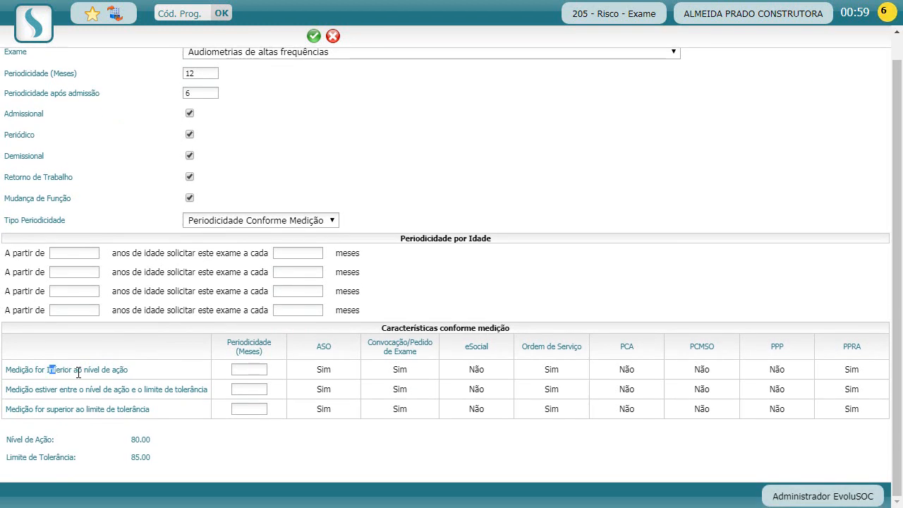
left_click_drag(47, 369, 118, 372)
left_click(165, 390)
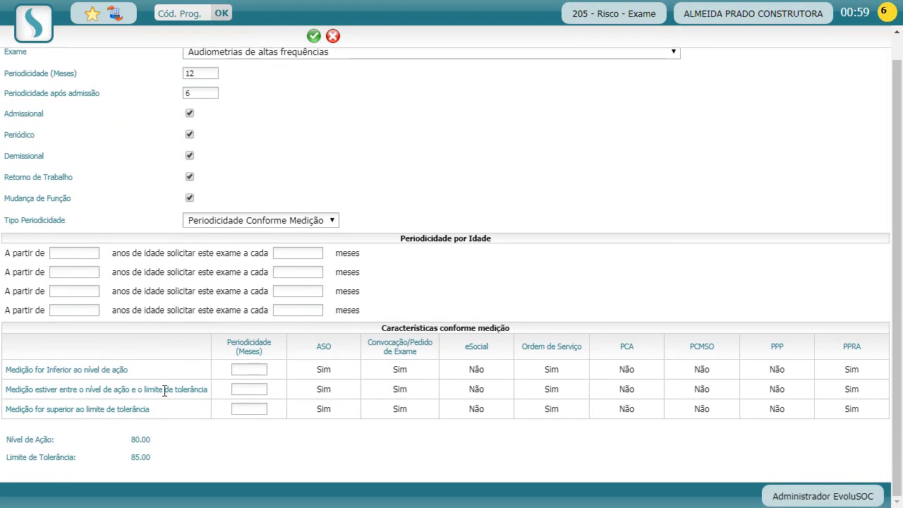
left_click(253, 372)
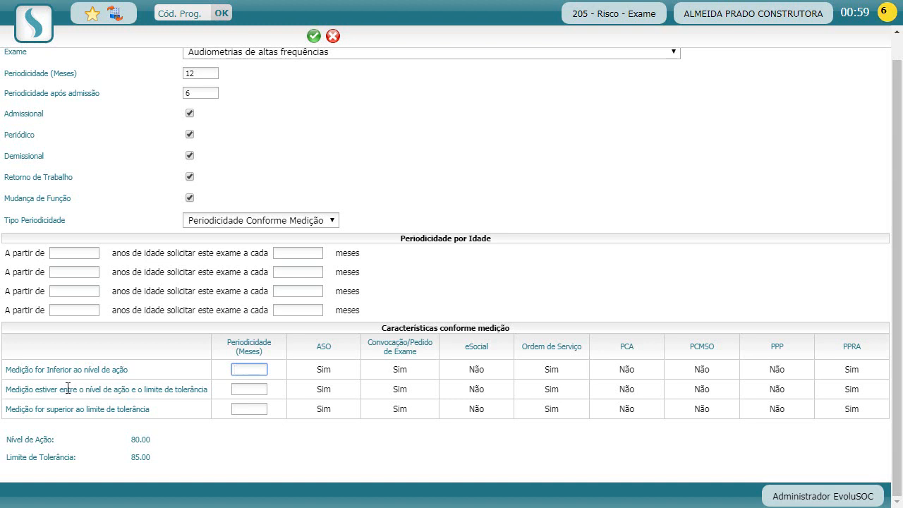
left_click_drag(67, 390, 164, 401)
left_click(191, 390)
left_click(242, 390)
left_click_drag(26, 406, 134, 409)
left_click(134, 409)
left_click(245, 409)
left_click(240, 370)
key("Tab")
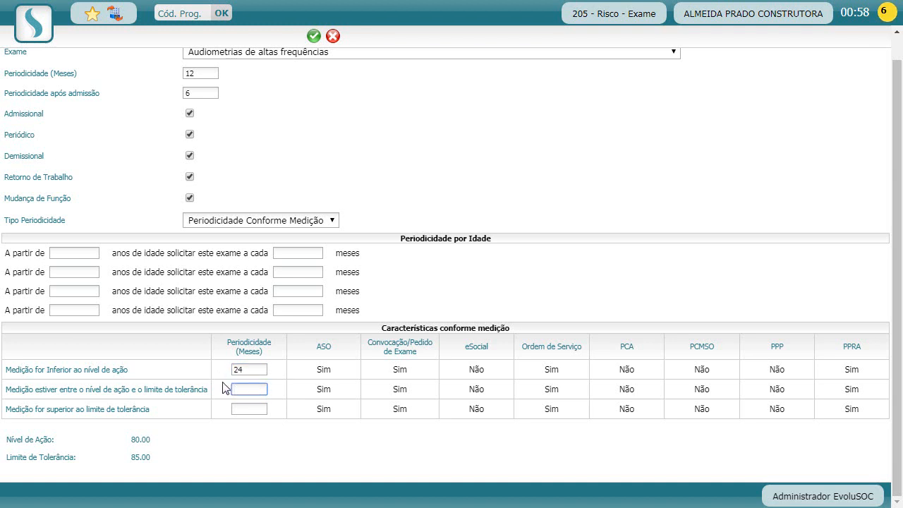
left_click(246, 409)
left_click(288, 351)
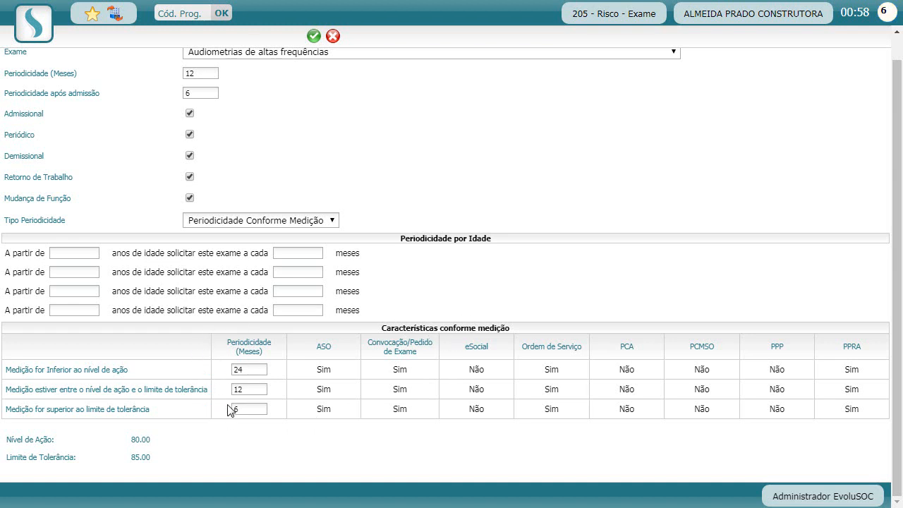
left_click(251, 369)
left_click(219, 373)
scroll(417, 219, "up", 2)
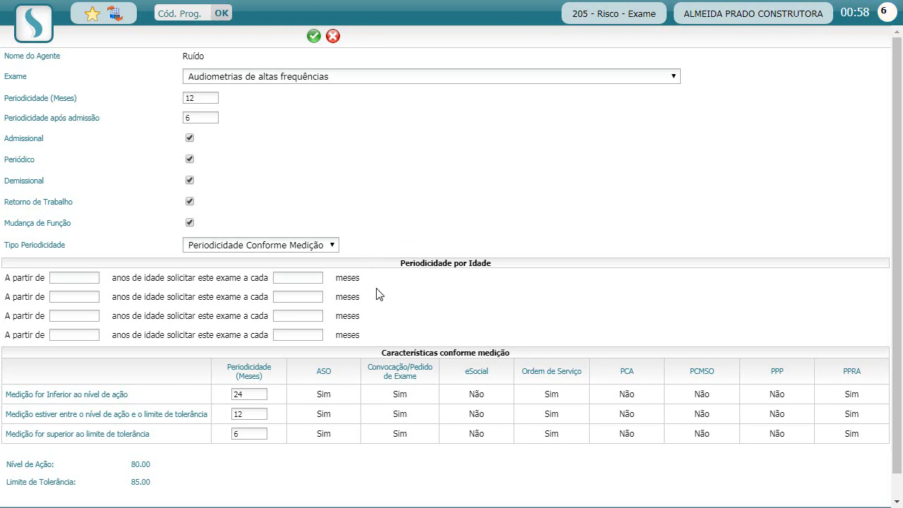
left_click_drag(448, 262, 479, 263)
left_click(438, 260)
left_click_drag(10, 245, 39, 247)
left_click(58, 248)
left_click(284, 247)
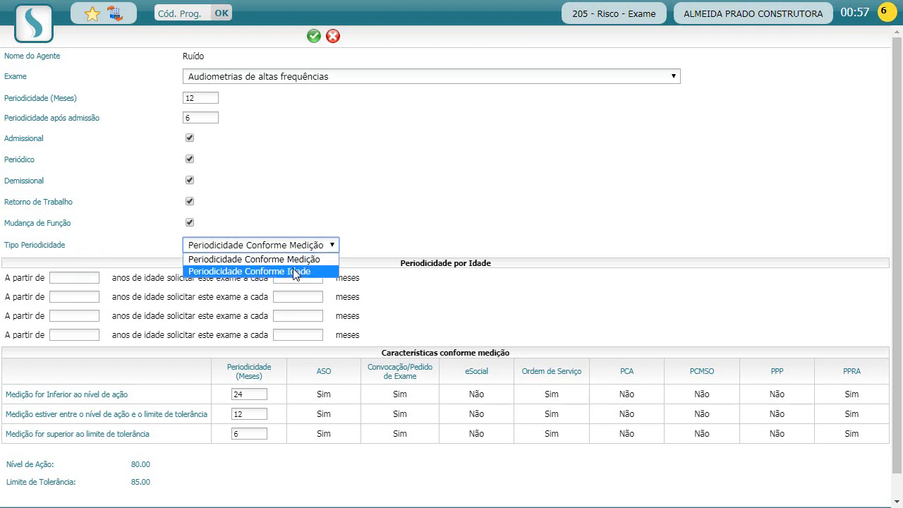
left_click(378, 232)
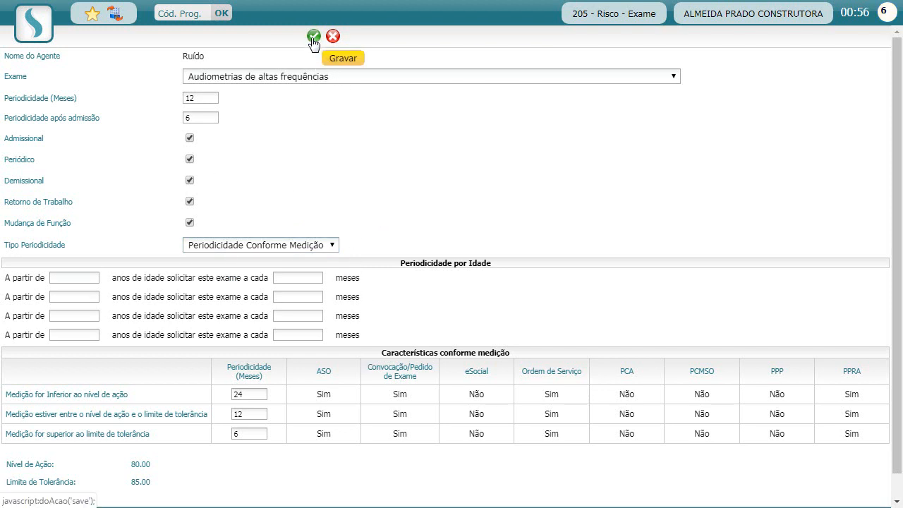
double_click(252, 394)
key("BackSpace")
double_click(247, 413)
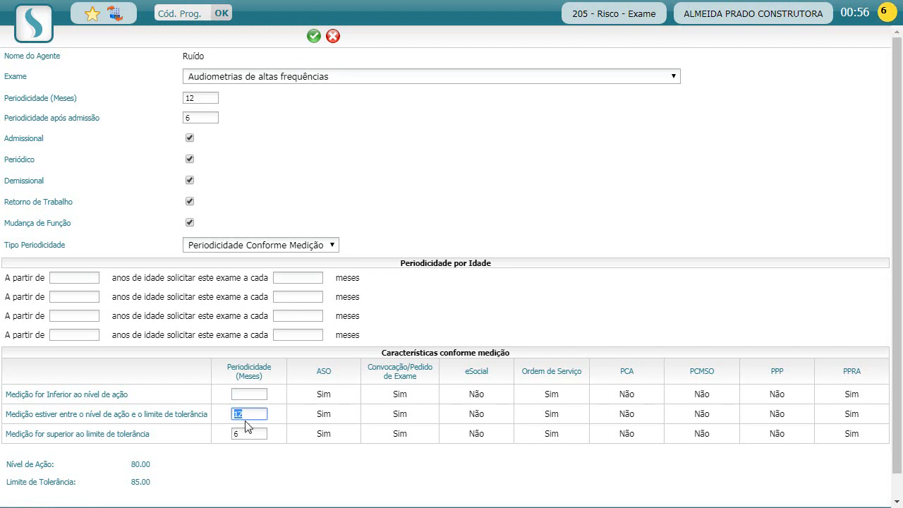
key("BackSpace")
double_click(243, 432)
key("BackSpace")
left_click(345, 211)
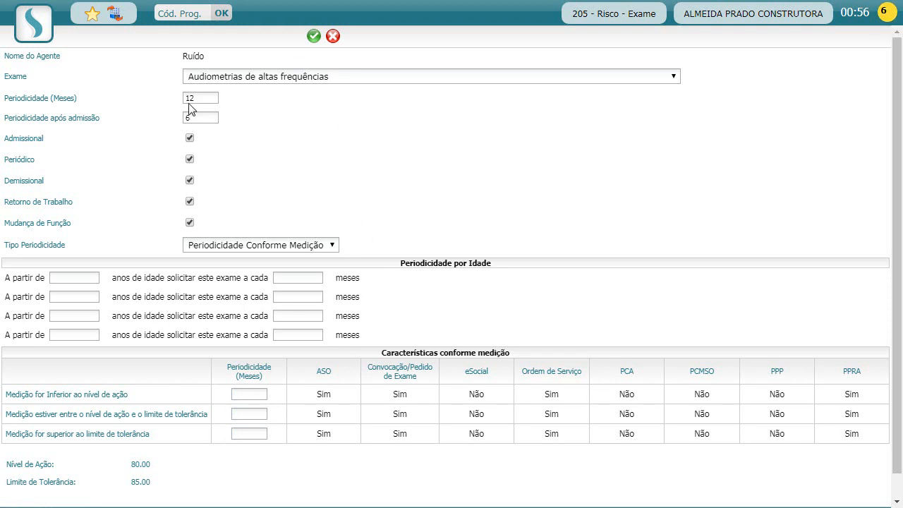
Save the Audiometrias de altas frequências link and check it in the Exames do Risco list.
left_click(313, 35)
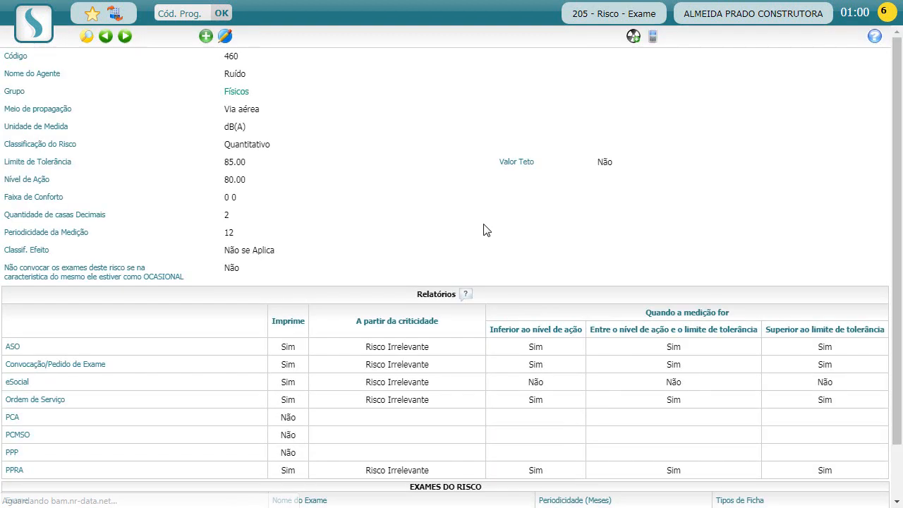
scroll(332, 185, "down", 2)
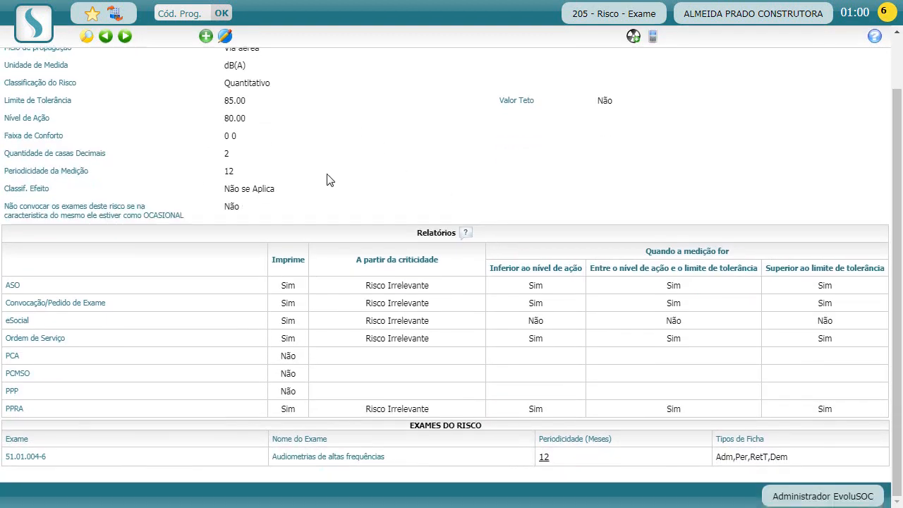
left_click_drag(419, 429, 470, 427)
left_click(470, 428)
scroll(463, 435, "up", 2)
scroll(427, 340, "down", 2)
left_click_drag(357, 459, 309, 459)
left_click(307, 460)
left_click(544, 458)
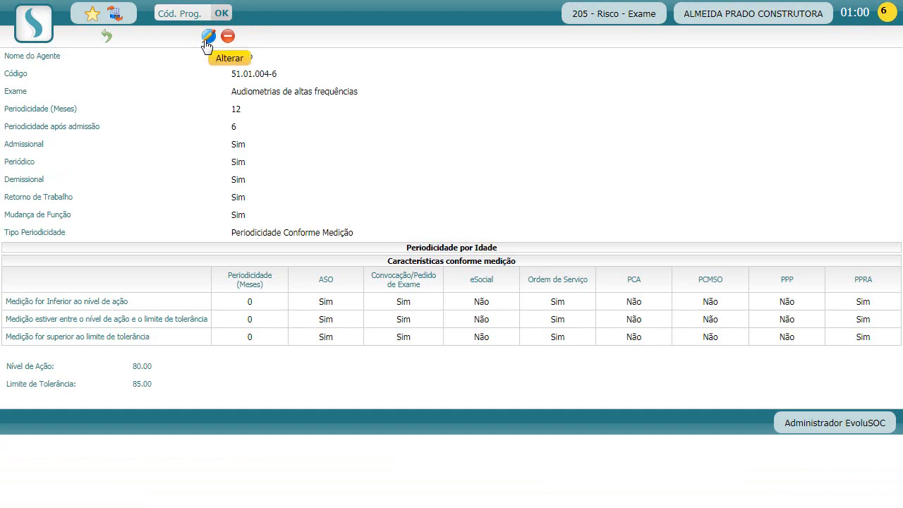
left_click(207, 39)
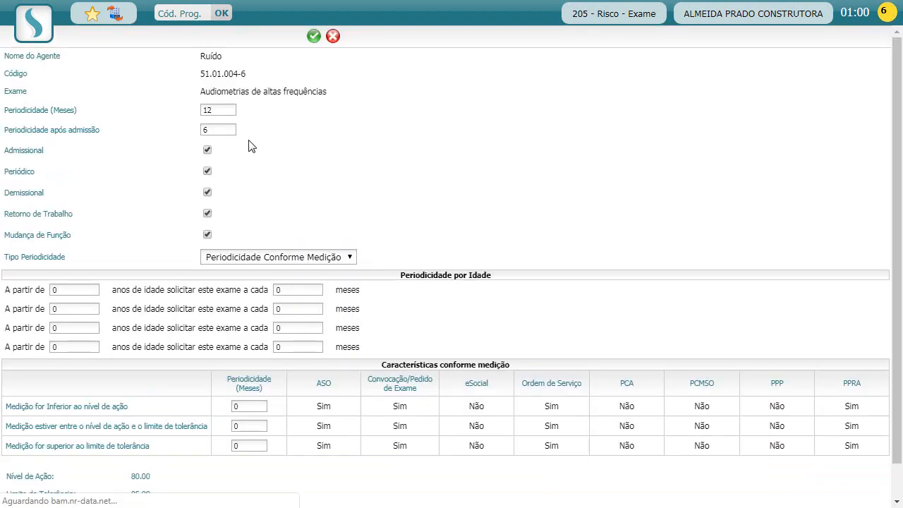
left_click(332, 37)
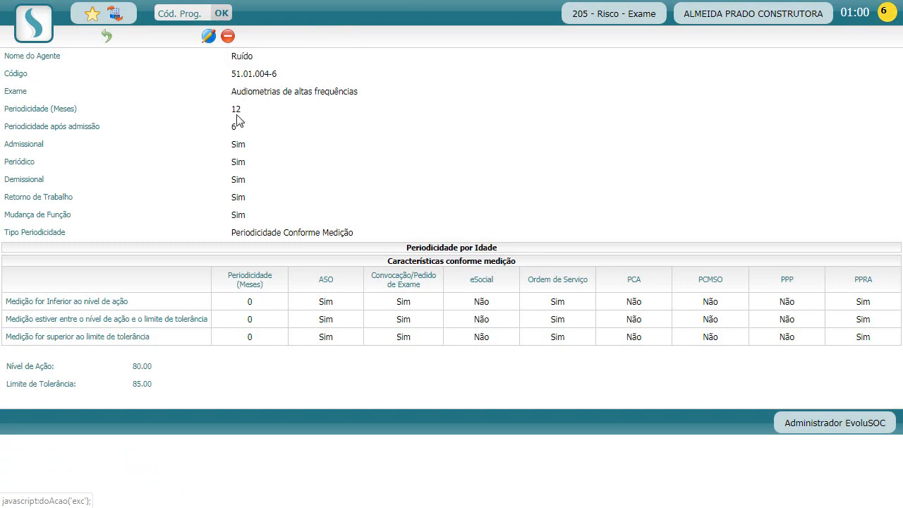
left_click_drag(246, 92, 288, 93)
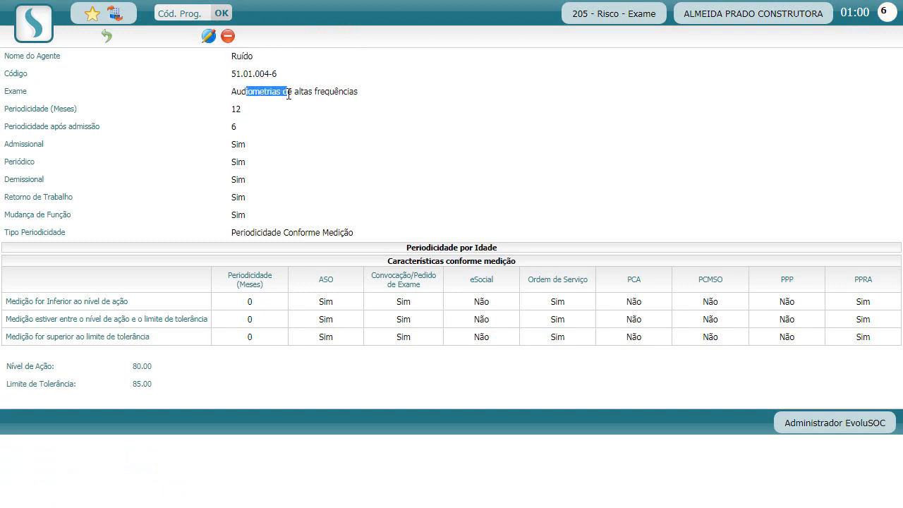
left_click(242, 72)
left_click(106, 36)
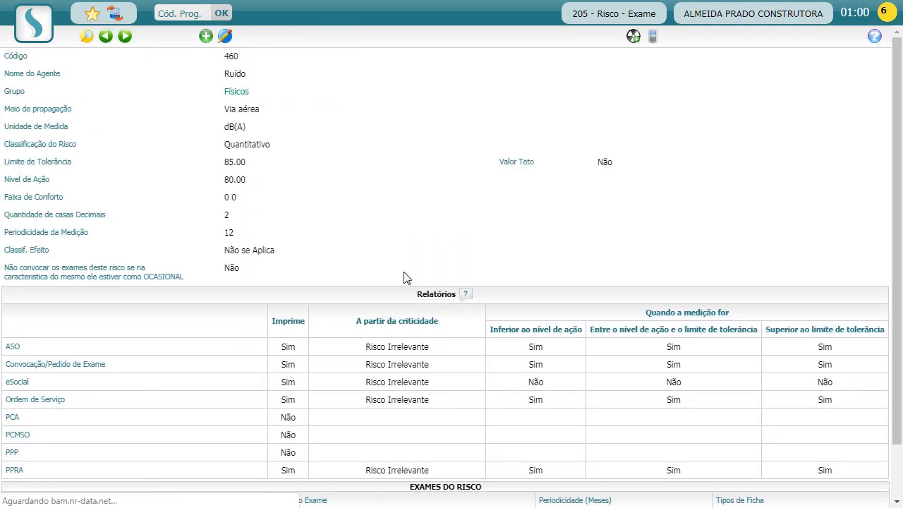
scroll(510, 246, "down", 2)
scroll(510, 247, "up", 1)
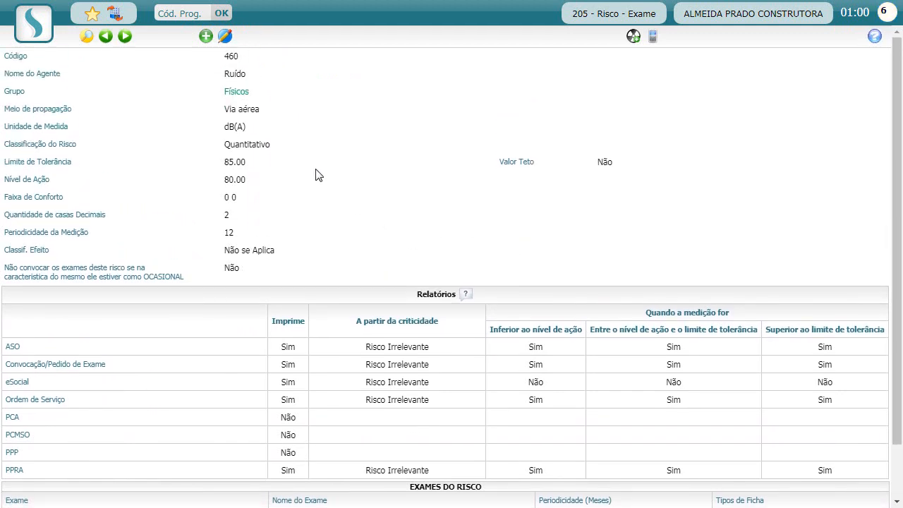
Put the Ruído risk into edit mode and review its report fields.
left_click(225, 35)
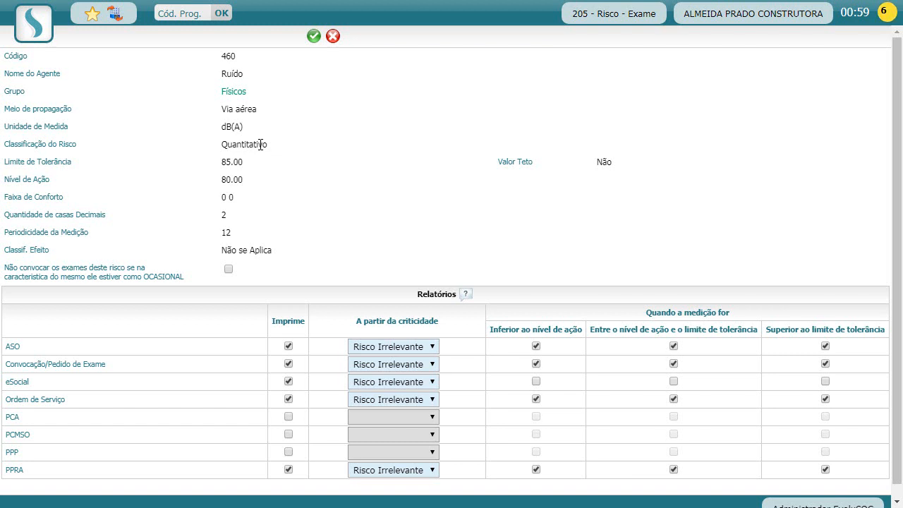
left_click_drag(422, 295, 450, 298)
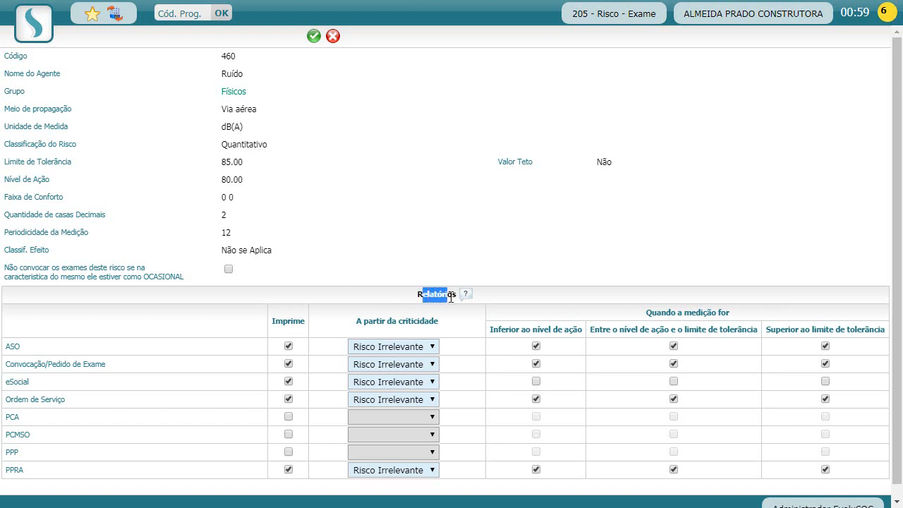
left_click(452, 297)
left_click_drag(666, 312, 740, 319)
left_click(715, 315)
left_click_drag(373, 321, 421, 320)
left_click(406, 318)
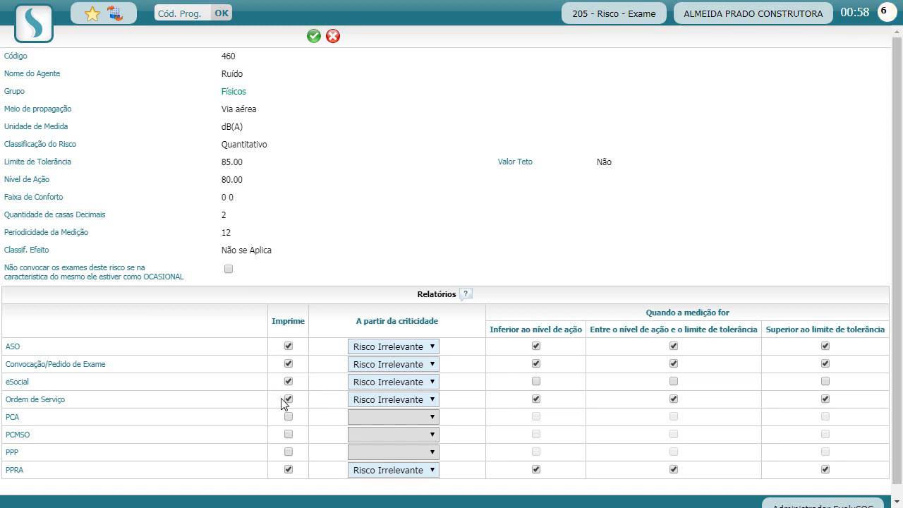
Turn on PCMSO printing for the Ruído risk from Risco Irrelevante.
left_click(288, 433)
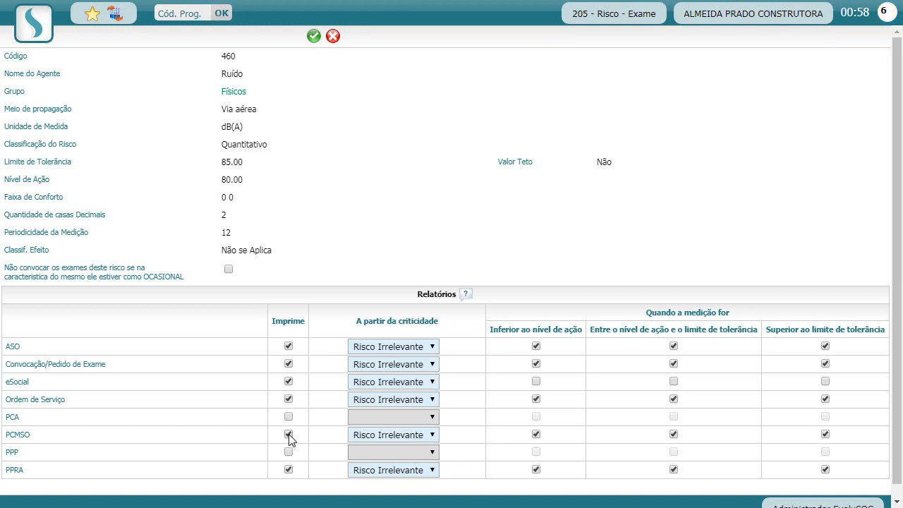
left_click(288, 435)
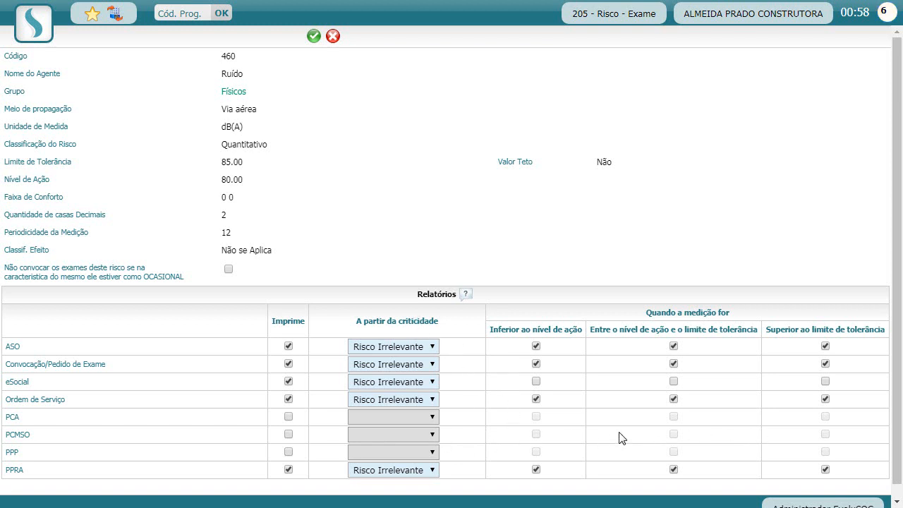
left_click(289, 434)
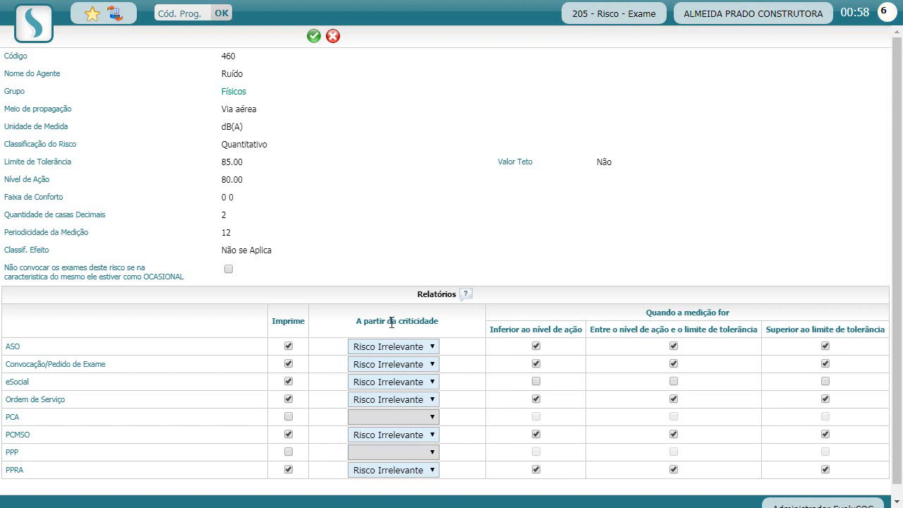
left_click_drag(392, 323, 428, 323)
left_click(428, 323)
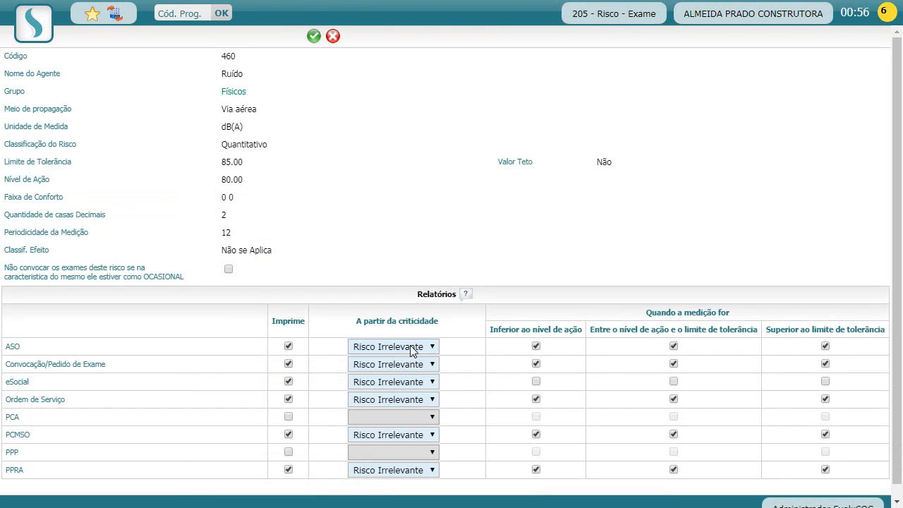
Set the Ruído risk's PCMSO criticality to Risco Médio.
left_click(410, 345)
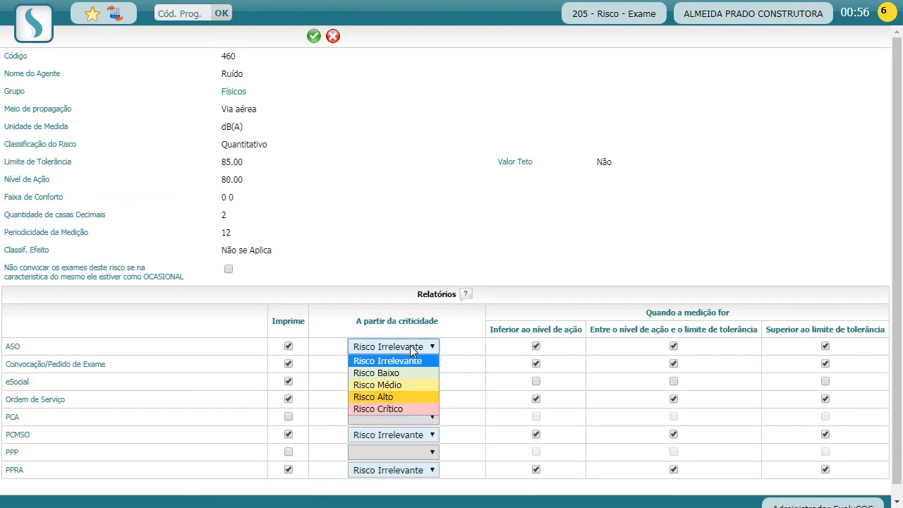
left_click(410, 345)
left_click(370, 435)
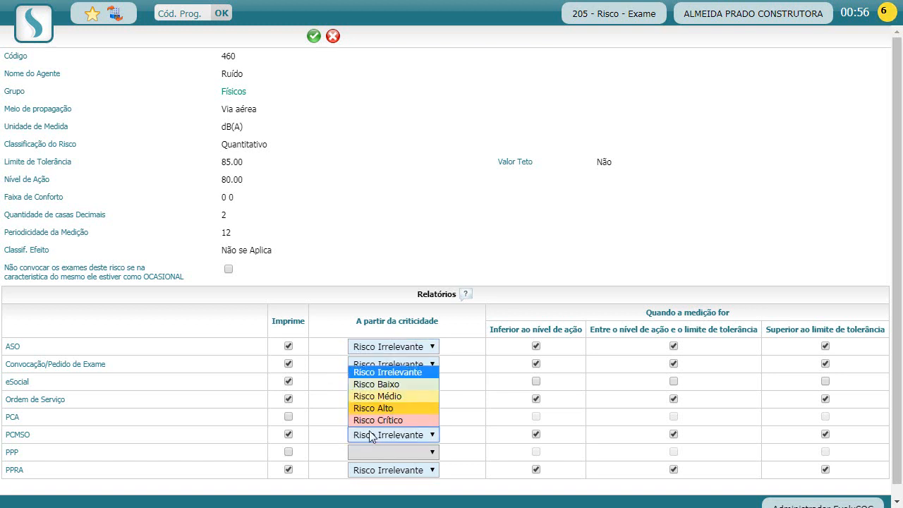
left_click(386, 397)
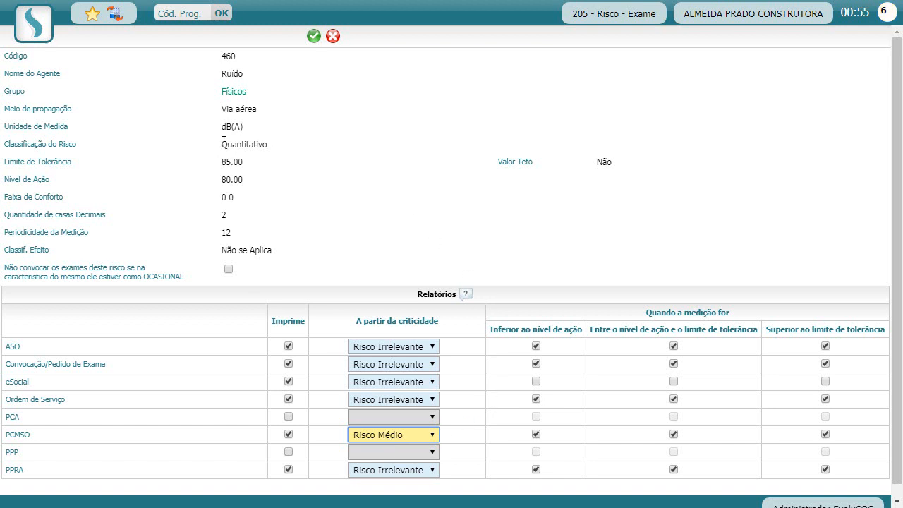
Uncheck PCMSO 'Inferior ao nível de ação', pointing out the Quantitativo and measurement columns.
left_click_drag(221, 144, 266, 145)
left_click(356, 211)
left_click_drag(658, 313, 707, 312)
left_click(707, 312)
left_click(536, 434)
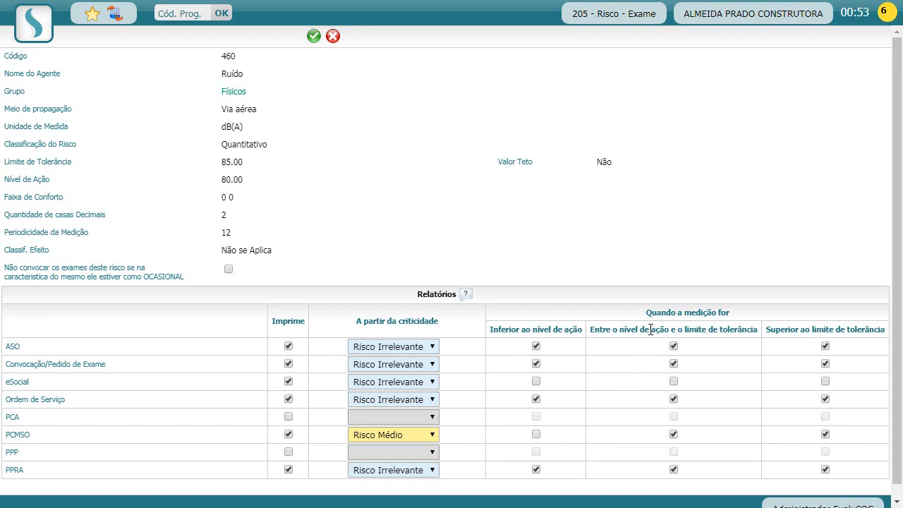
left_click_drag(657, 313, 718, 314)
left_click(720, 311)
left_click_drag(221, 146, 260, 146)
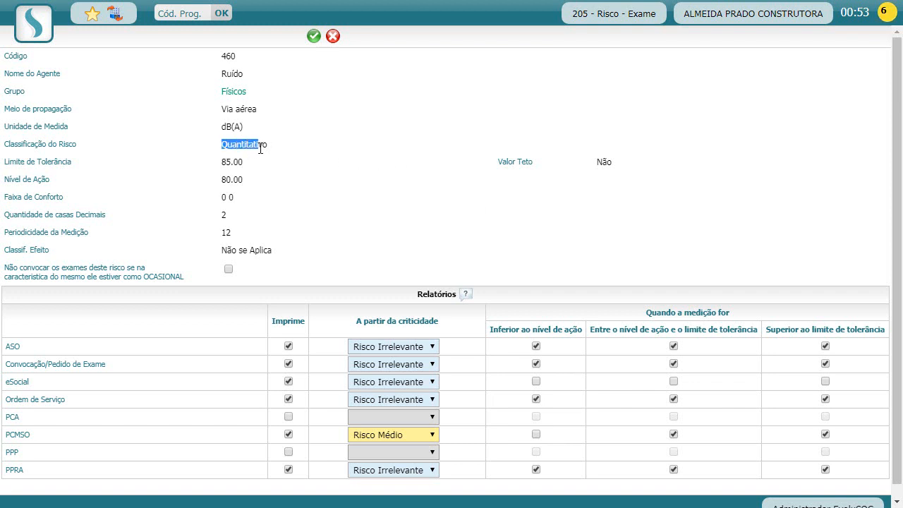
left_click(306, 189)
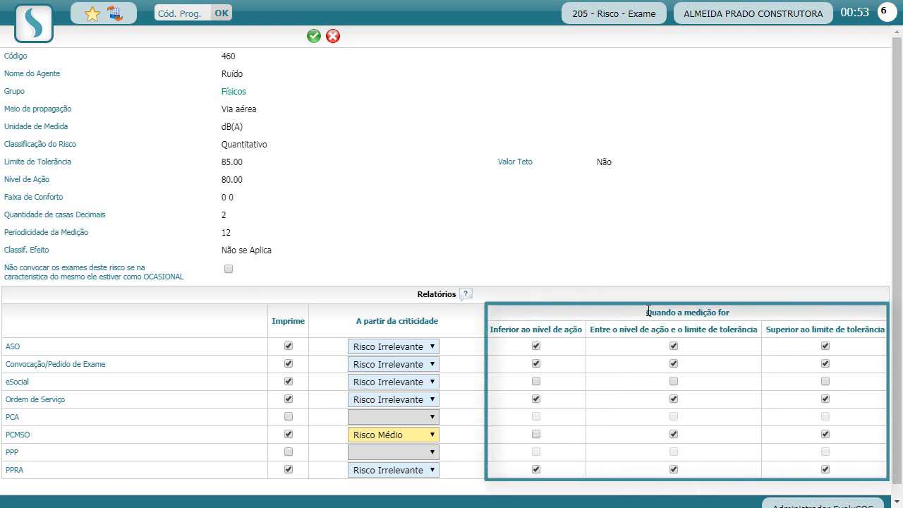
Recheck PCMSO 'Inferior ao nível de ação' and return its criticality to Risco Irrelevante.
left_click_drag(646, 311, 738, 313)
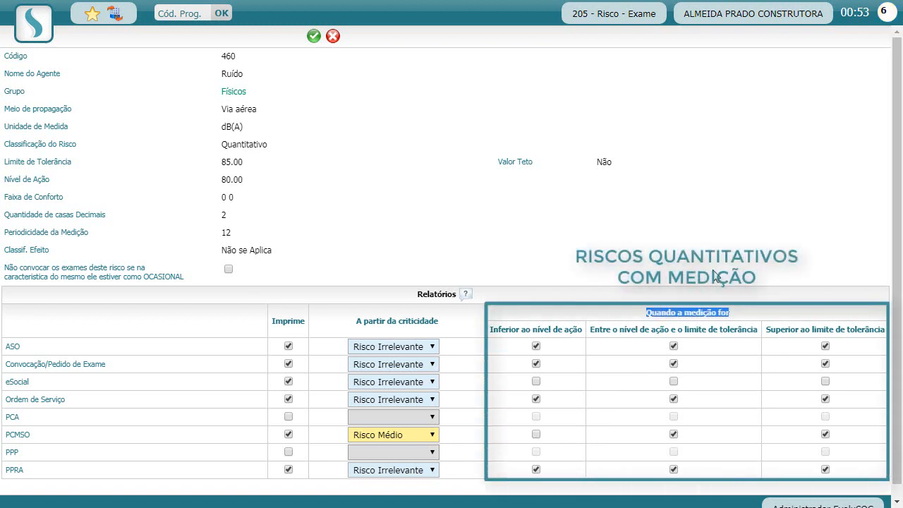
left_click(653, 432)
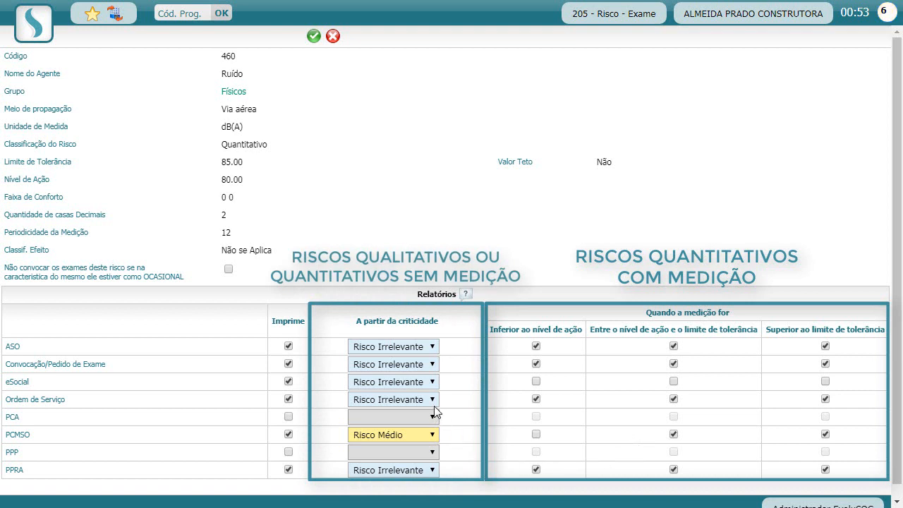
left_click(536, 433)
left_click(416, 434)
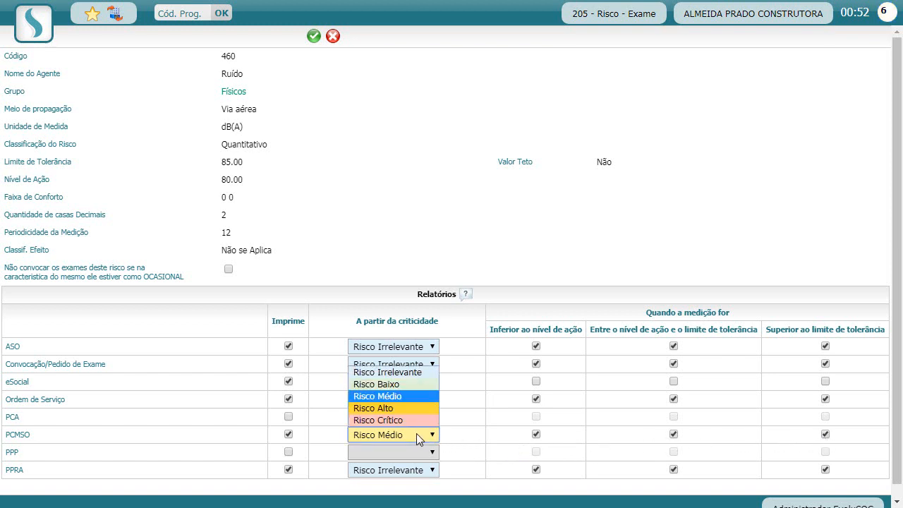
left_click(403, 373)
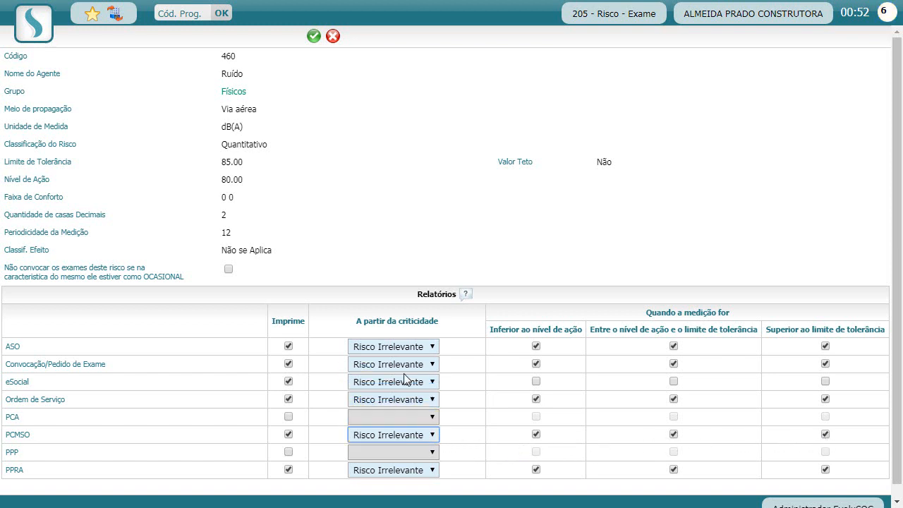
left_click(397, 435)
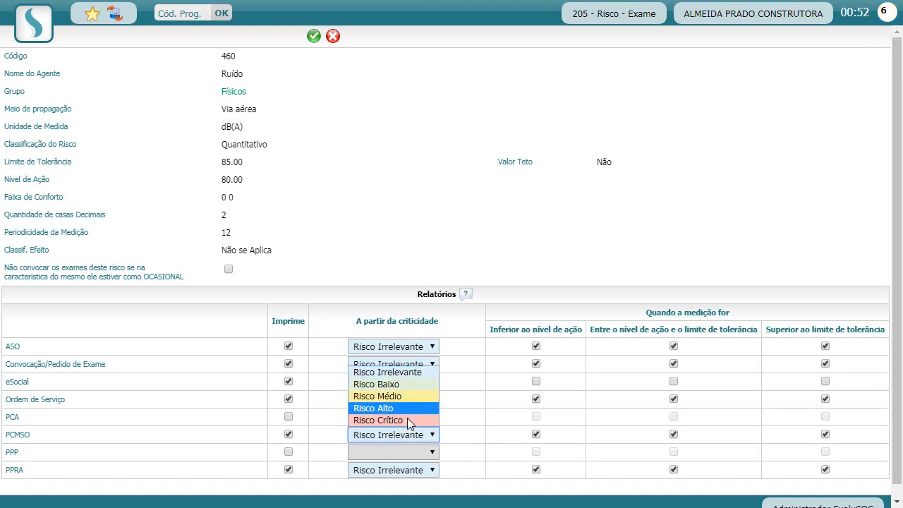
left_click(480, 443)
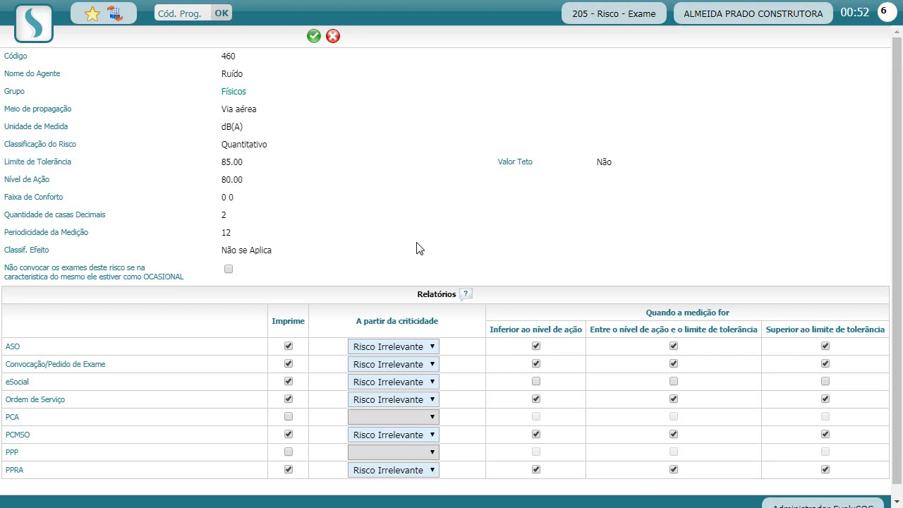
Save the Ruído risk's report settings with Gravar.
left_click(314, 36)
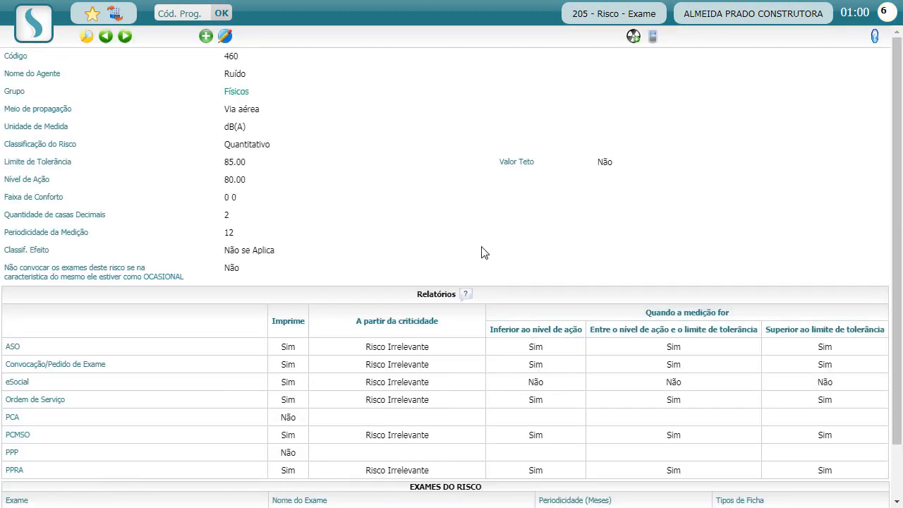
scroll(299, 217, "down", 2)
scroll(284, 243, "up", 2)
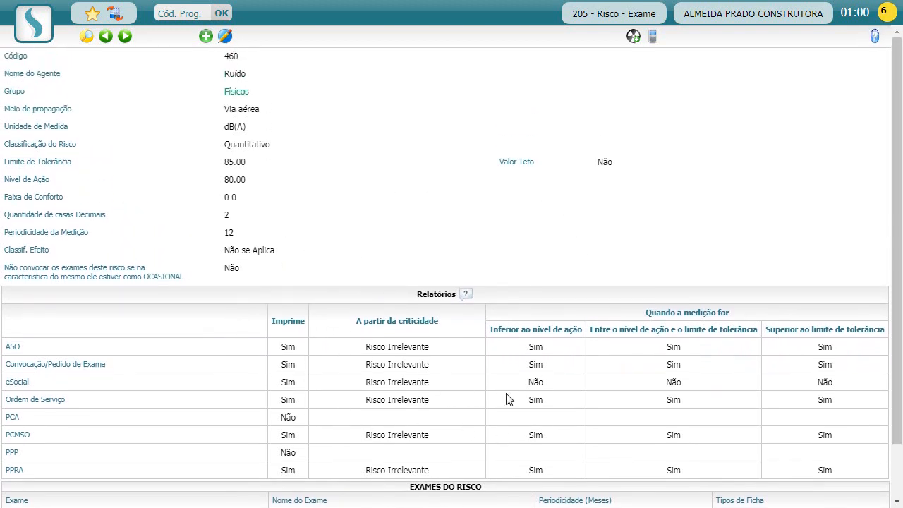
scroll(423, 321, "down", 2)
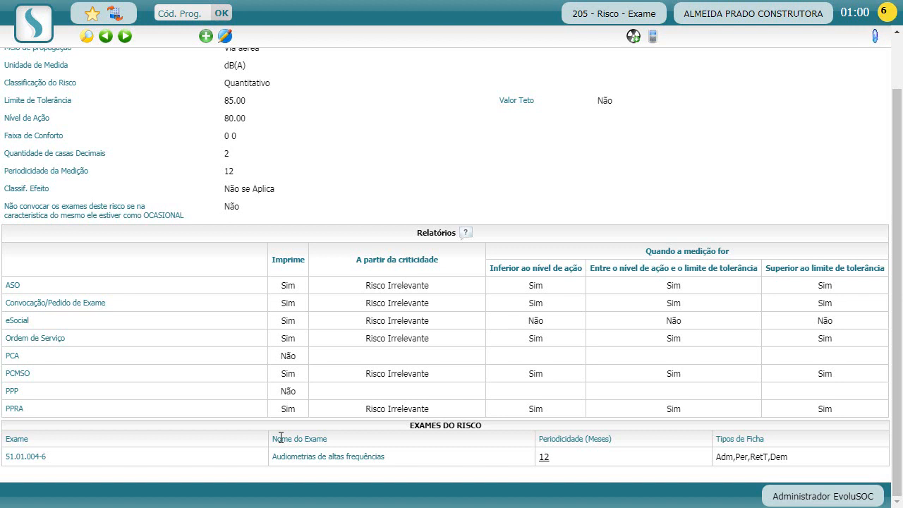
Point out the linked Audiometrias de altas frequências exam in Exames do Risco.
left_click_drag(281, 437, 381, 469)
left_click(381, 468)
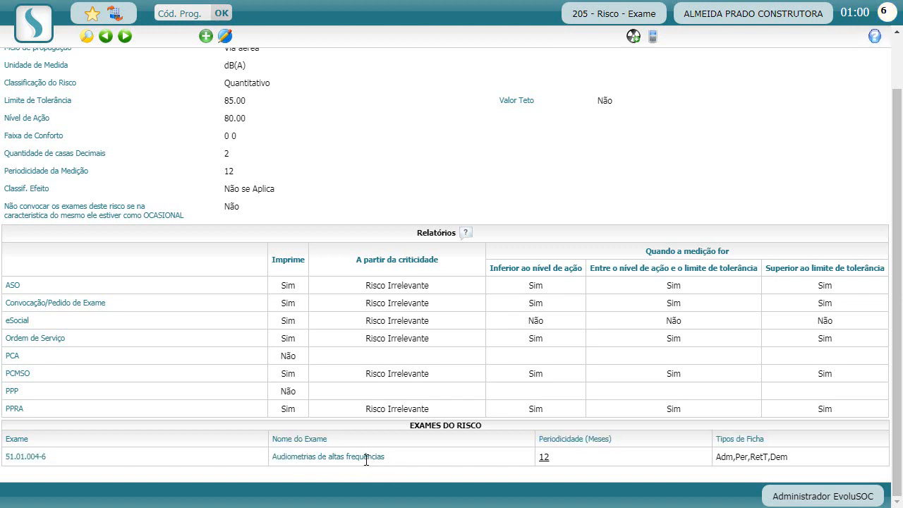
double_click(364, 458)
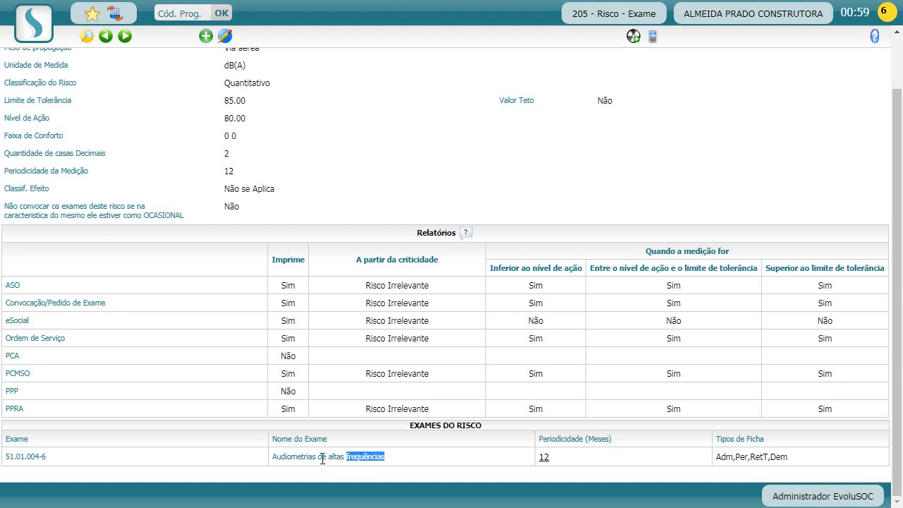
left_click(308, 455)
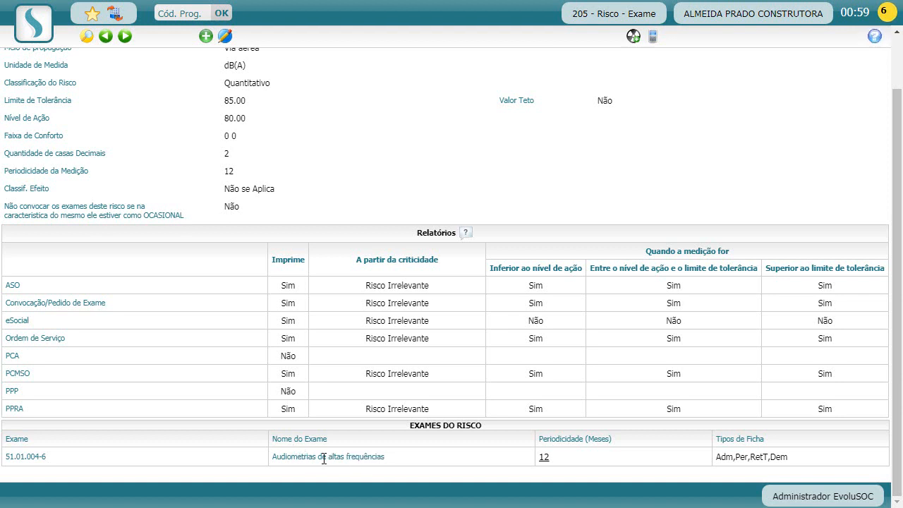
left_click_drag(298, 457, 321, 458)
left_click(299, 458)
Recheck the Ruído header and its 12-month audiometry exam row.
scroll(299, 458, "up", 2)
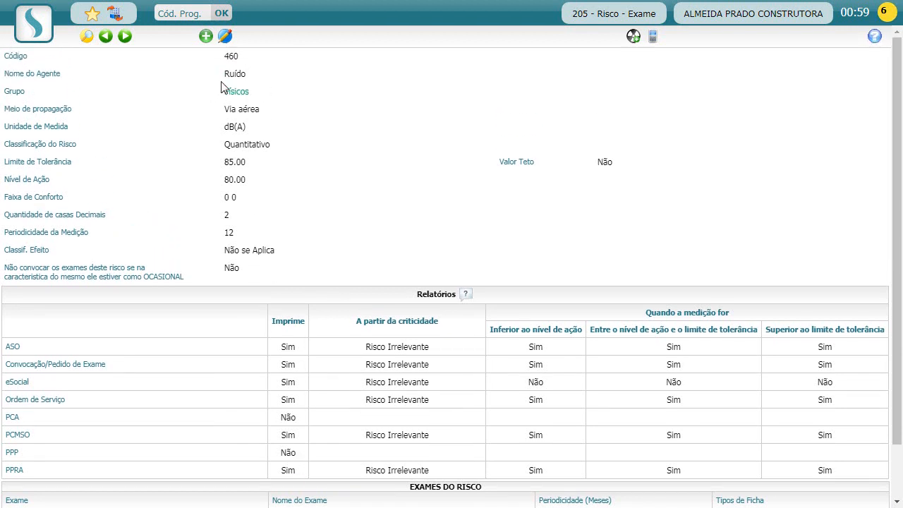
left_click_drag(224, 74, 248, 78)
left_click(249, 79)
scroll(158, 117, "down", 2)
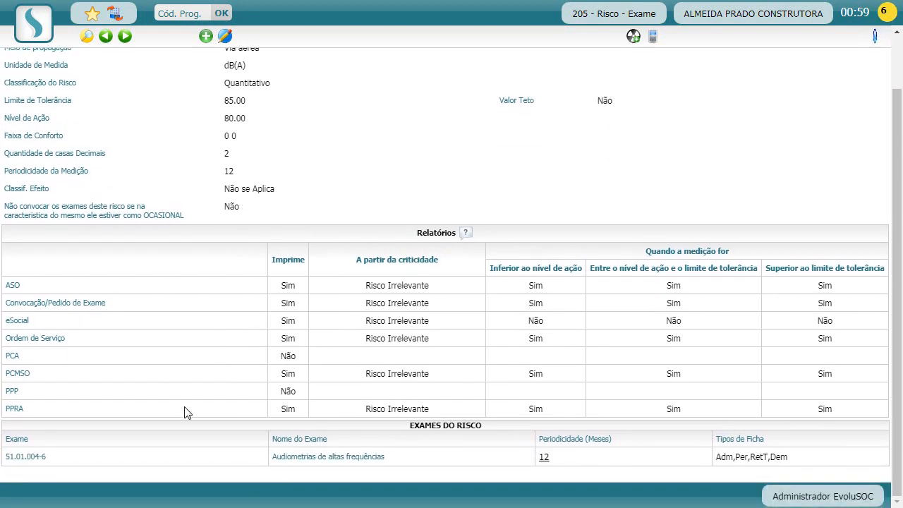
left_click_drag(304, 443, 355, 458)
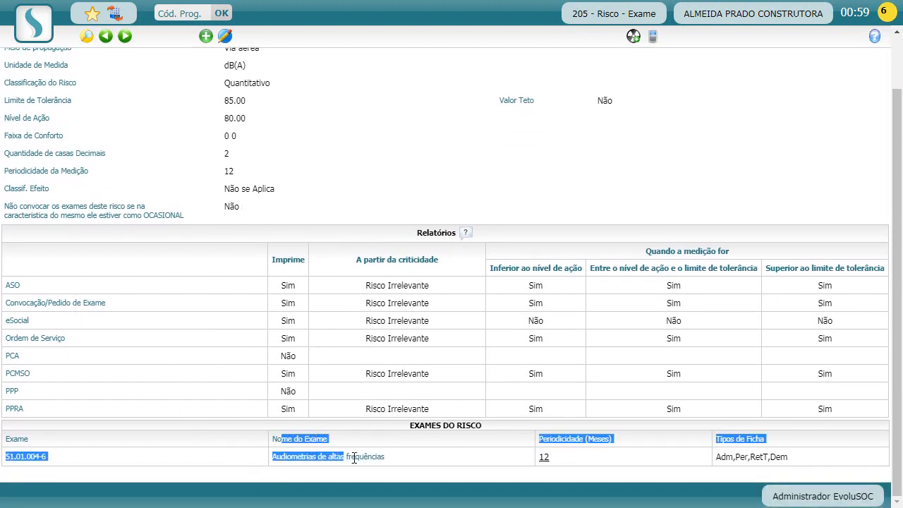
left_click(360, 460)
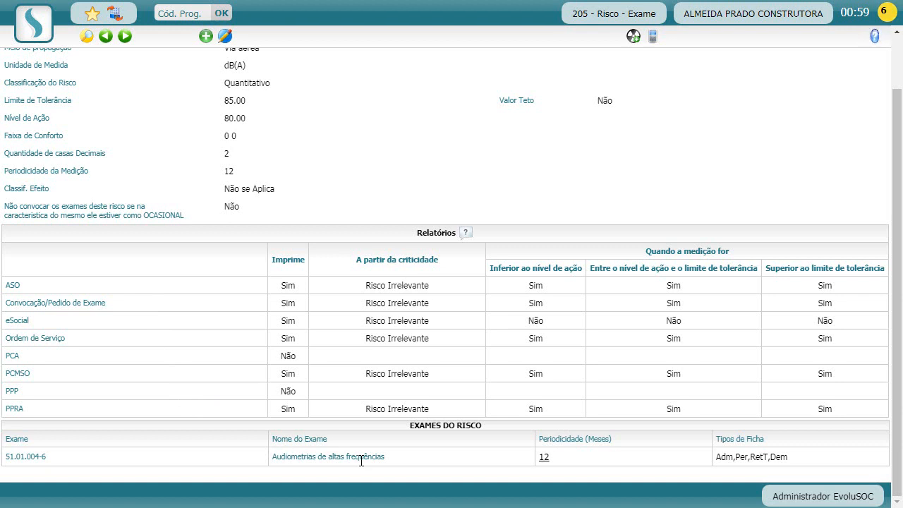
scroll(359, 438, "up", 1)
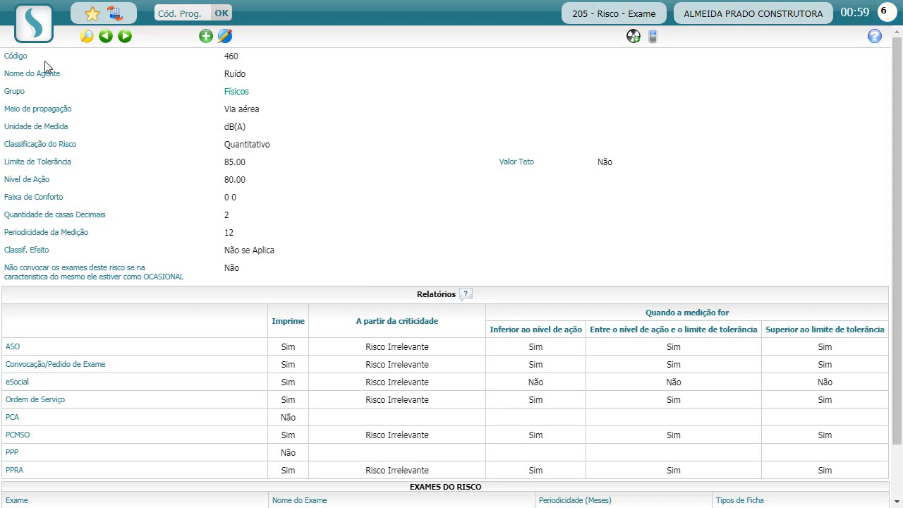
left_click(32, 37)
Open Aplicação de Exames including open records and display the organisational structure tree.
mouse_move(53, 81)
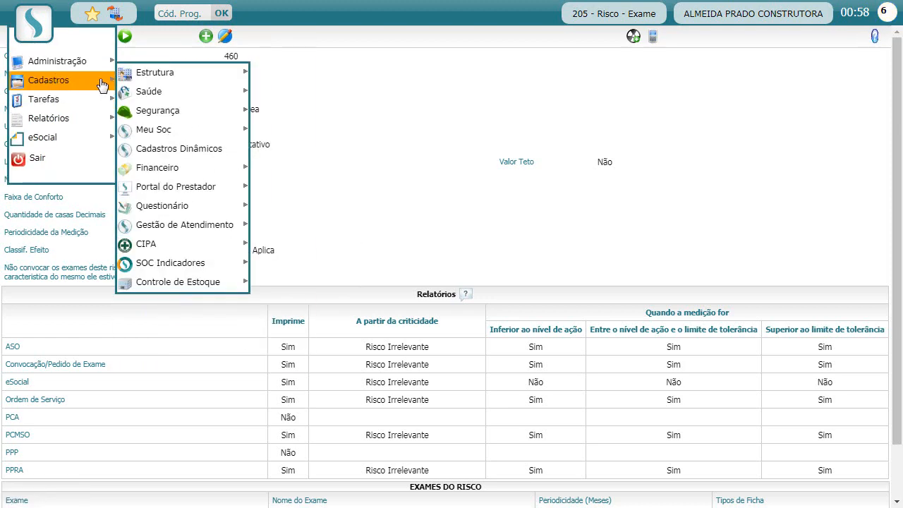
mouse_move(166, 101)
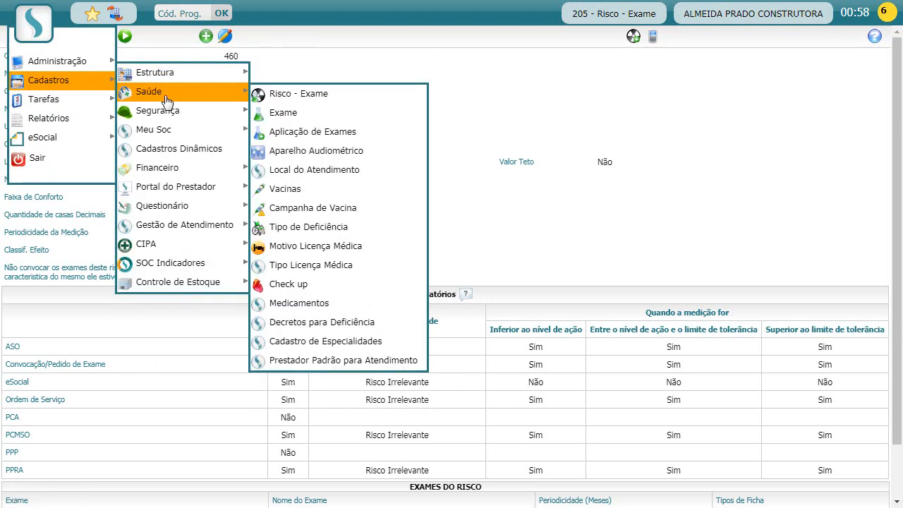
left_click(301, 133)
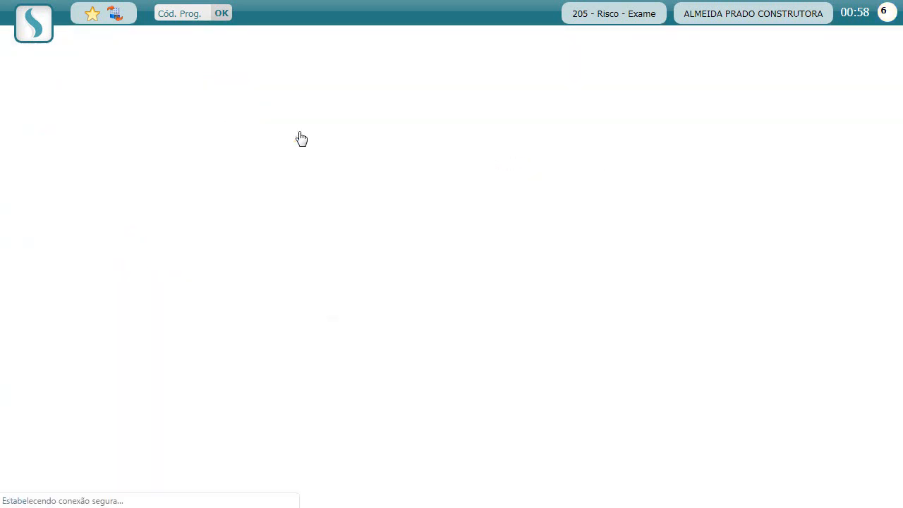
left_click(729, 181)
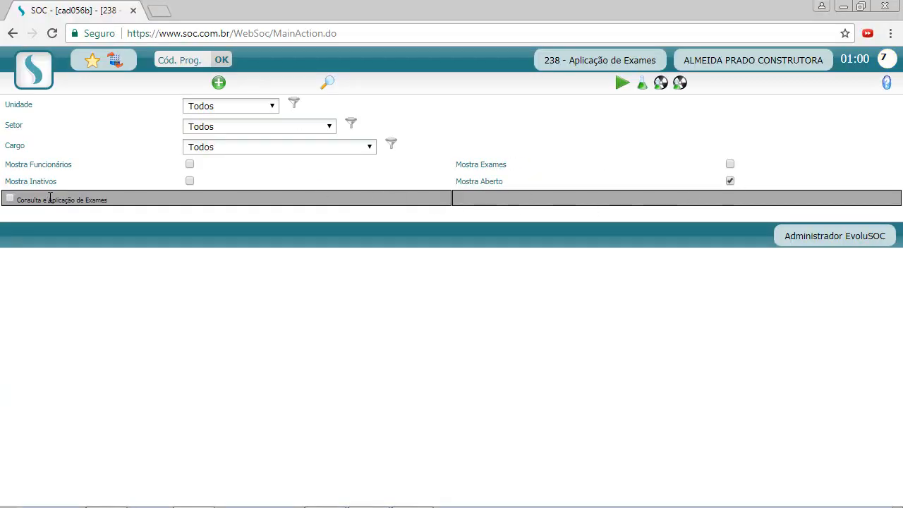
left_click(10, 200)
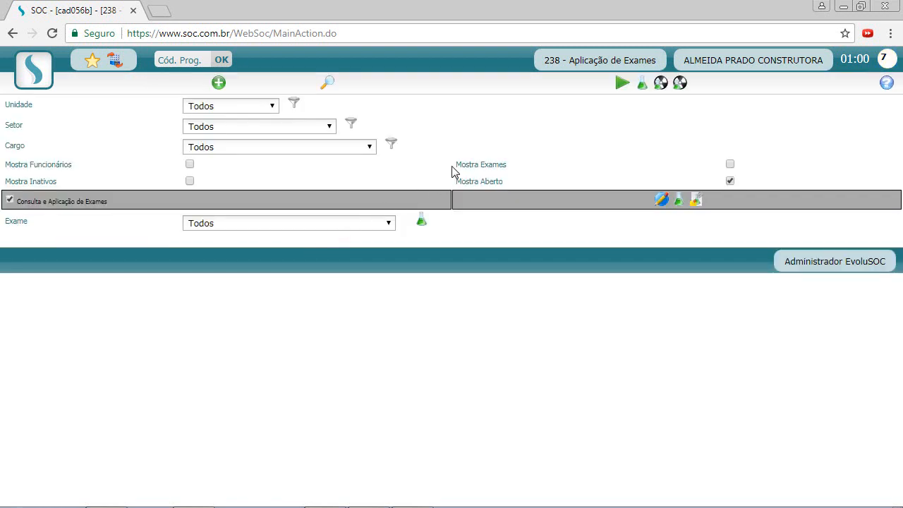
left_click(326, 83)
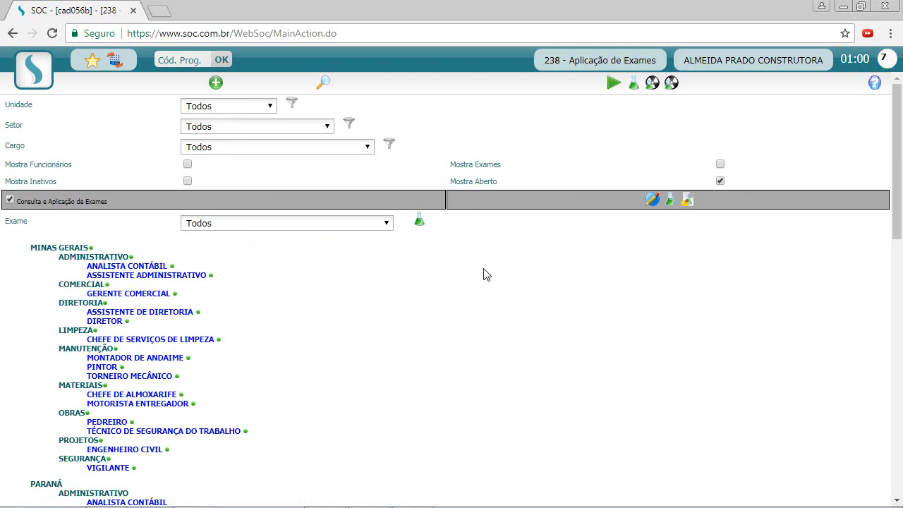
Inspect exam pop-ups for MINAS GERAIS, ADMINISTRATIVO and ANALISTA CONTÁBIL, each periodicity 12.
scroll(483, 261, "down", 1)
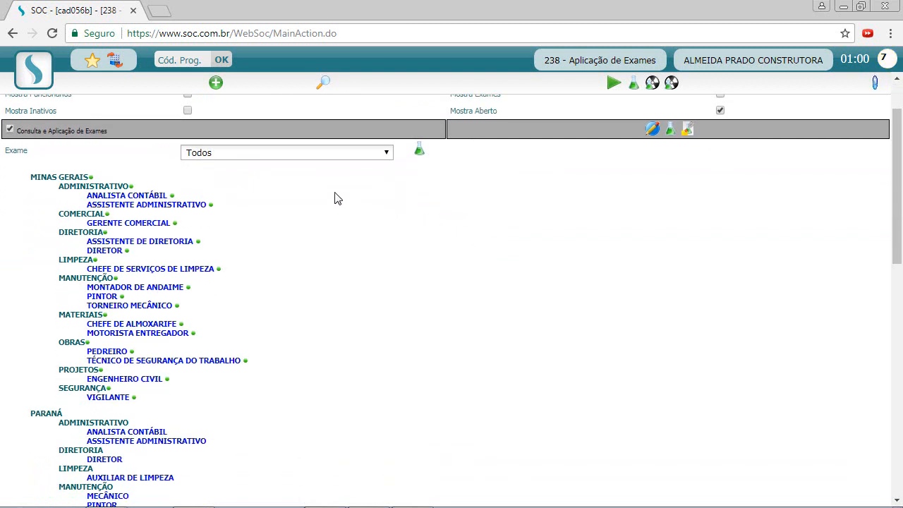
scroll(336, 197, "down", 1)
scroll(336, 198, "up", 1)
mouse_move(90, 181)
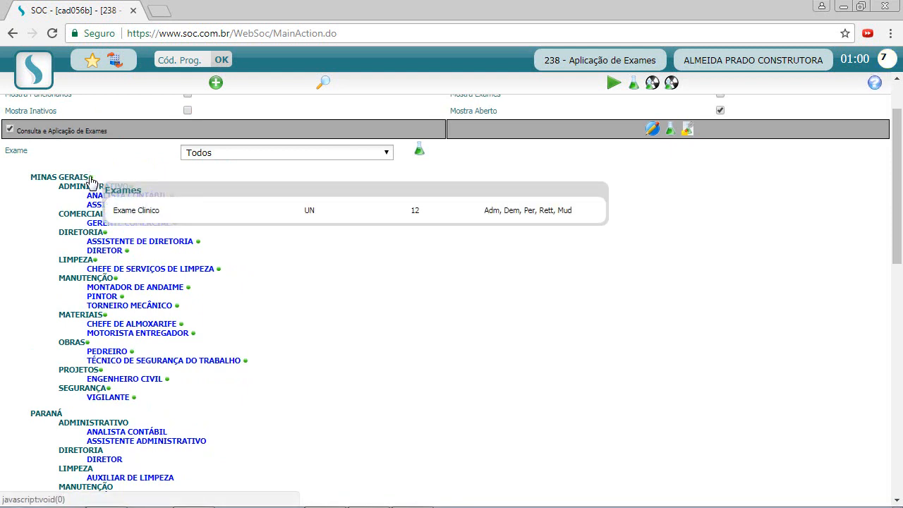
mouse_move(131, 186)
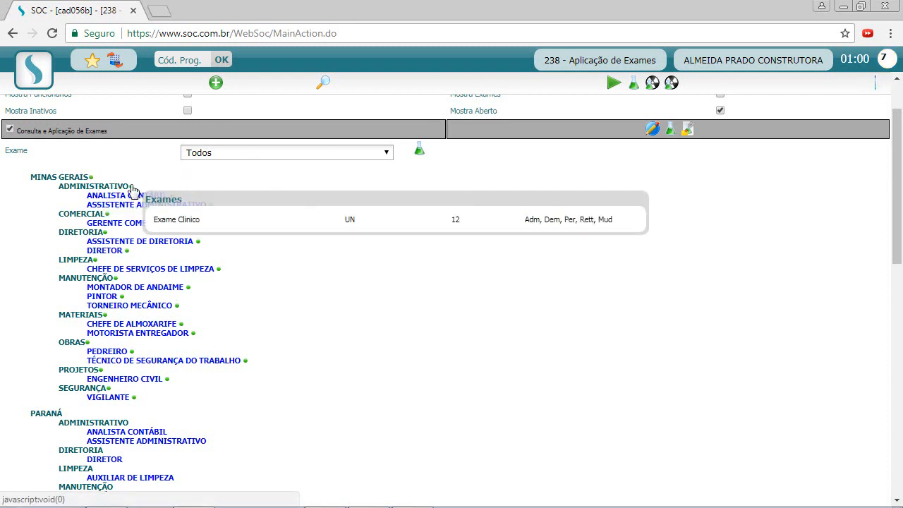
mouse_move(174, 198)
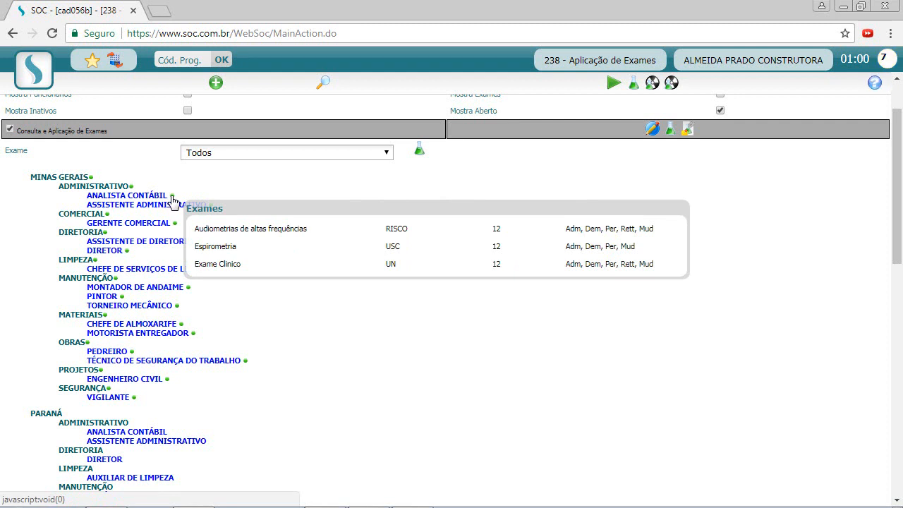
left_click(172, 198)
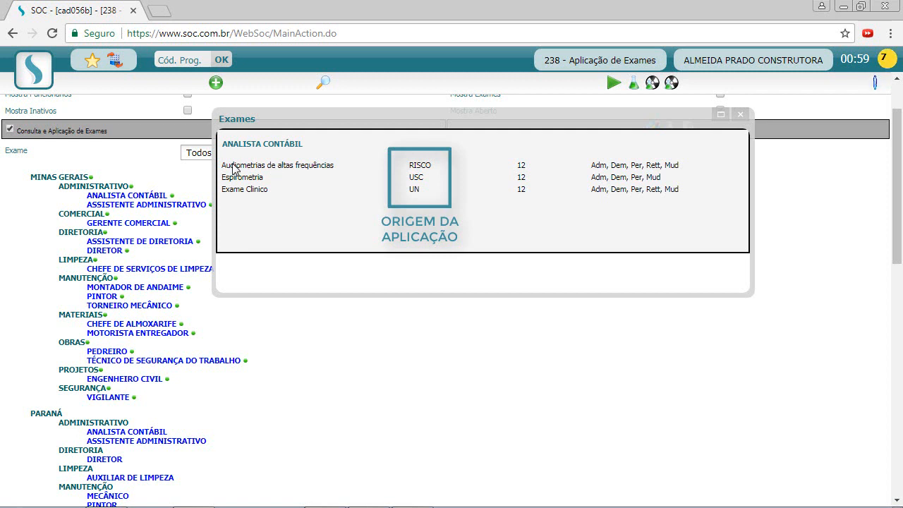
double_click(425, 164)
left_click(425, 163)
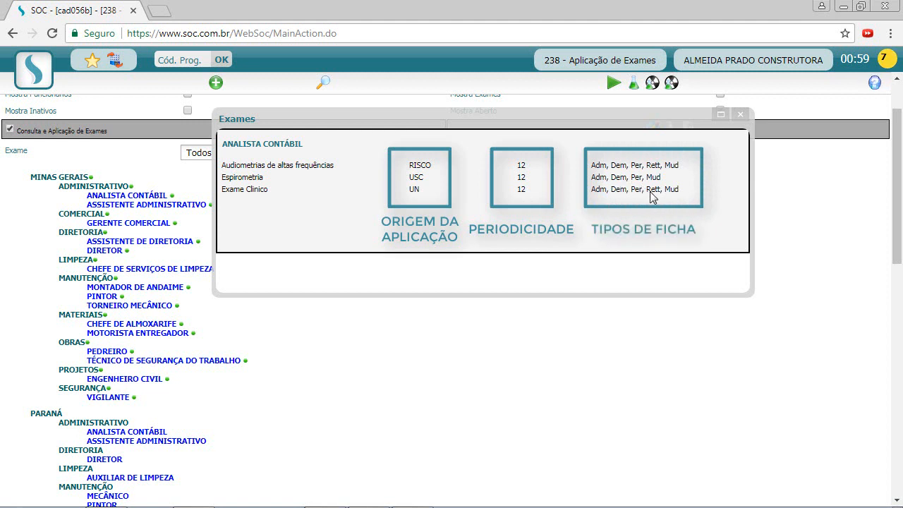
left_click(740, 114)
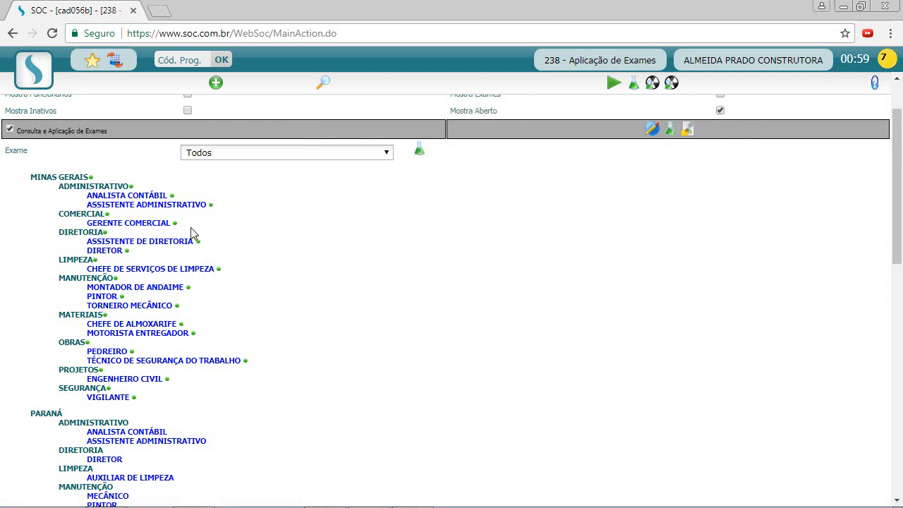
mouse_move(177, 226)
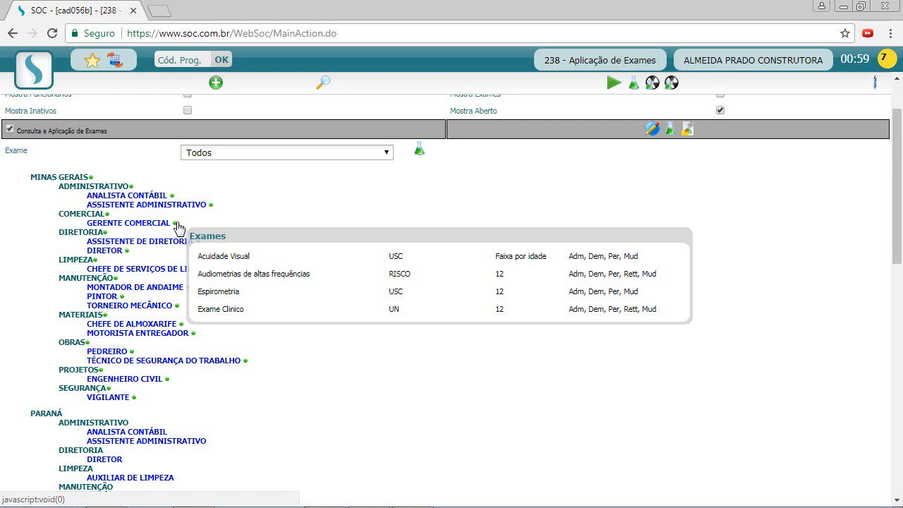
left_click(176, 223)
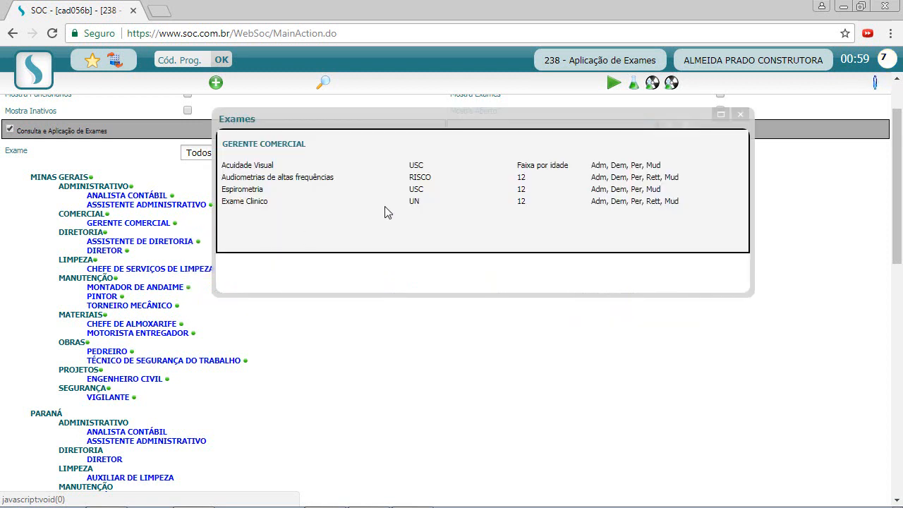
left_click_drag(518, 166, 560, 177)
left_click(534, 176)
left_click(536, 177)
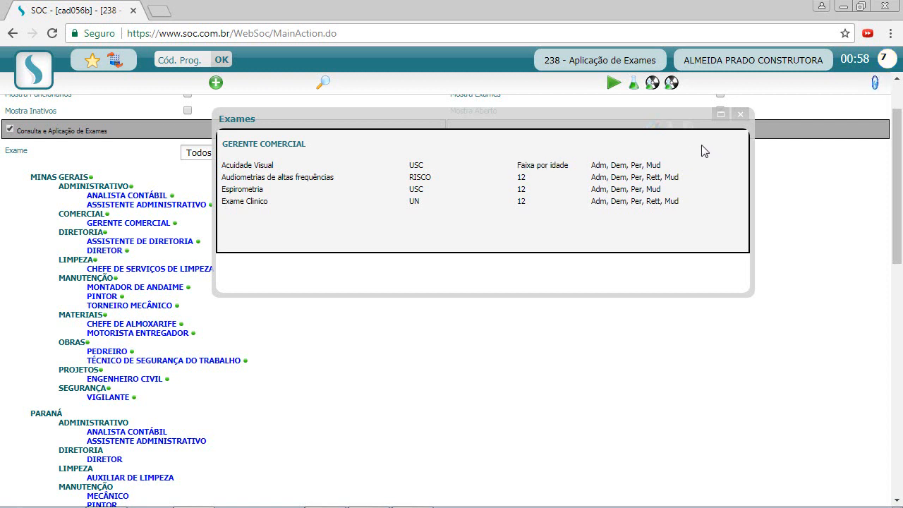
left_click(740, 115)
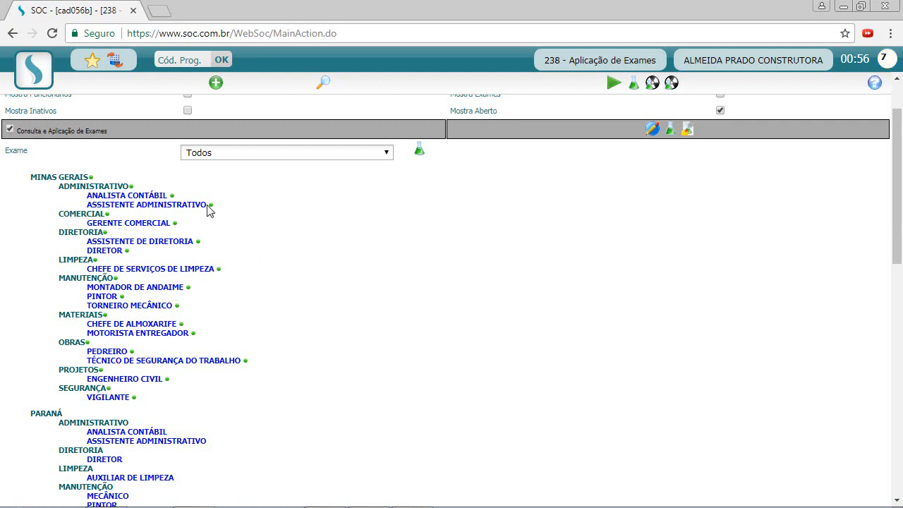
Return to the SOC home screen via Trocar Empresa.
left_click(115, 60)
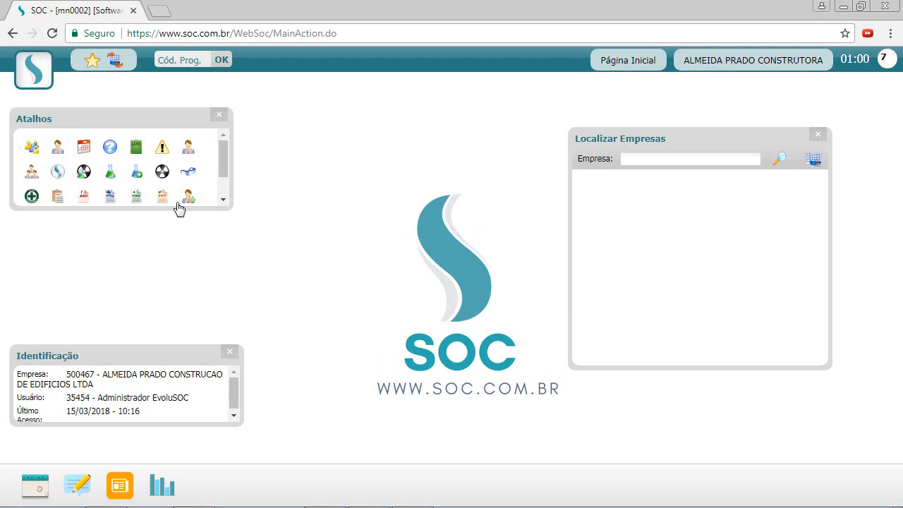
Open 228 - Atividades and list Campanha de Conscientização sobre Segurança do Trabalho.
left_click(31, 97)
mouse_move(38, 146)
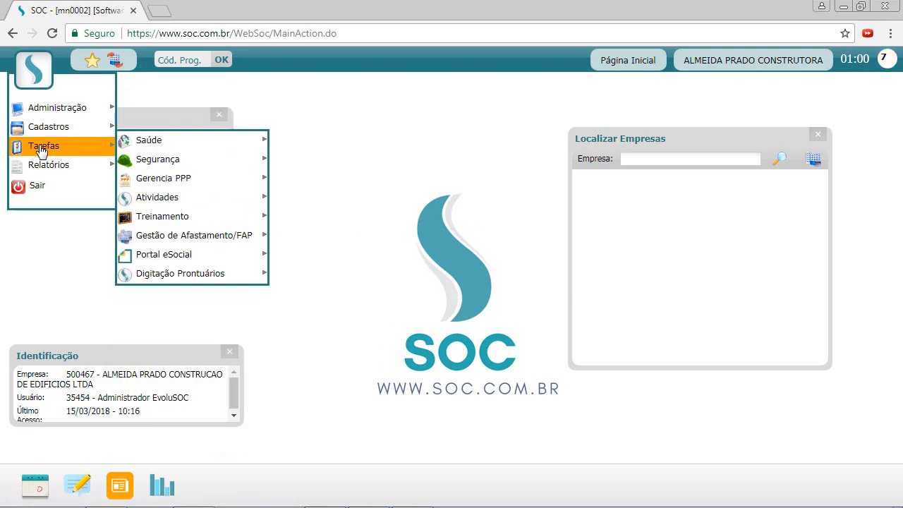
mouse_move(221, 205)
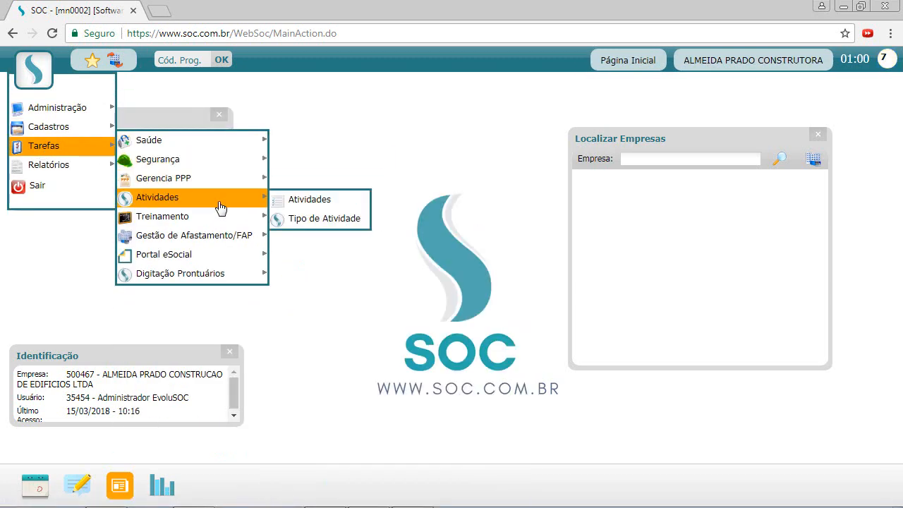
left_click(314, 201)
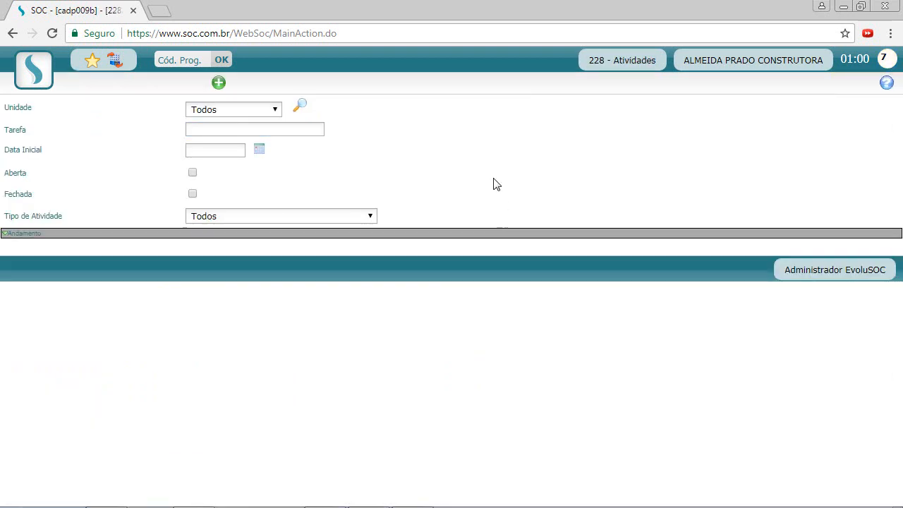
left_click(300, 106)
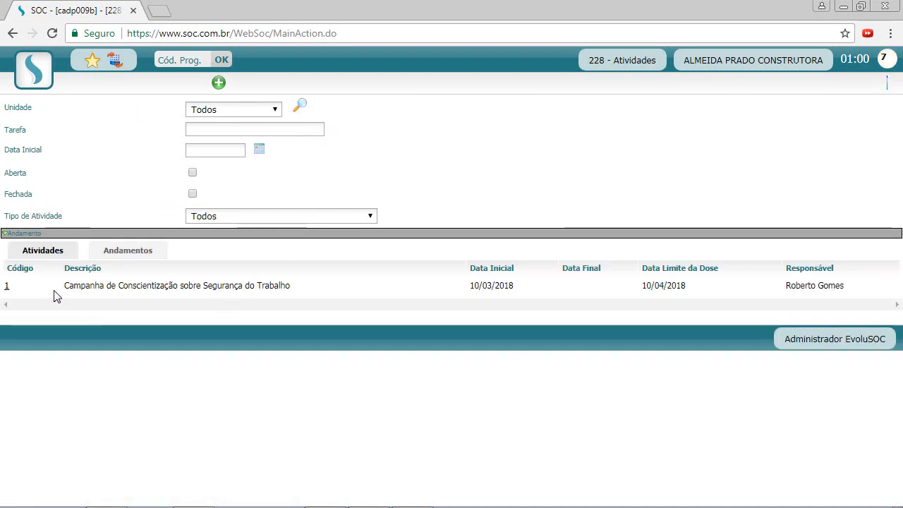
left_click_drag(65, 285, 136, 290)
left_click(317, 241)
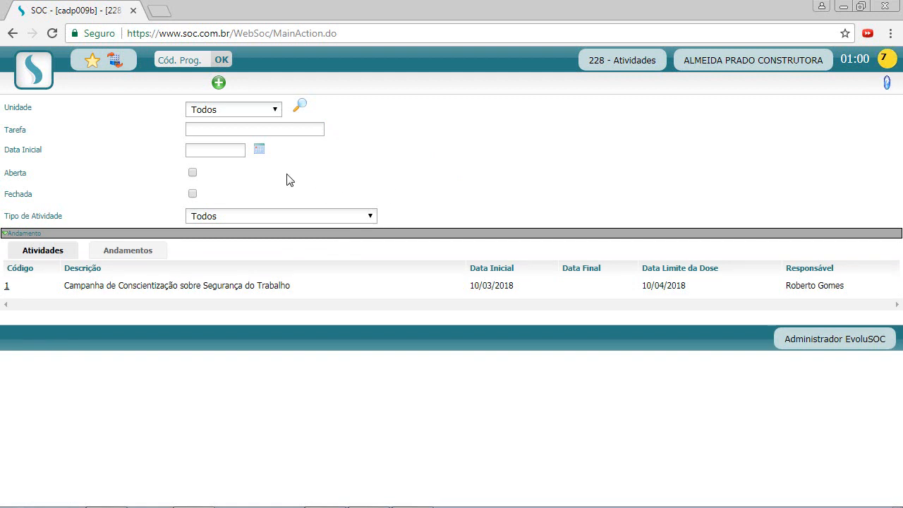
Start a new PCMSO activity described 'Campanha de Vacinação'.
left_click(219, 84)
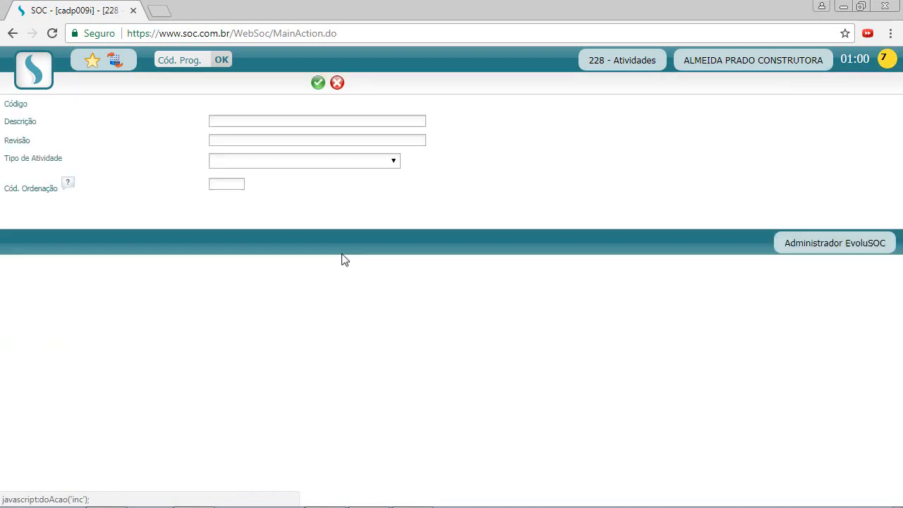
left_click(246, 162)
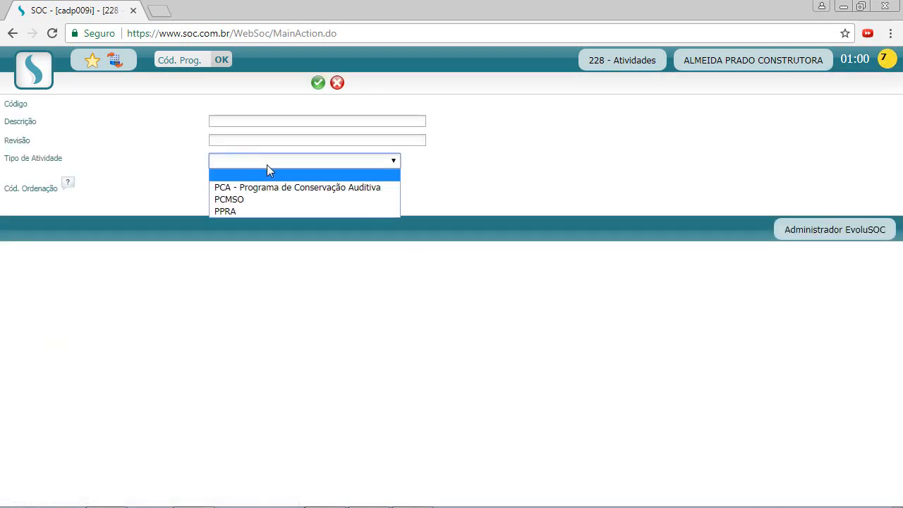
left_click(235, 201)
left_click(469, 194)
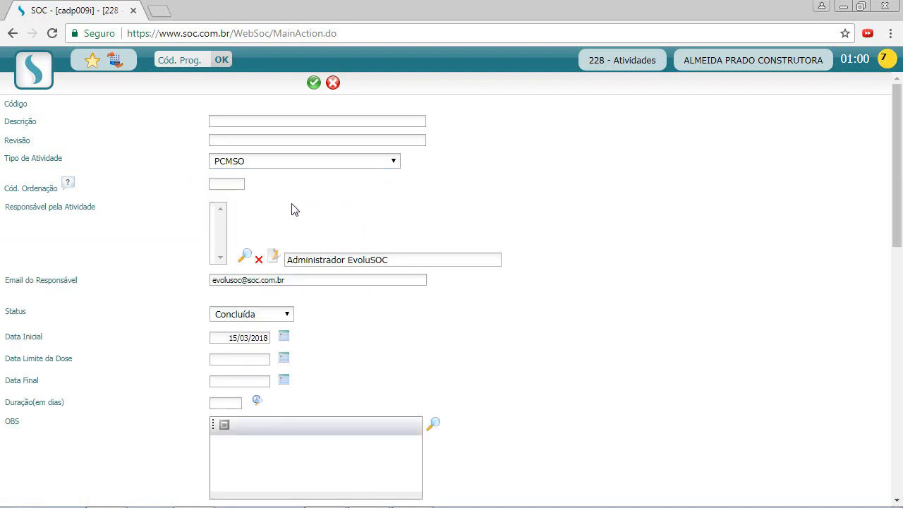
left_click(249, 121)
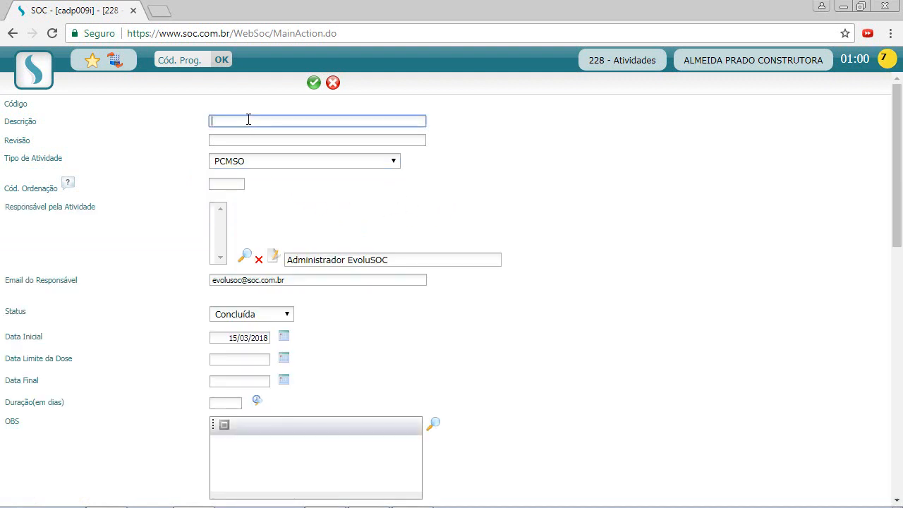
type("Campanha de Vacinação")
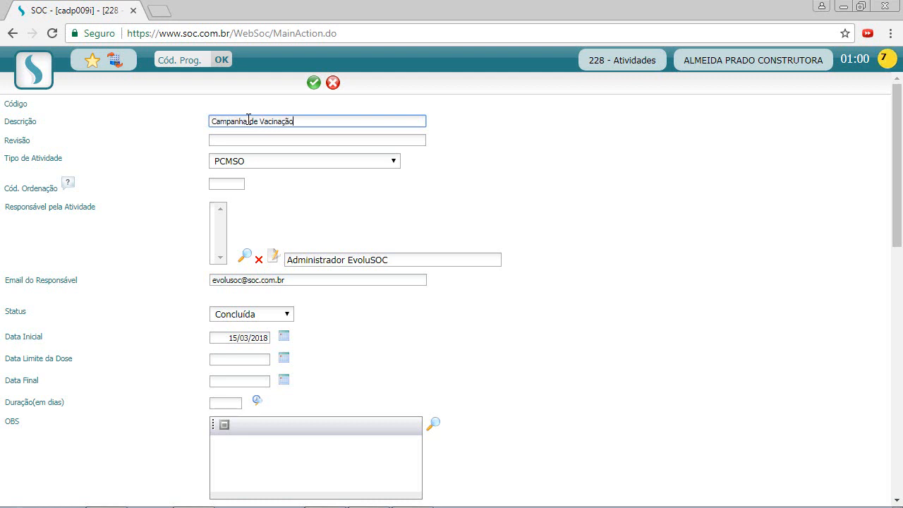
Replace the responsible person's name and e-mail with the new contact's details.
left_click(346, 258)
left_click_drag(411, 259, 284, 259)
key("BackSpace")
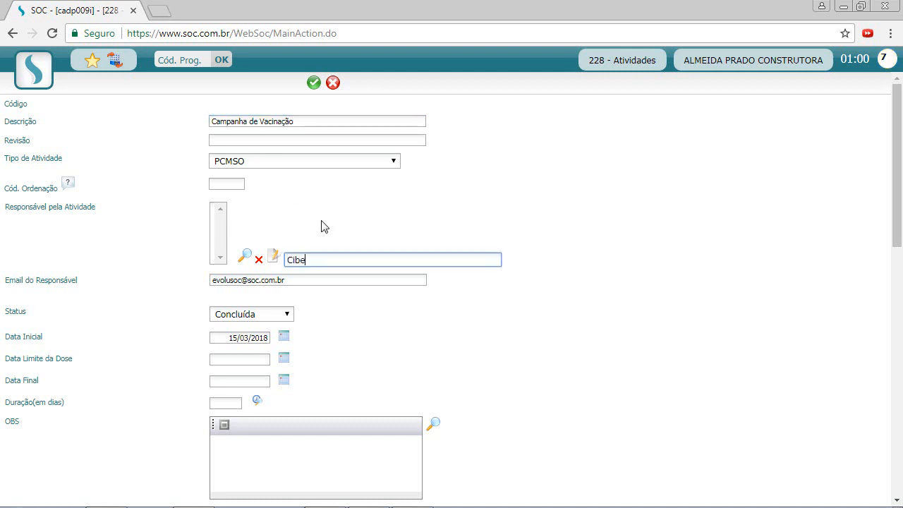
double_click(230, 282)
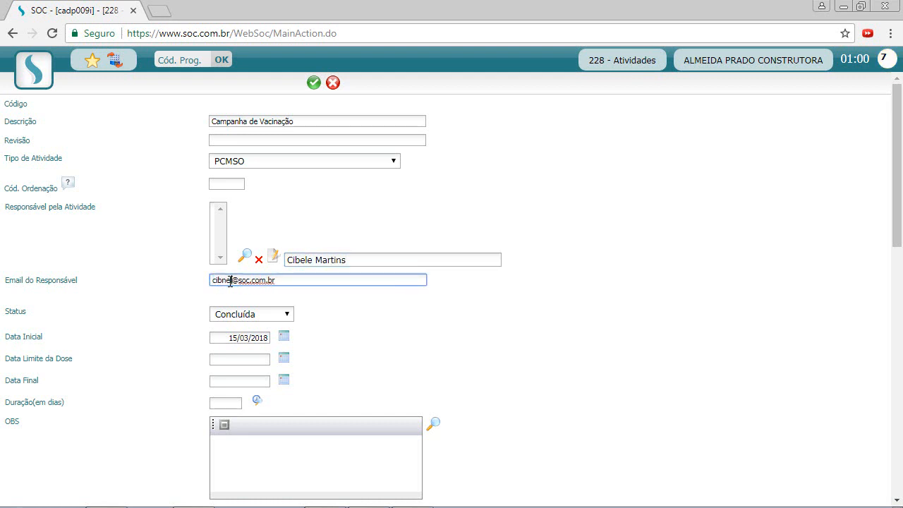
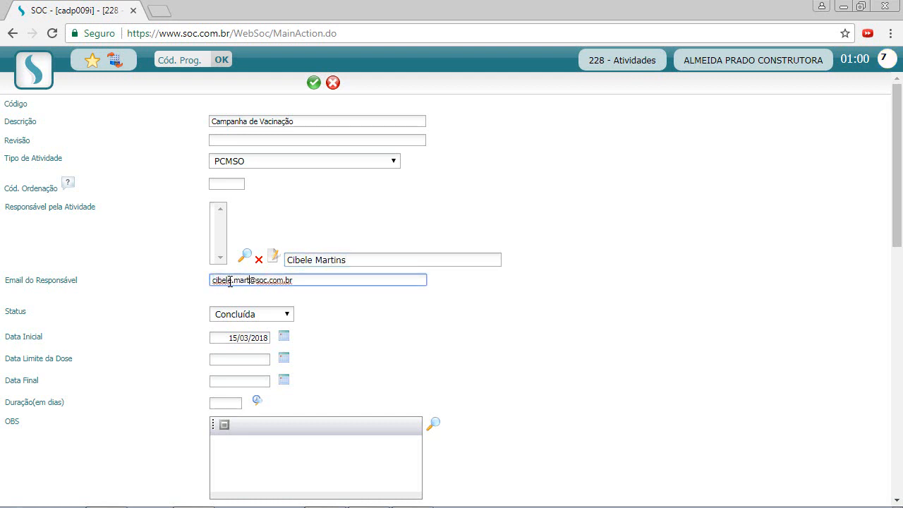
left_click(524, 216)
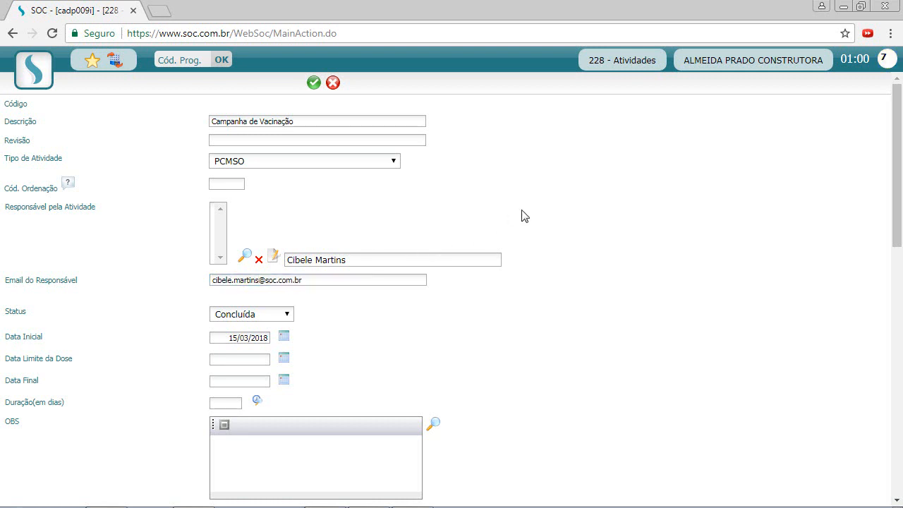
scroll(524, 216, "down", 2)
Set status Pendente, start date 19/03/2018 and dose deadline 23/03/2018.
left_click(262, 176)
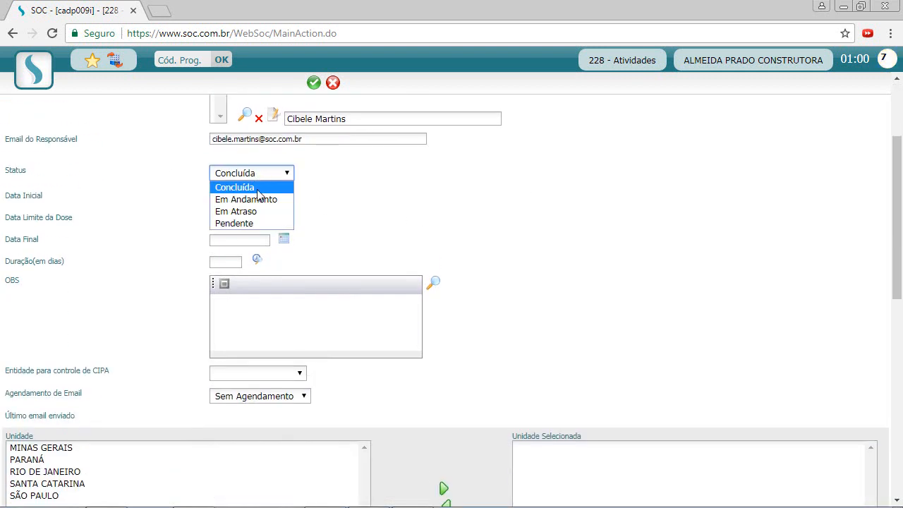
left_click(252, 223)
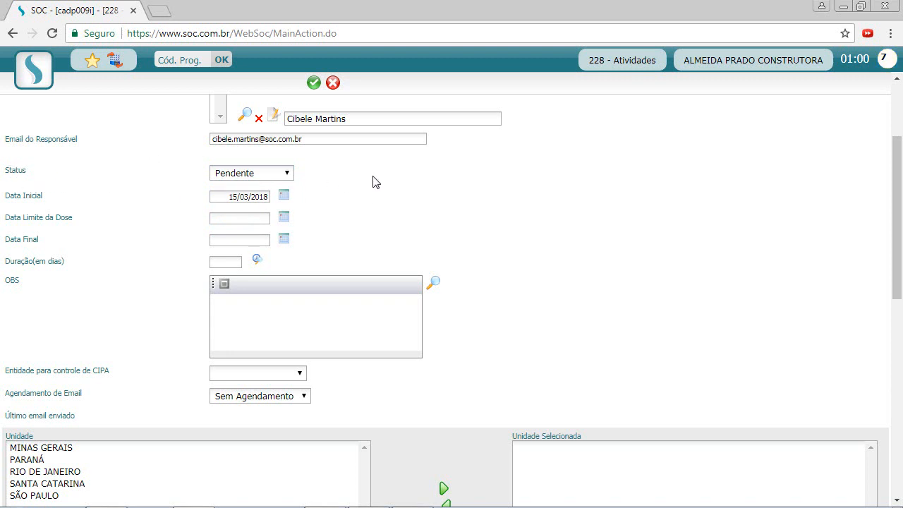
scroll(371, 182, "up", 1)
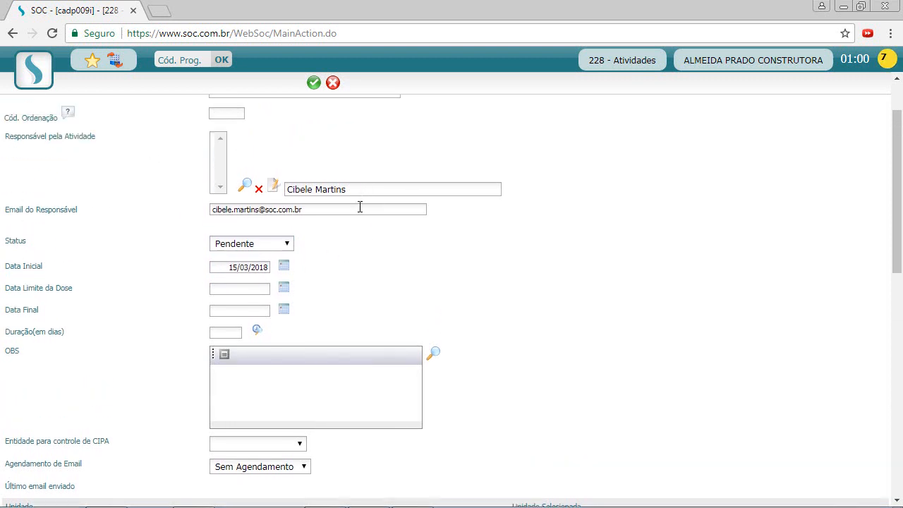
left_click(224, 267)
left_click(282, 268)
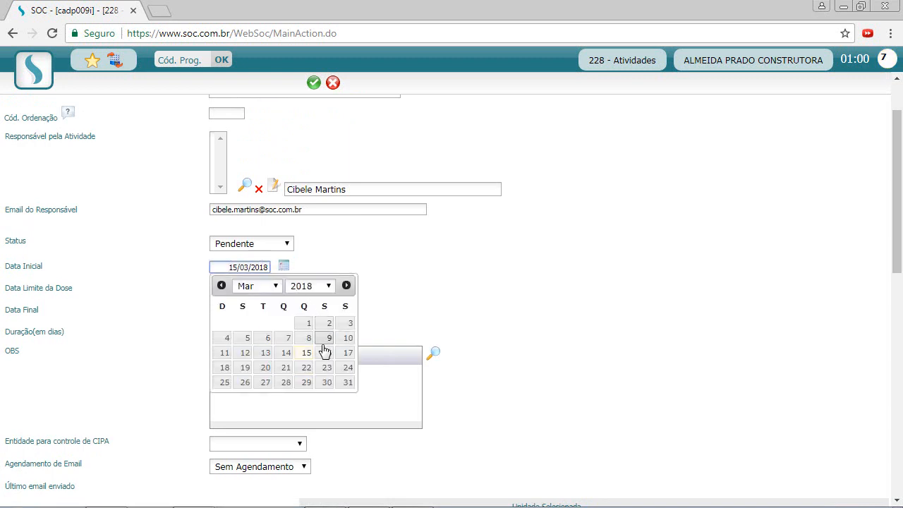
left_click(246, 368)
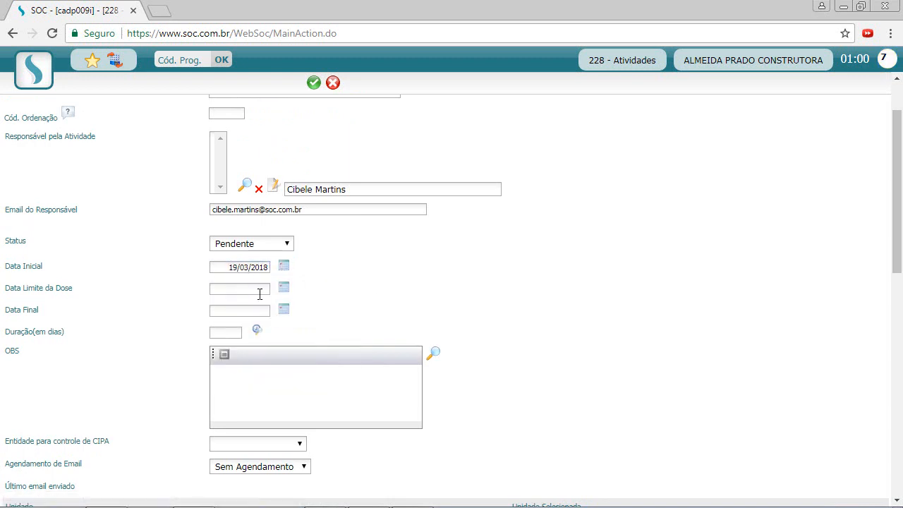
left_click(284, 289)
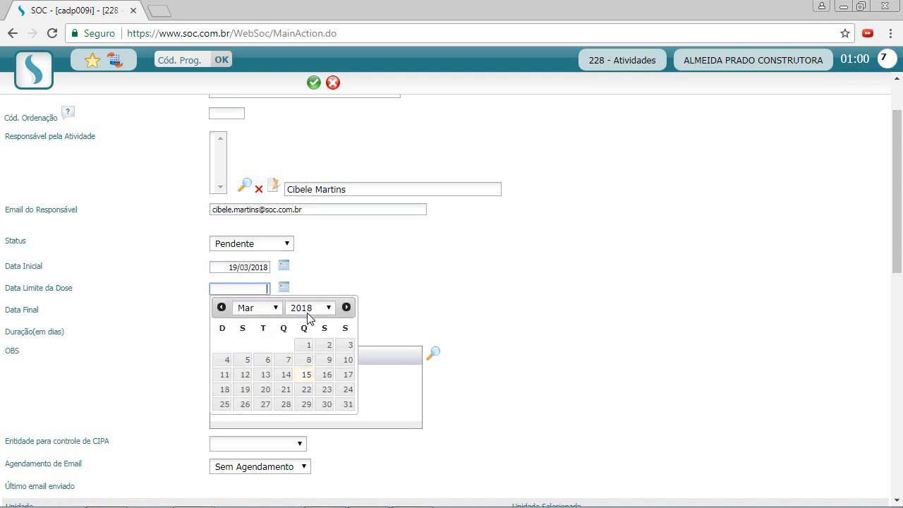
left_click(326, 390)
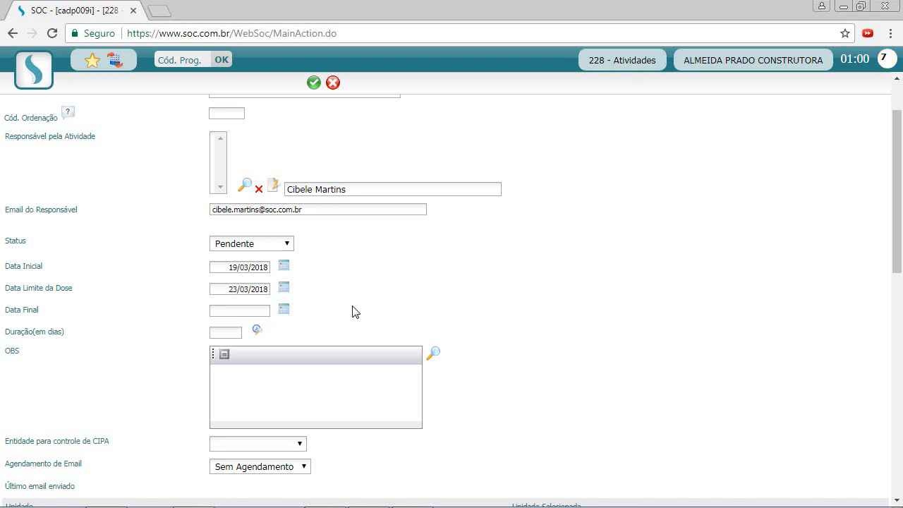
Set Agendamento de Email to Diariamente.
scroll(337, 310, "down", 1)
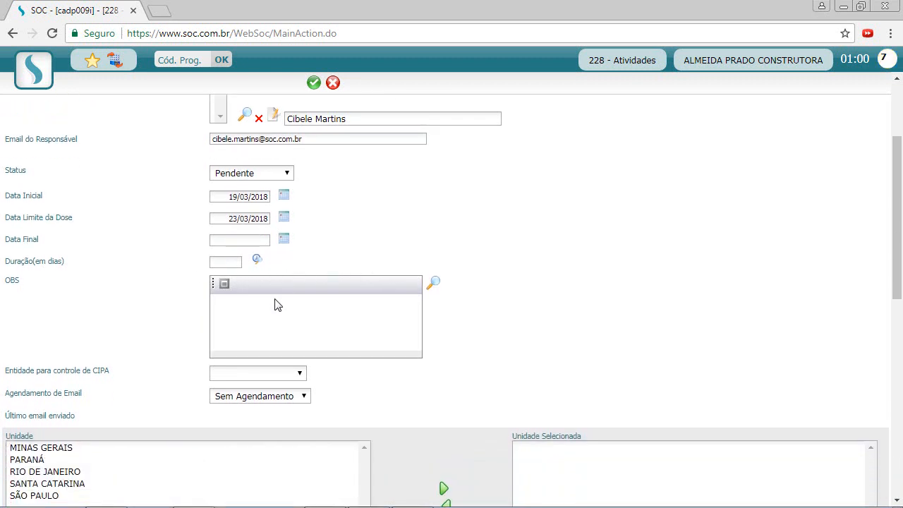
scroll(221, 221, "down", 1)
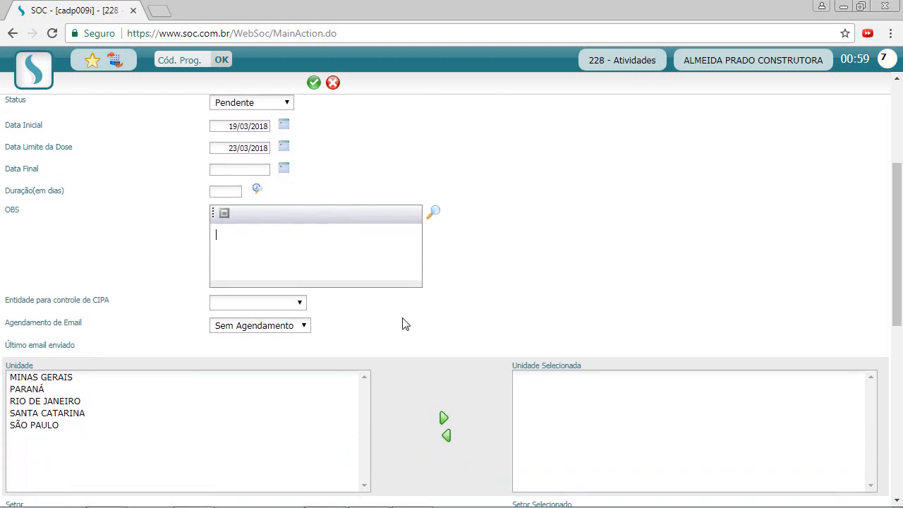
left_click(230, 330)
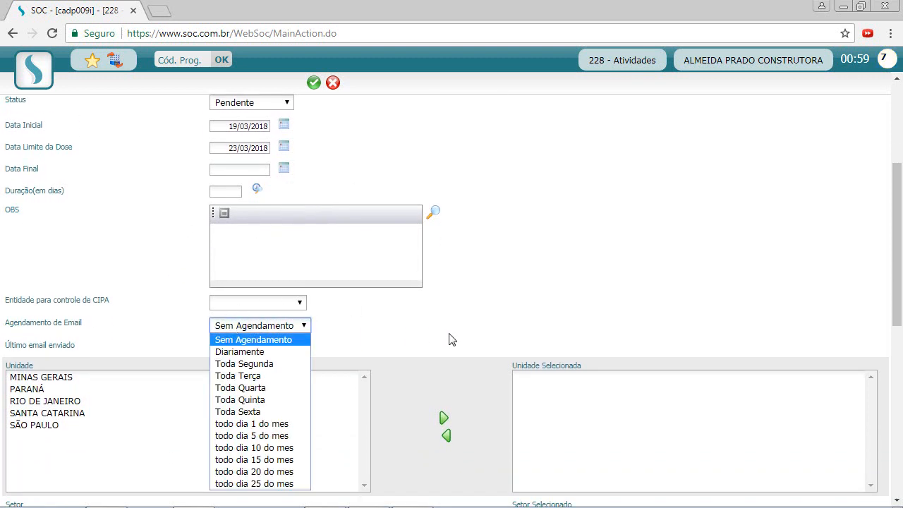
left_click(275, 351)
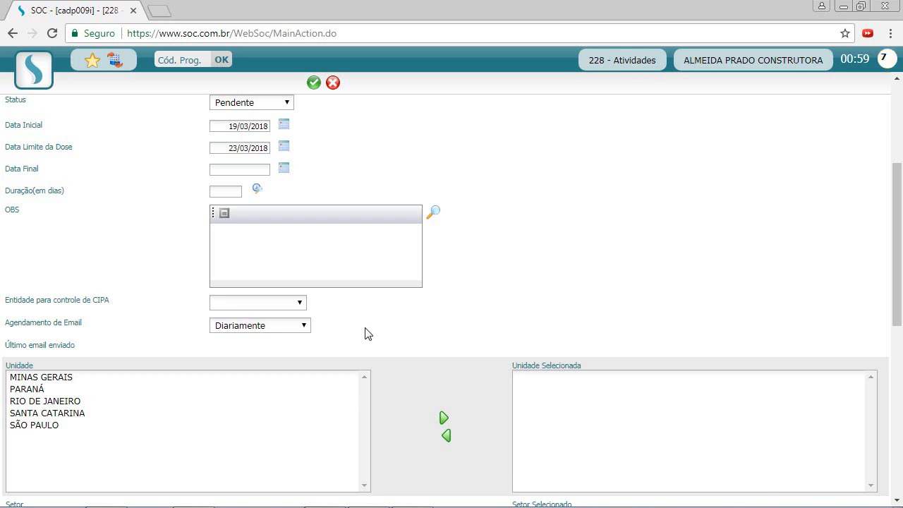
Add MINAS GERAIS and SÃO PAULO to the activity's units.
scroll(368, 333, "down", 1)
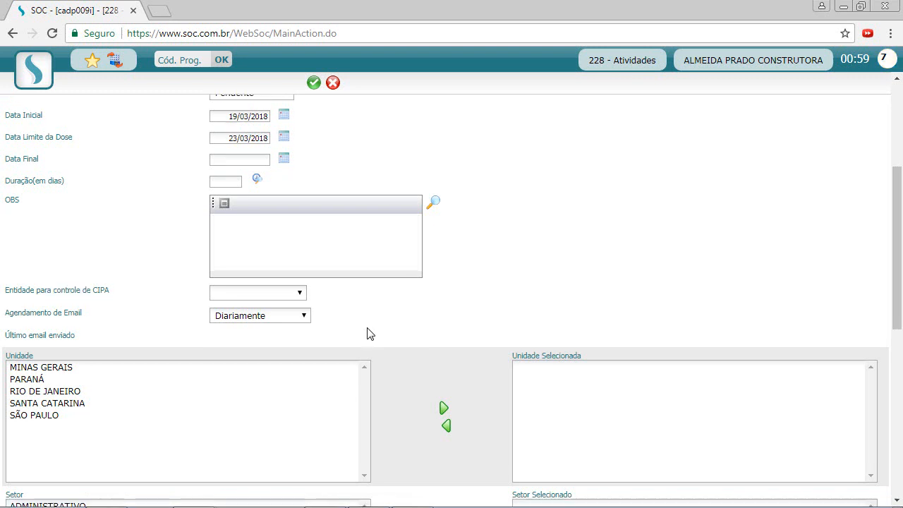
scroll(167, 254, "down", 1)
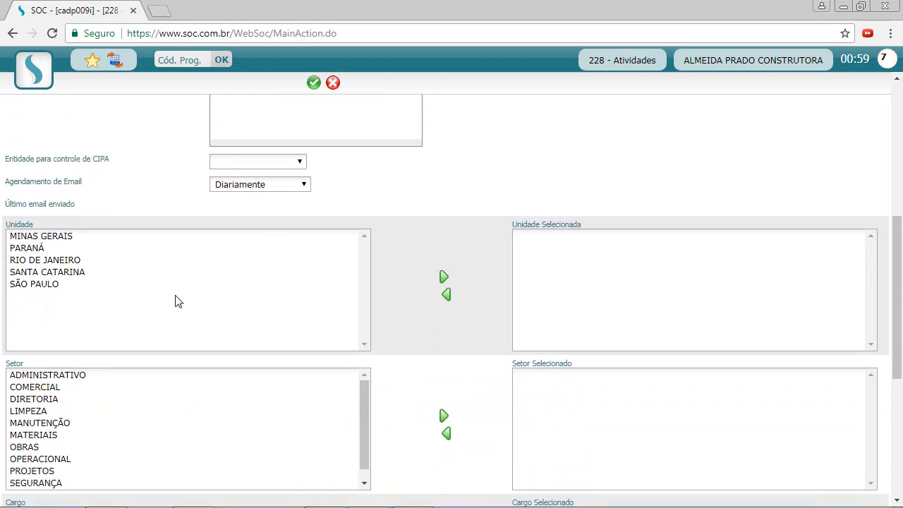
scroll(111, 275, "down", 1)
scroll(359, 305, "down", 1)
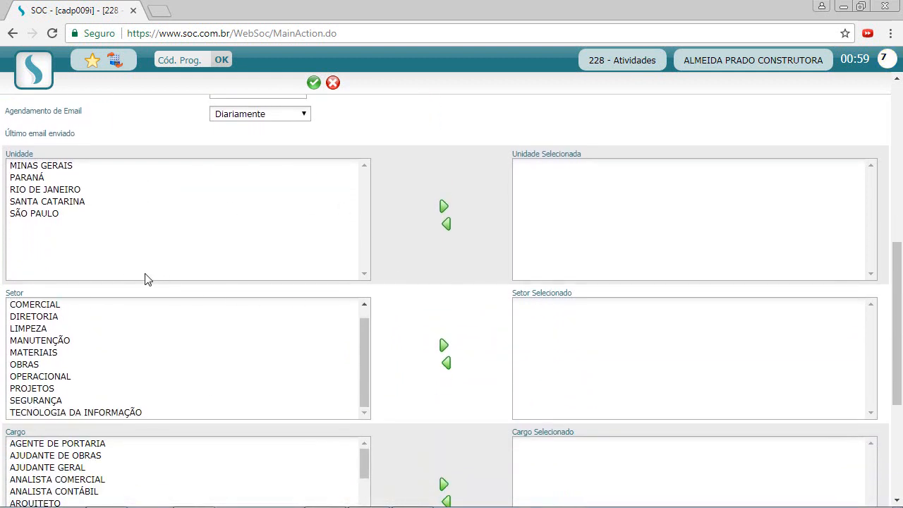
scroll(347, 282, "up", 2)
scroll(407, 333, "down", 2)
scroll(407, 333, "up", 1)
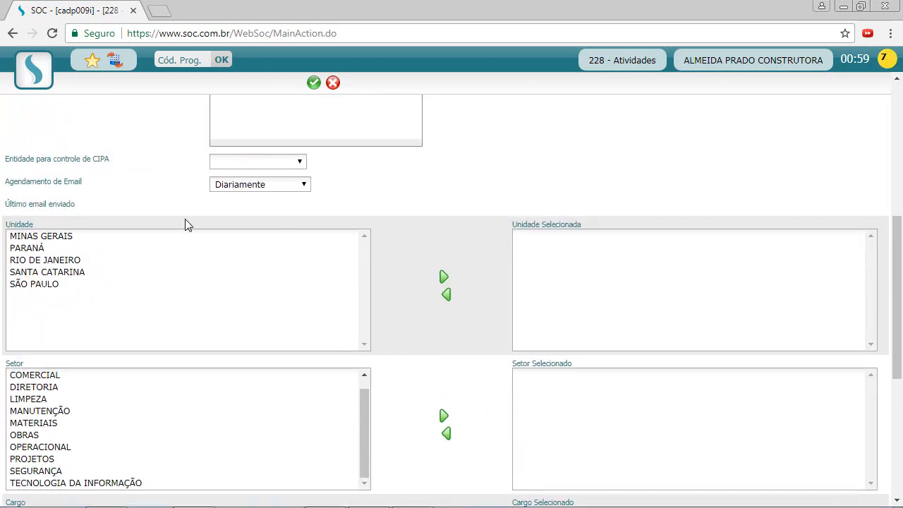
double_click(32, 238)
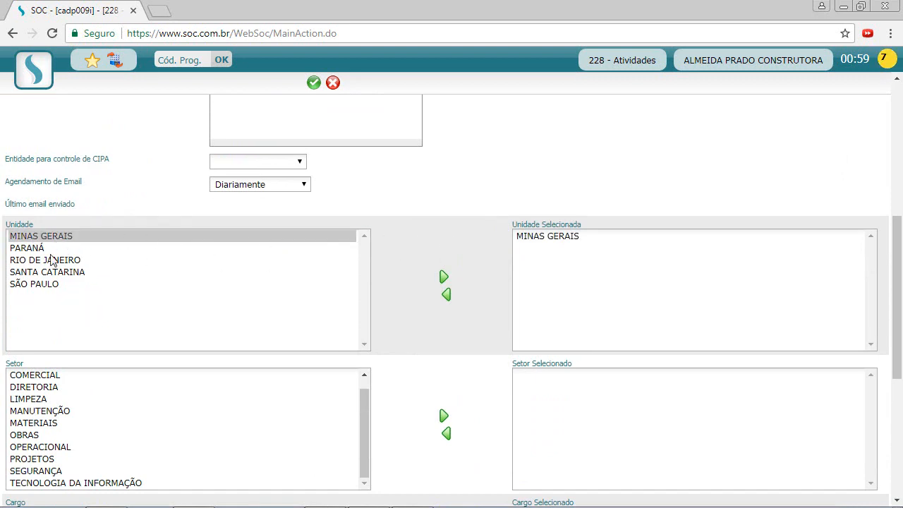
left_click(41, 285)
double_click(41, 285)
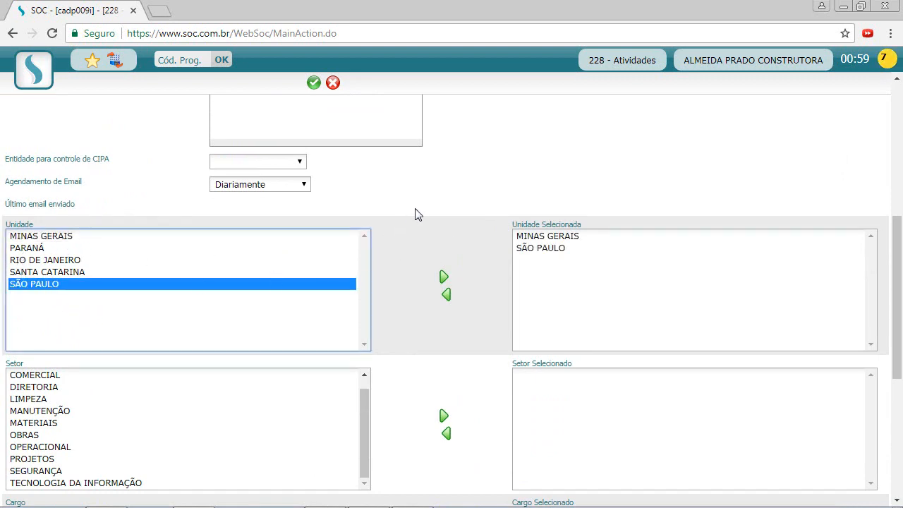
left_click(415, 218)
scroll(415, 254, "down", 4)
scroll(402, 291, "up", 2)
scroll(401, 298, "down", 2)
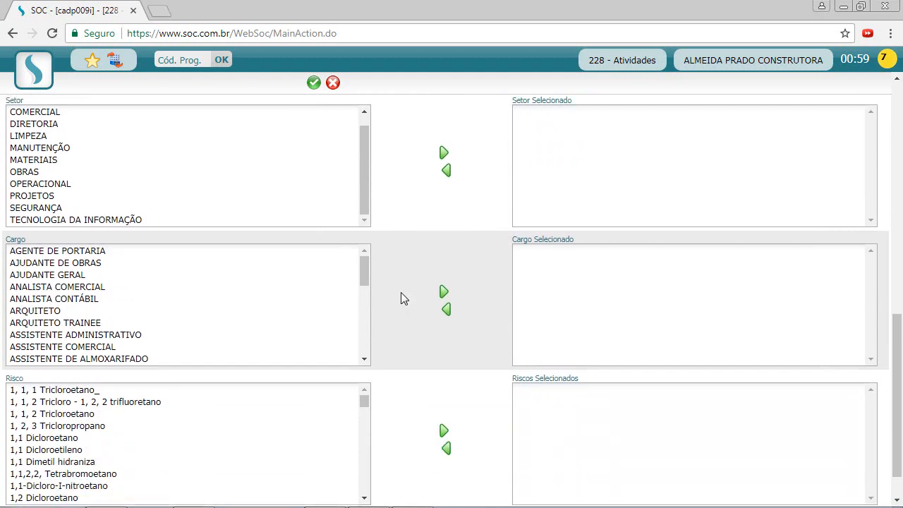
scroll(400, 296, "up", 7)
scroll(492, 309, "up", 3)
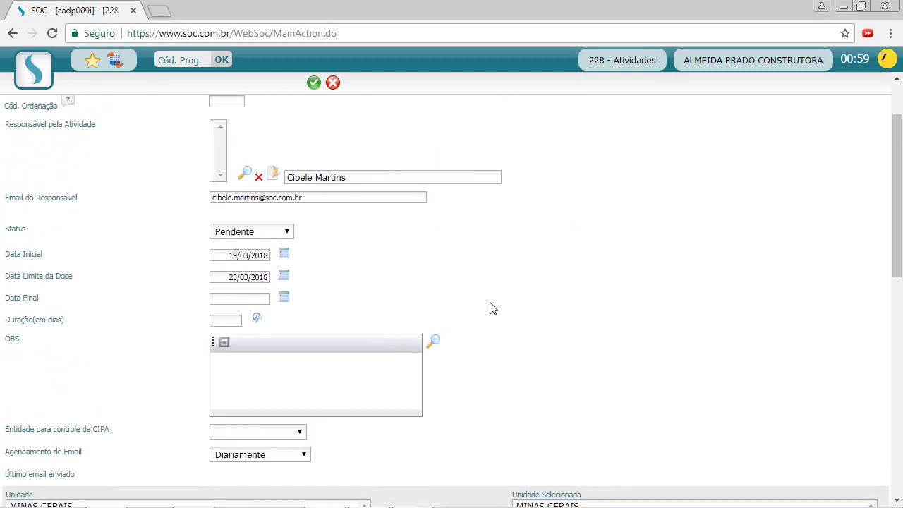
Save Campanha de Vacinação as activity code 2 and enable its e-mail sending.
left_click(313, 83)
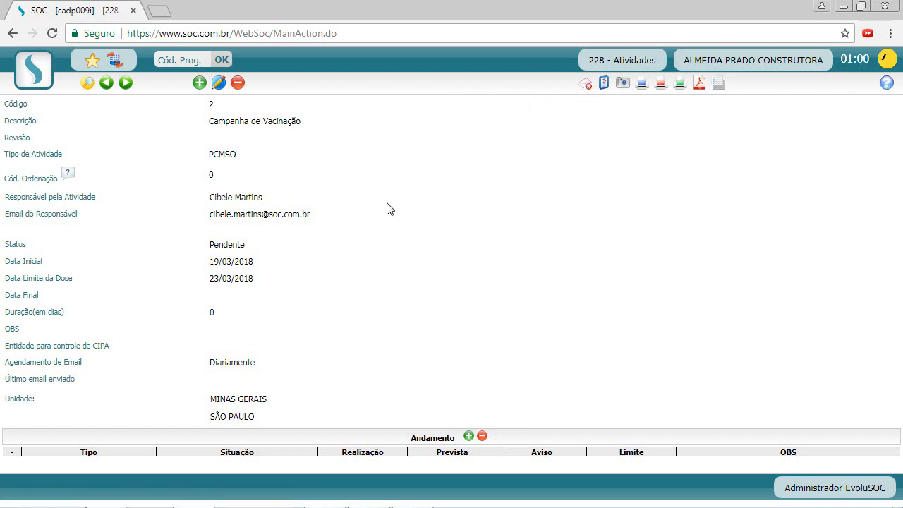
left_click(586, 84)
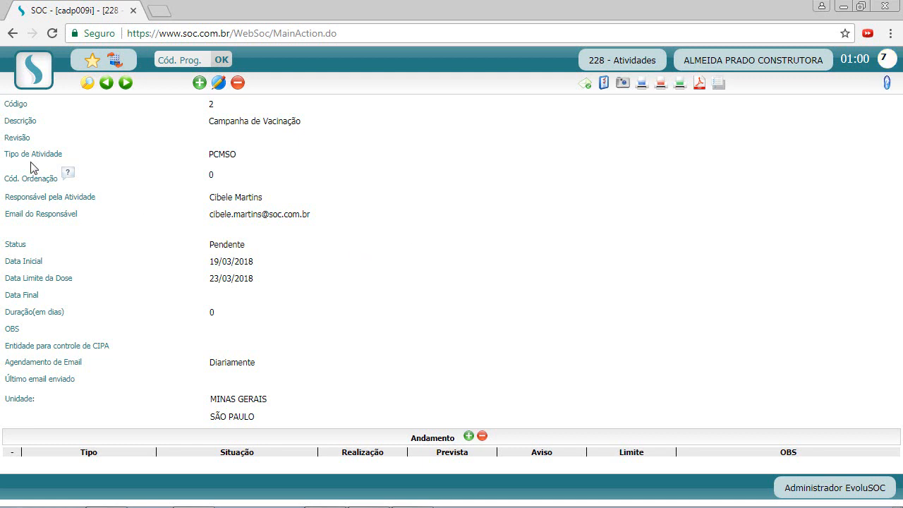
left_click(34, 71)
Open 272 - Laudos / Textos Padrões and list its five active templates, including PPRA.
mouse_move(51, 131)
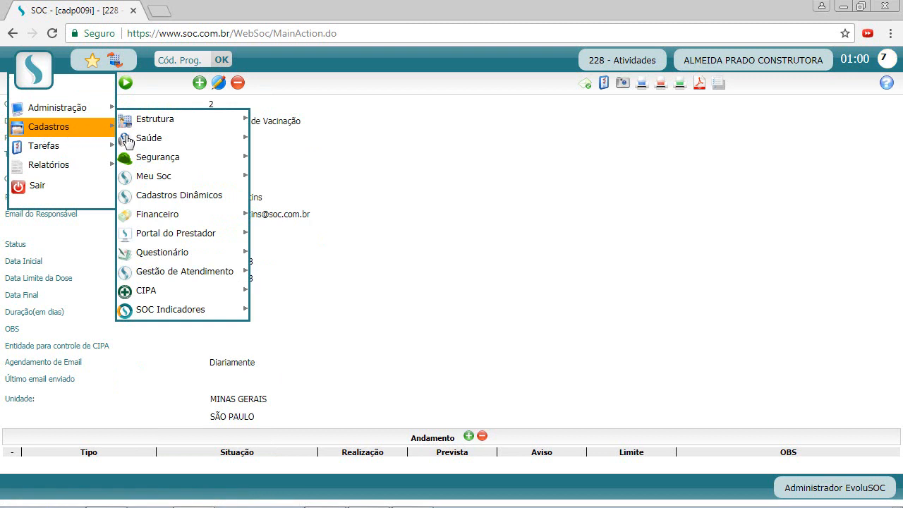
mouse_move(185, 177)
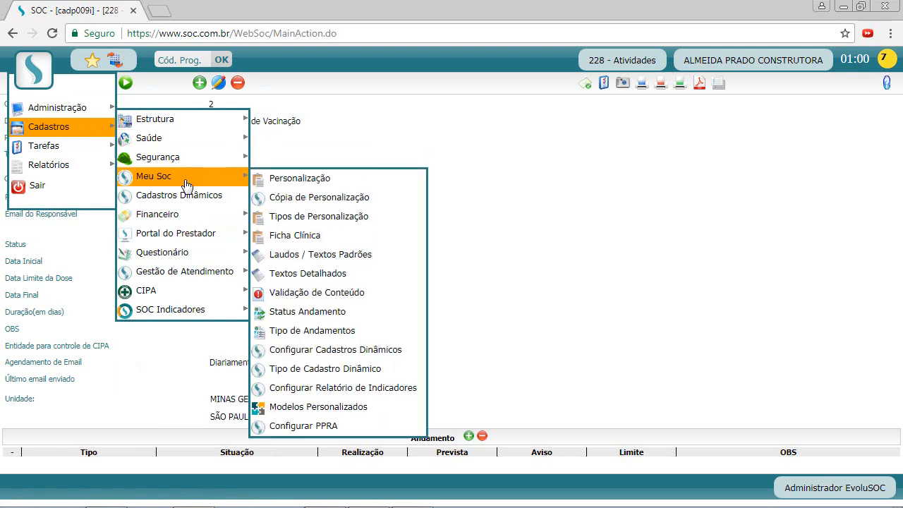
left_click(340, 261)
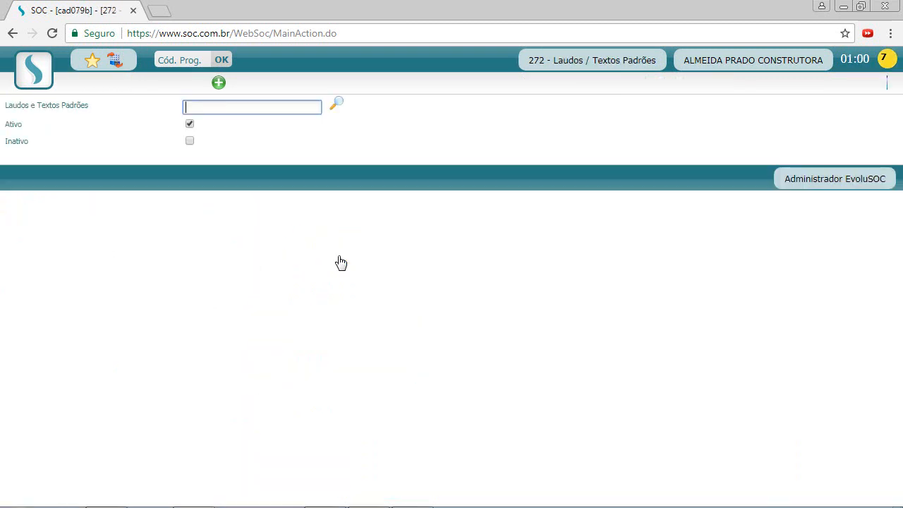
left_click(337, 106)
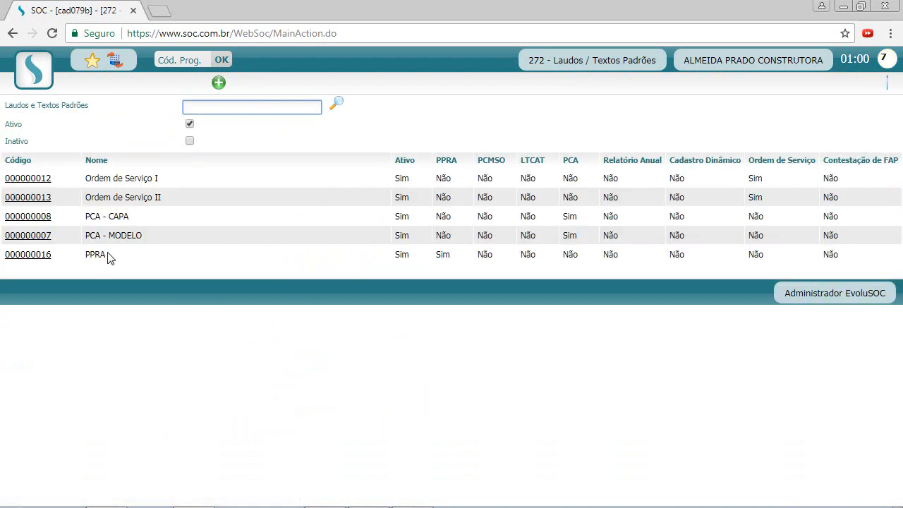
left_click_drag(109, 254, 88, 254)
left_click(166, 254)
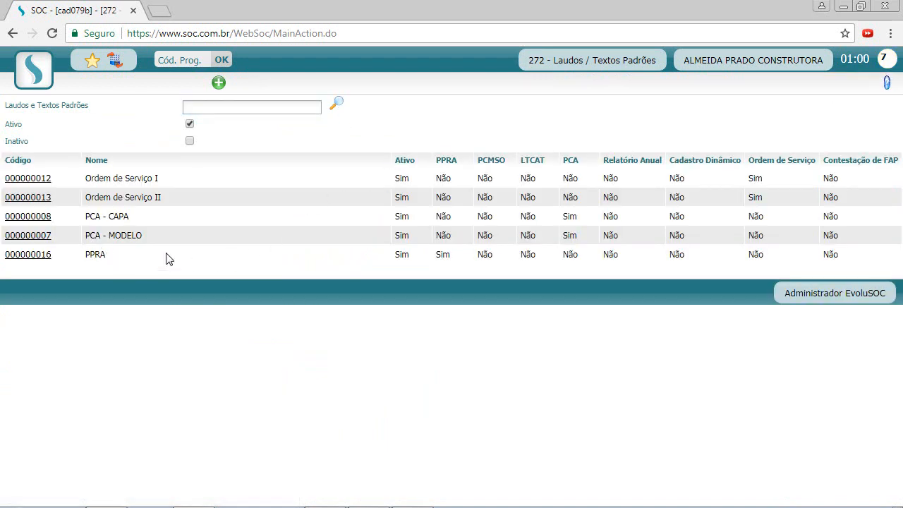
left_click(219, 82)
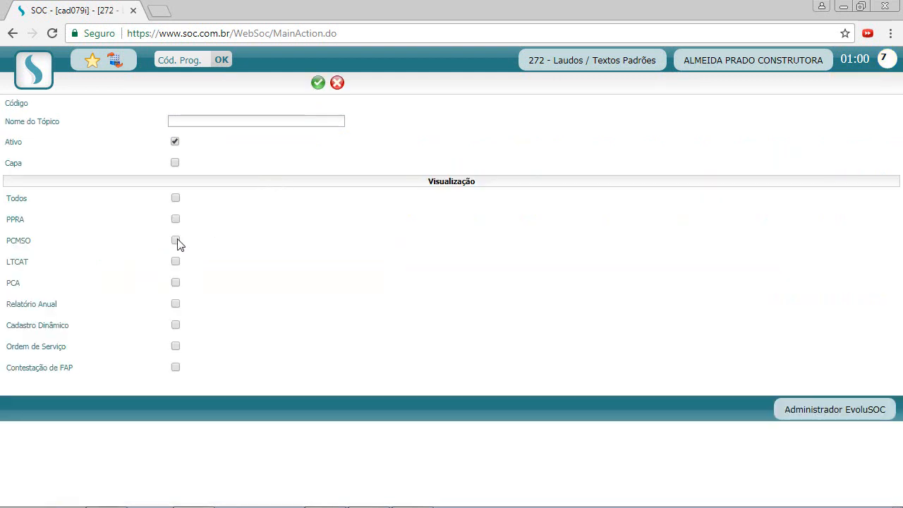
Create a standard-text topic named PCMSO, shown only for PCMSO, and save it as code 17.
left_click(175, 241)
left_click(246, 121)
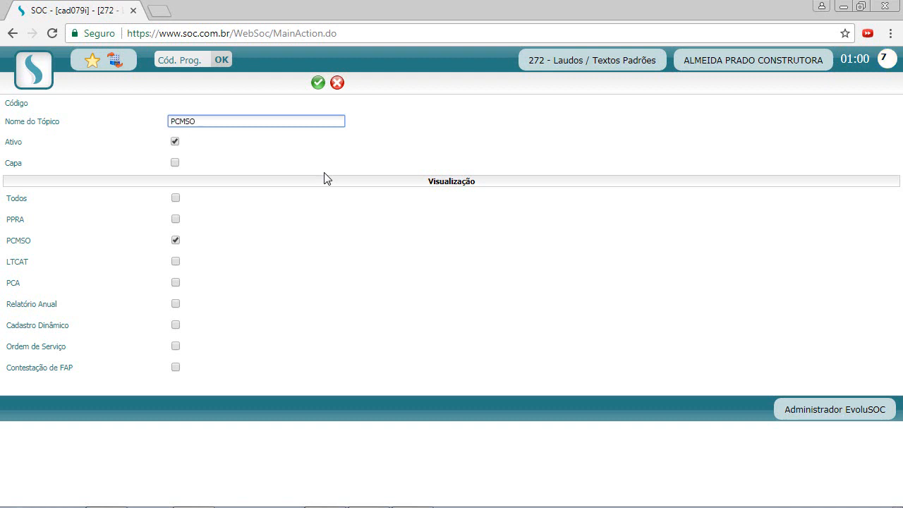
left_click(388, 146)
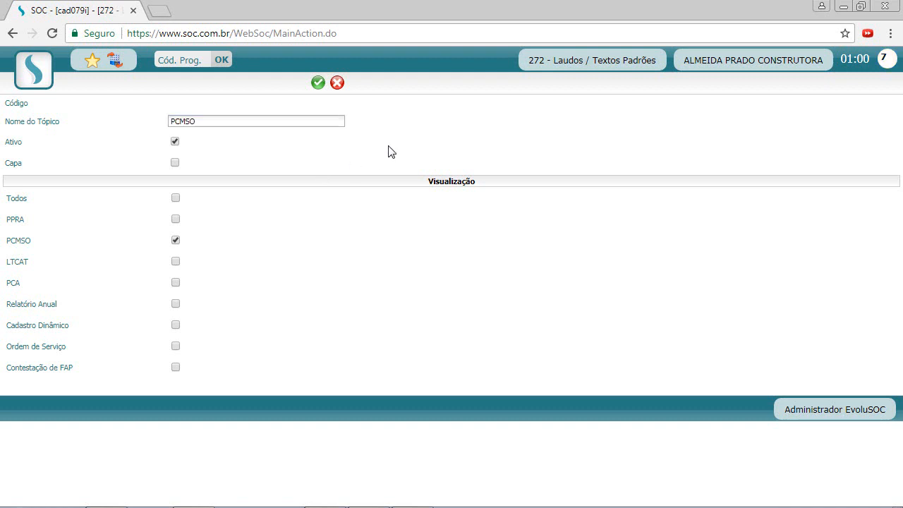
left_click(318, 82)
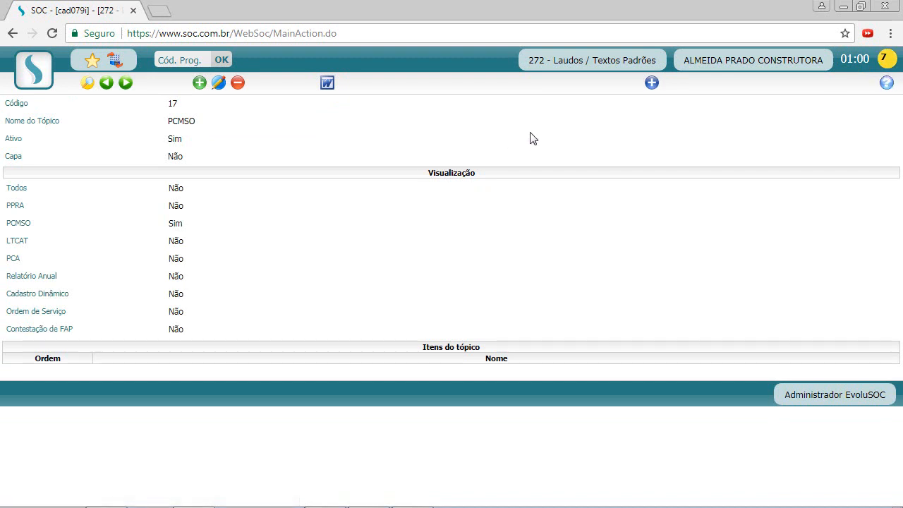
Add the item APRESENTAÇÃO to the PCMSO topic at order 10 and begin its description.
left_click(652, 84)
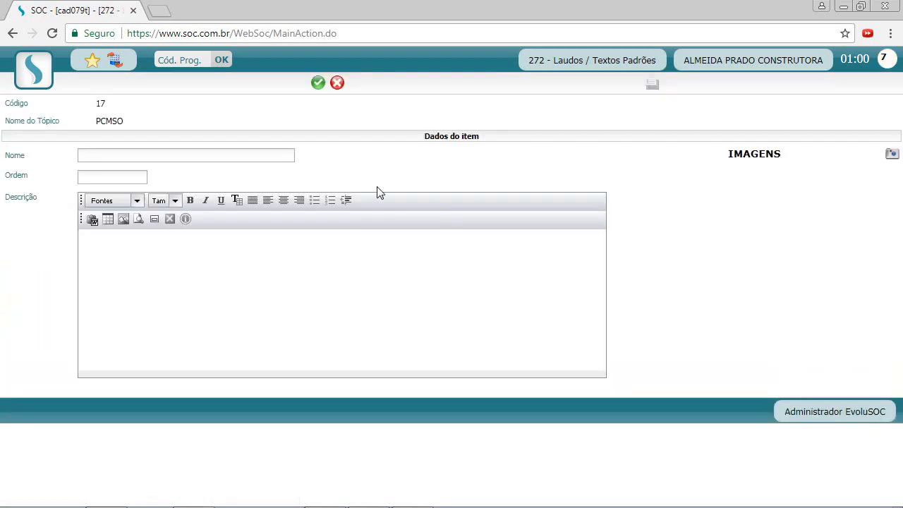
left_click(267, 156)
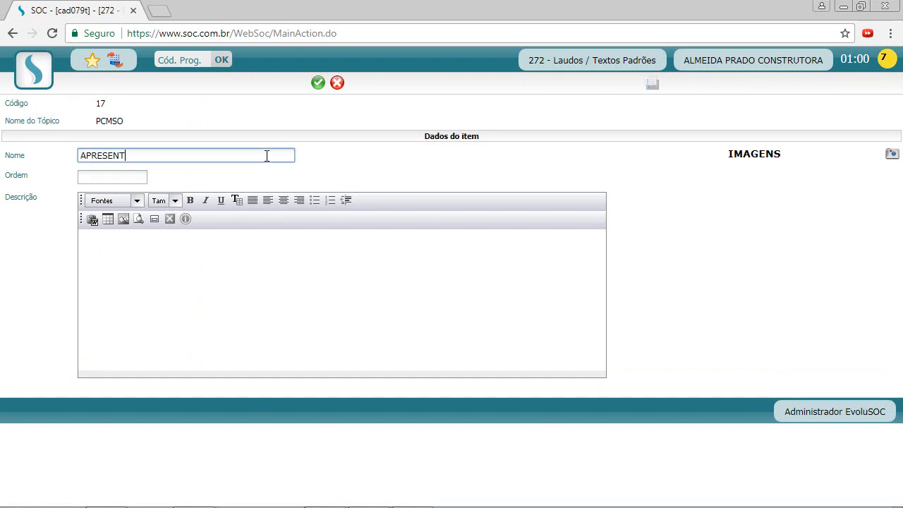
left_click(98, 180)
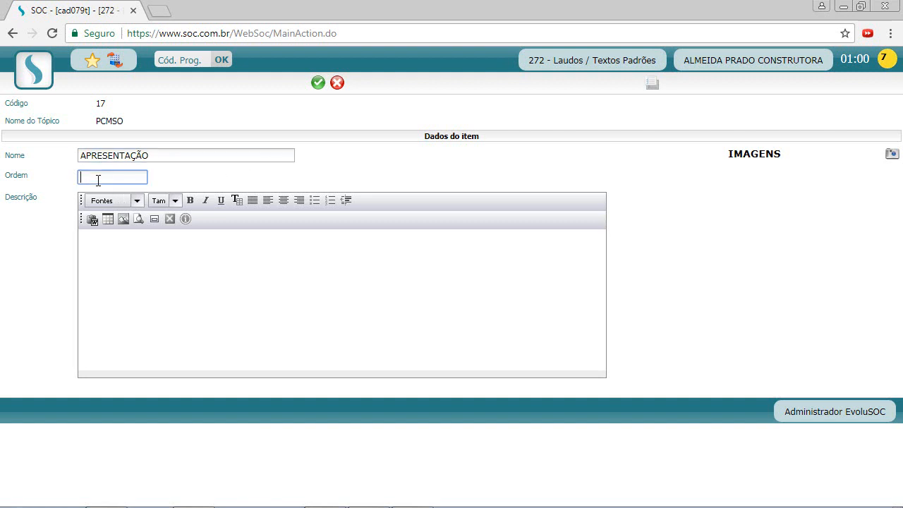
left_click(275, 268)
type("O presne")
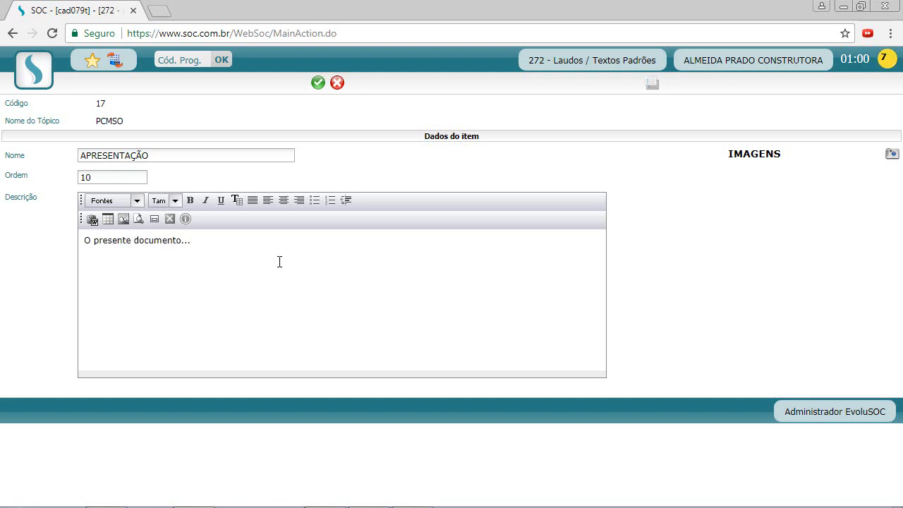
Save the APRESENTAÇÃO item, acknowledge the font notice, and return to the SOC home screen.
left_click(279, 261)
left_click(318, 83)
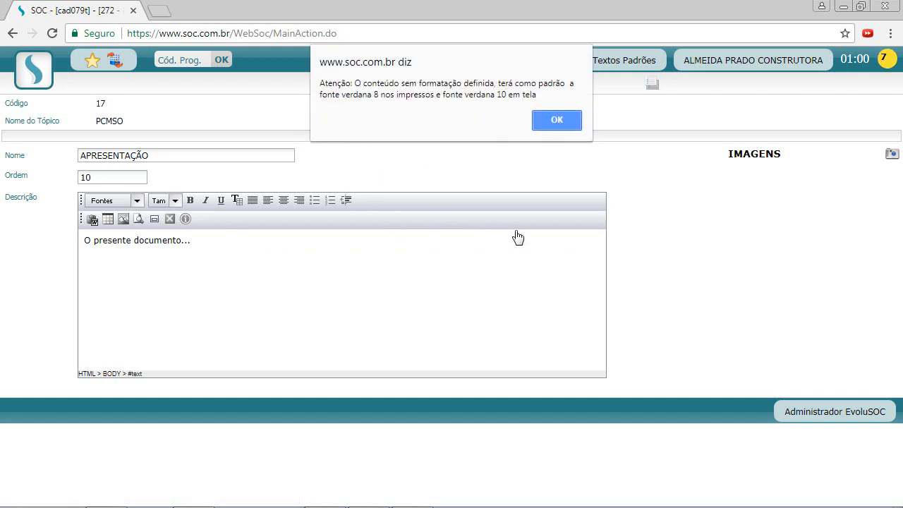
left_click(555, 120)
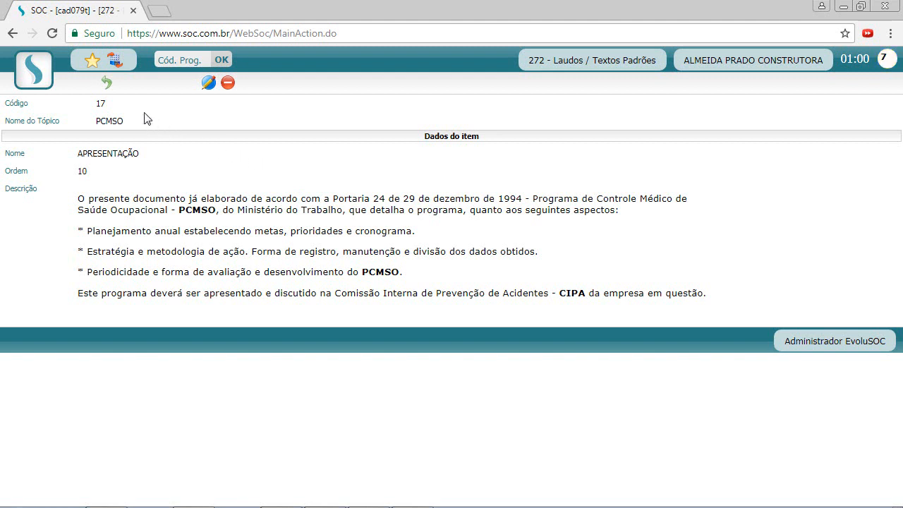
left_click(107, 82)
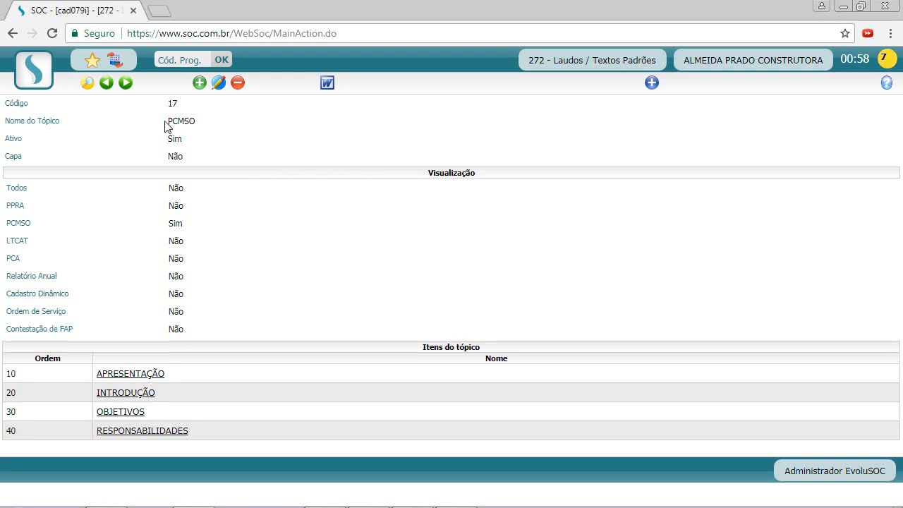
left_click(115, 61)
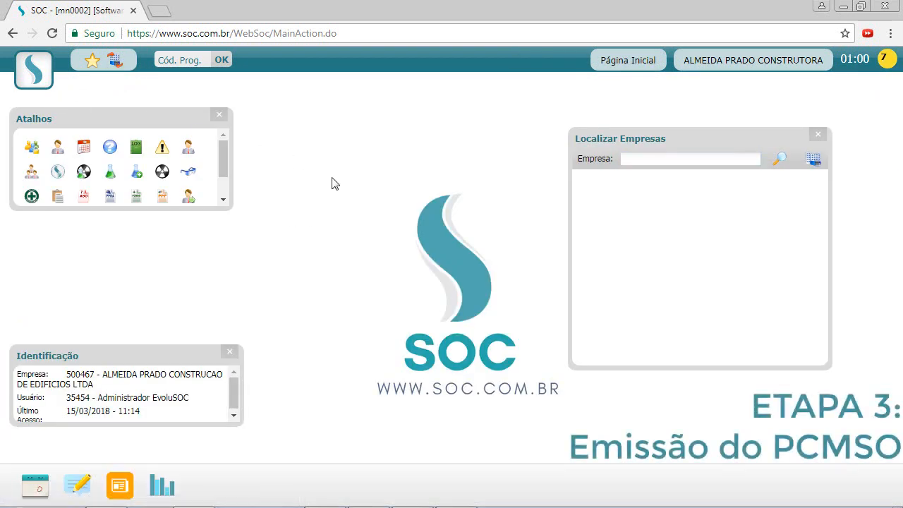
Open the PCMSO report options through Relatórios > Legais > PCMSO.
left_click(38, 73)
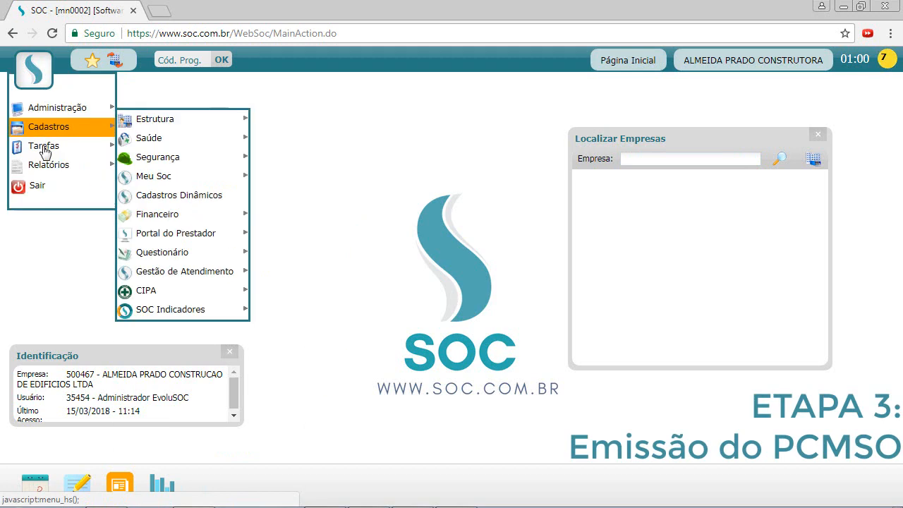
mouse_move(41, 166)
mouse_move(175, 165)
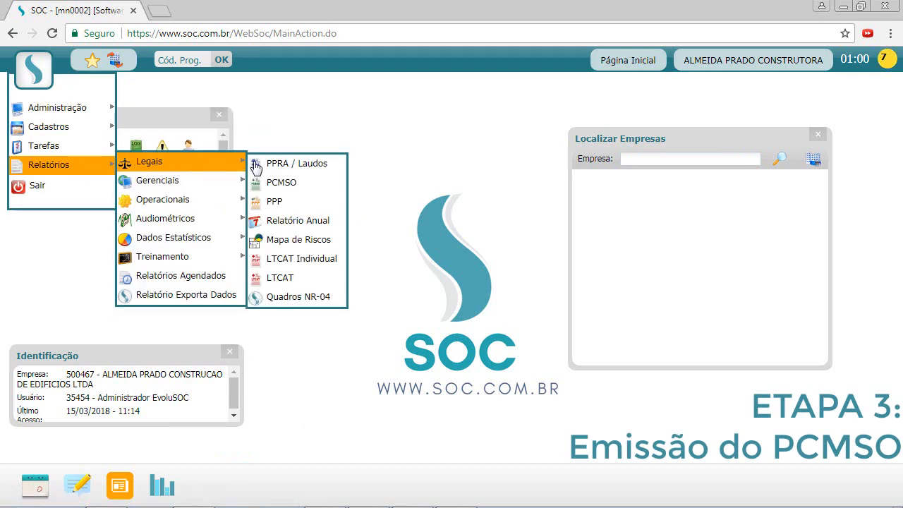
left_click(302, 183)
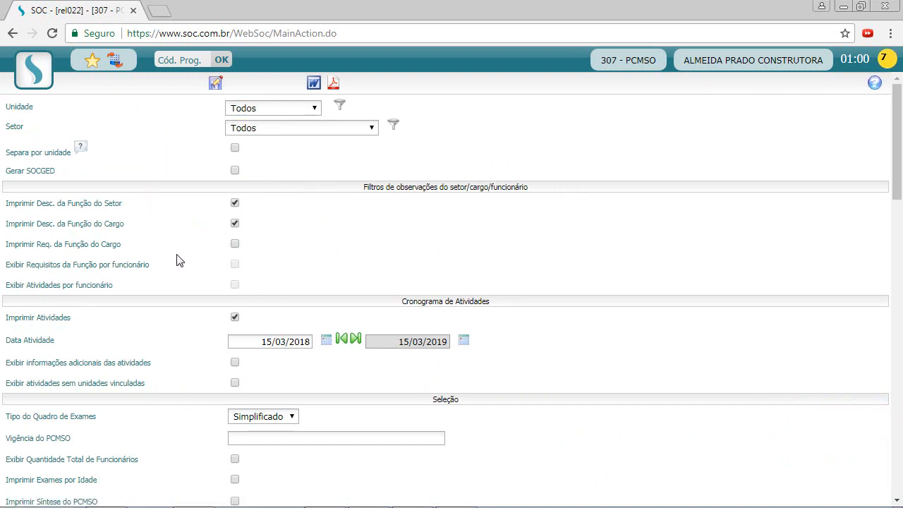
Review the report options form, highlighting the sector job description option and activity schedule heading.
scroll(534, 232, "down", 8)
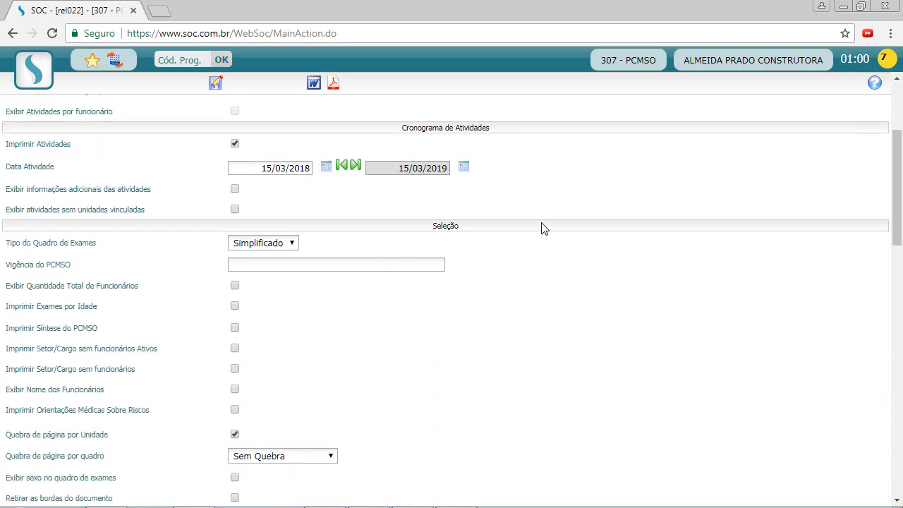
scroll(611, 220, "down", 6)
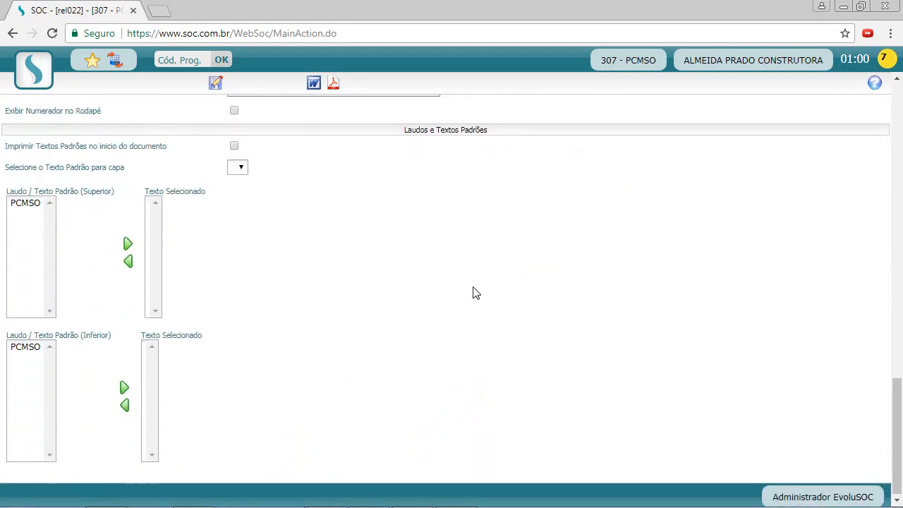
scroll(474, 292, "up", 10)
scroll(490, 295, "up", 3)
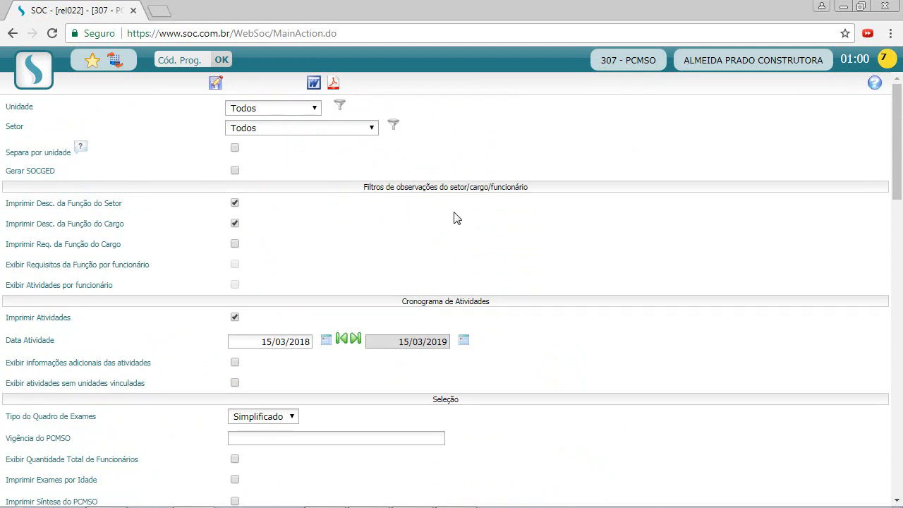
scroll(387, 225, "down", 1)
scroll(544, 251, "up", 1)
scroll(451, 282, "down", 1)
scroll(494, 282, "up", 1)
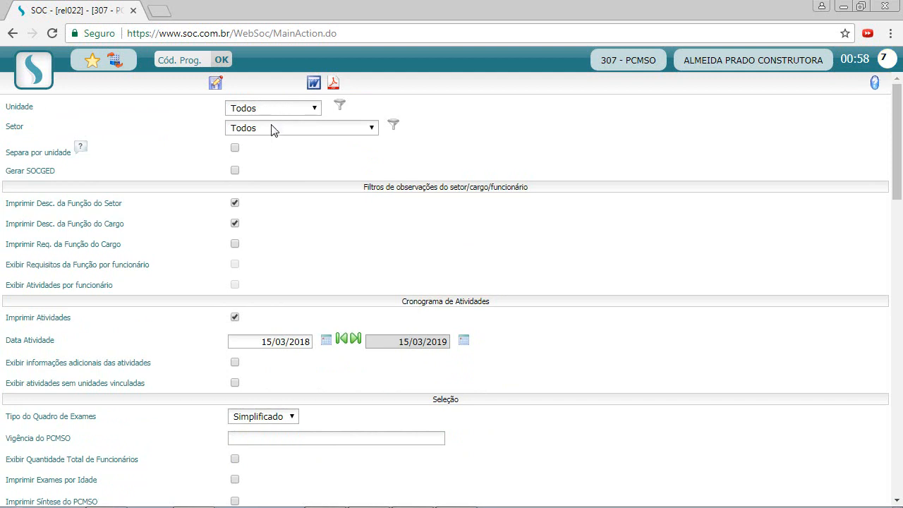
scroll(325, 185, "down", 1)
scroll(349, 193, "up", 1)
scroll(321, 212, "down", 1)
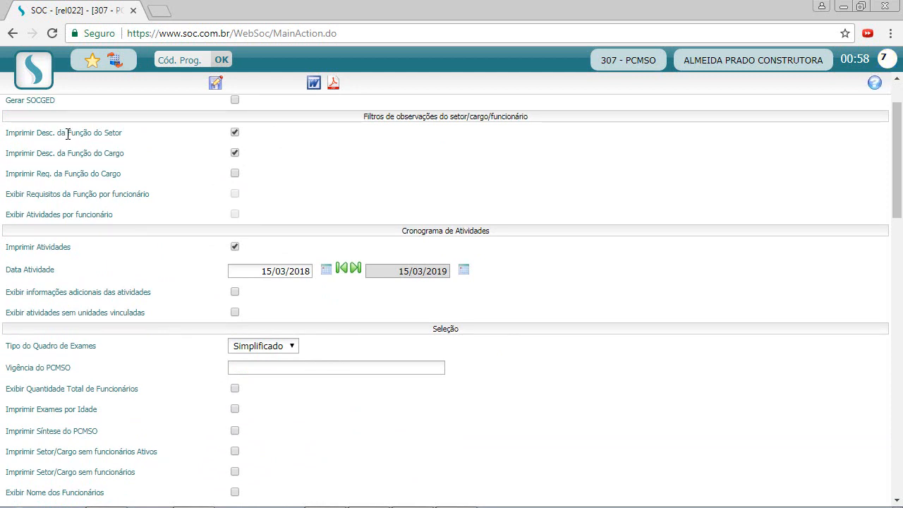
left_click_drag(67, 134, 151, 141)
left_click(155, 143)
scroll(304, 172, "down", 1)
scroll(369, 183, "up", 1)
left_click_drag(401, 235, 458, 227)
left_click(456, 229)
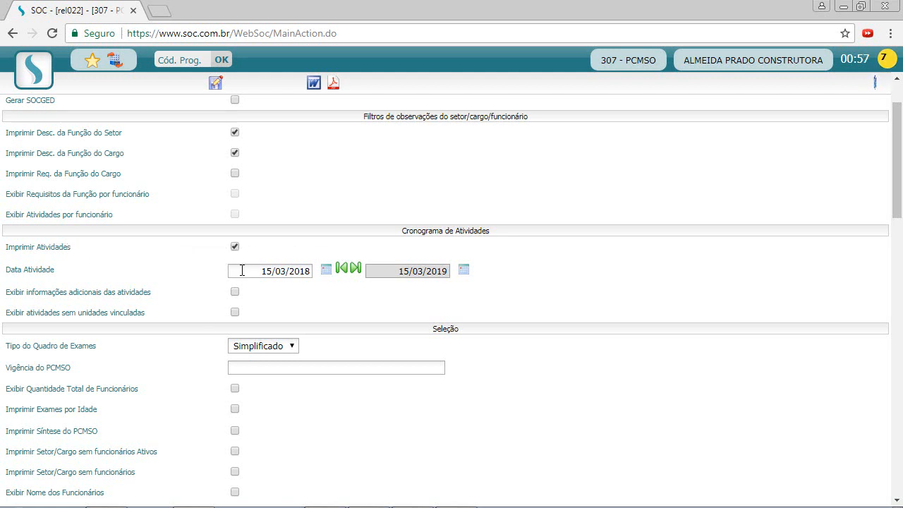
Set activity start to 01/01/2018, include activity info, and set validity 01/04/2018 a 01/04/2019.
left_click_drag(258, 274, 321, 275)
type("01012018")
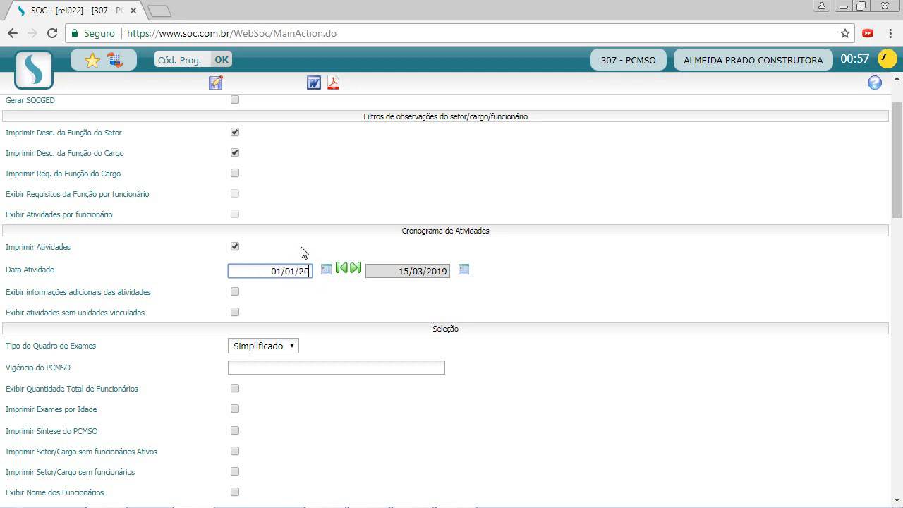
key("Tab")
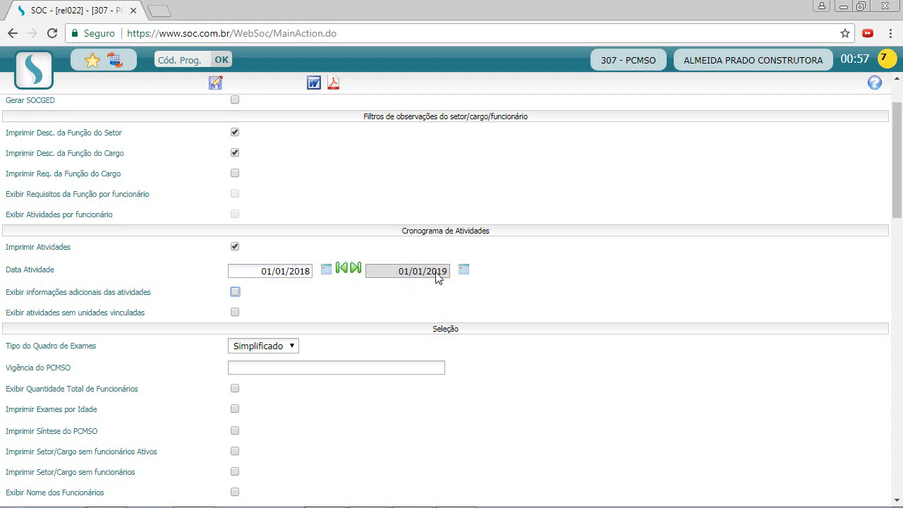
left_click(361, 294)
scroll(360, 290, "down", 1)
scroll(362, 292, "down", 1)
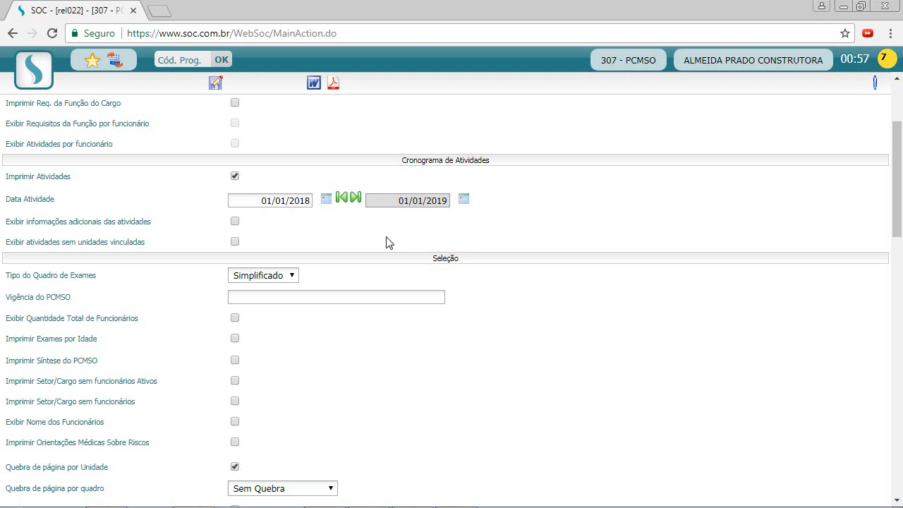
left_click(235, 222)
scroll(328, 239, "down", 1)
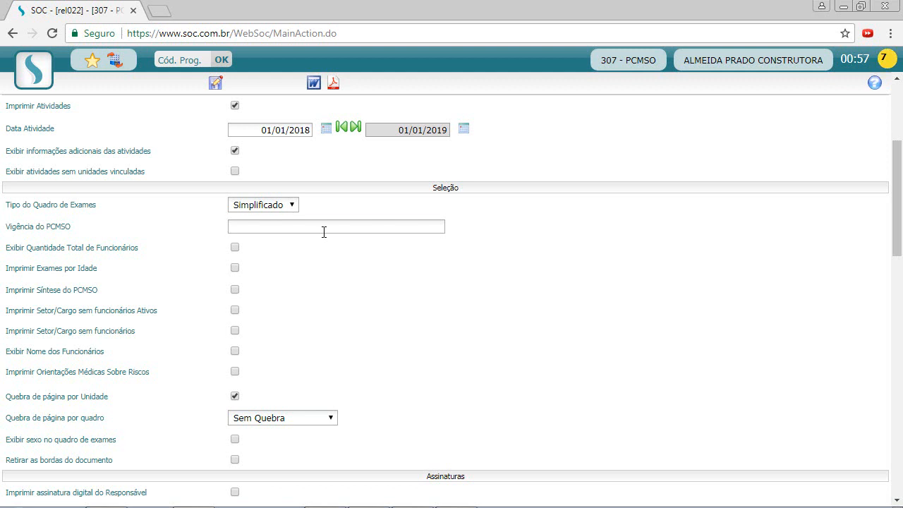
left_click(324, 227)
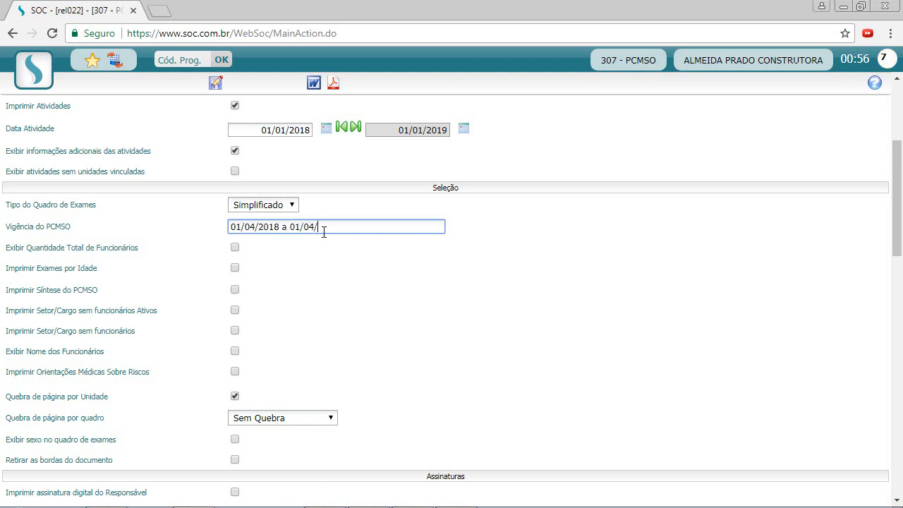
left_click(310, 273)
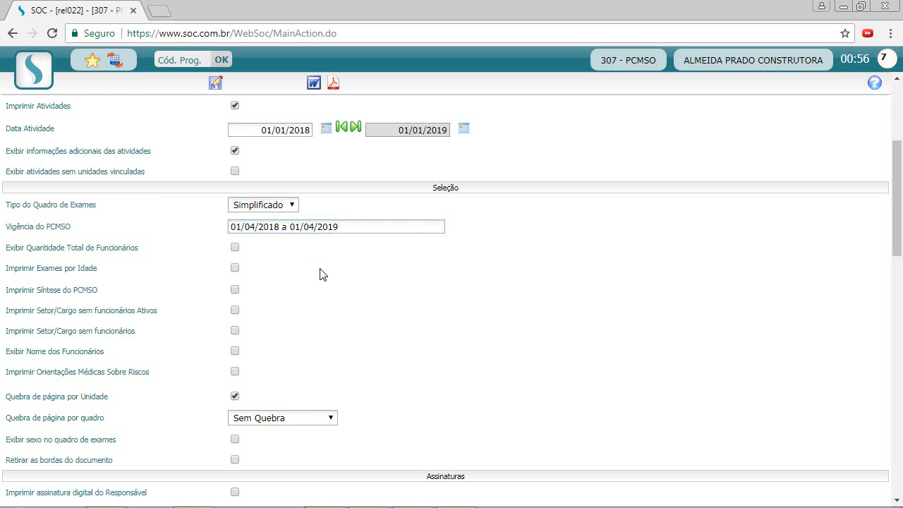
Enable the PCMSO summary, medical risk guidance, sex column in exams, and the digital signature.
scroll(322, 274, "down", 1)
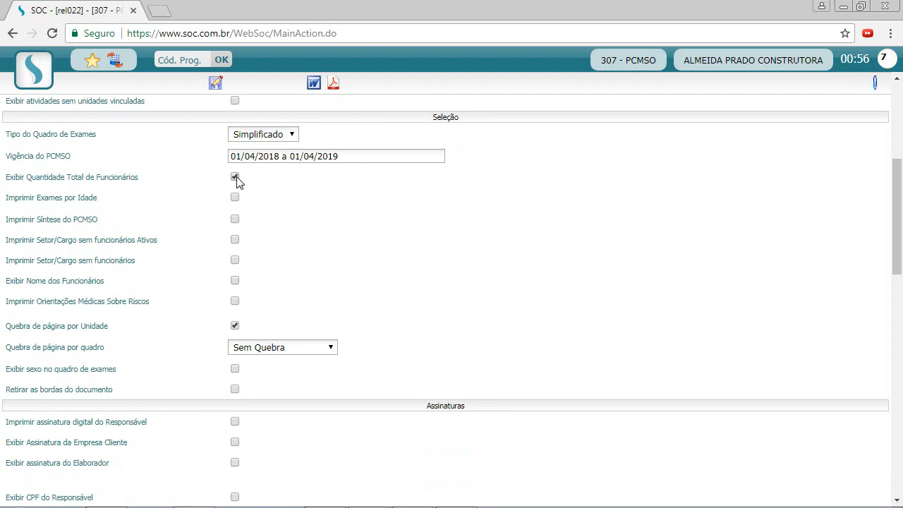
left_click(236, 222)
scroll(339, 251, "down", 1)
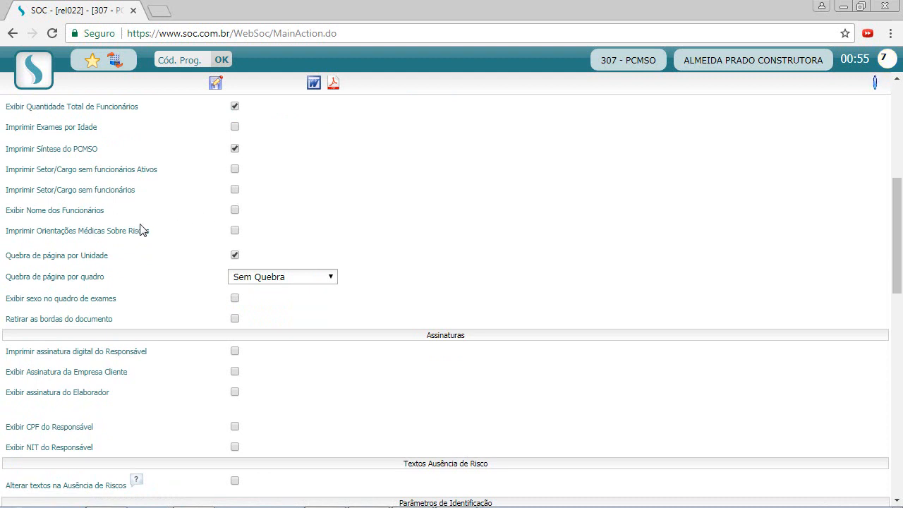
left_click(234, 231)
scroll(161, 252, "down", 2)
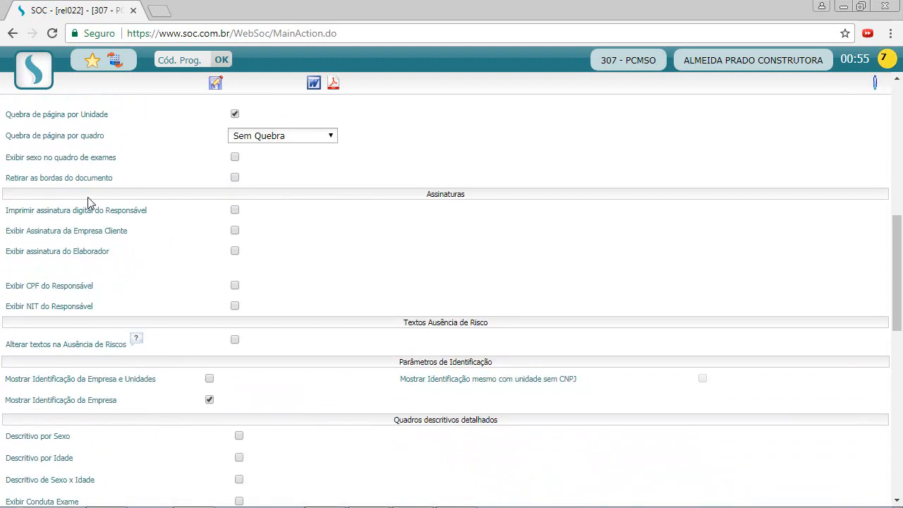
scroll(106, 211, "up", 1)
left_click(235, 228)
scroll(198, 249, "down", 1)
left_click(235, 210)
Show the client company's and elaborator's signatures and enter the elaborator's name.
left_click(235, 230)
left_click(235, 250)
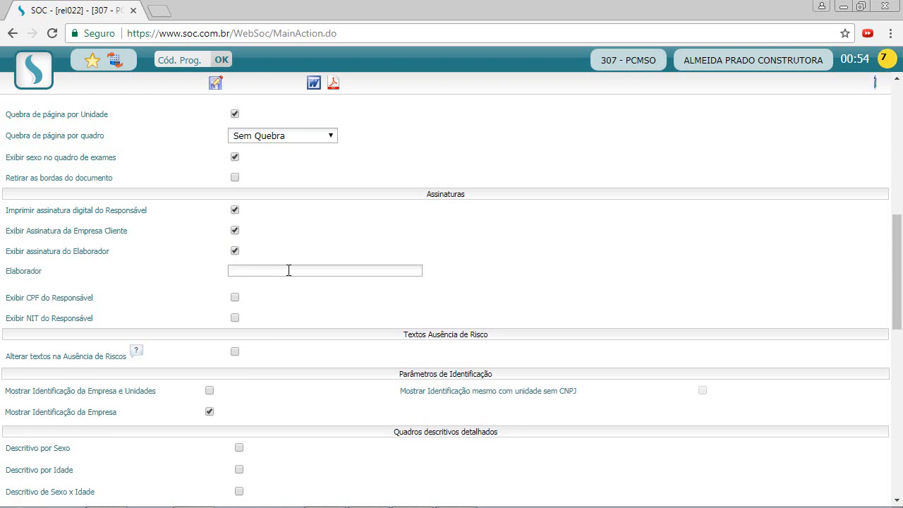
left_click(268, 267)
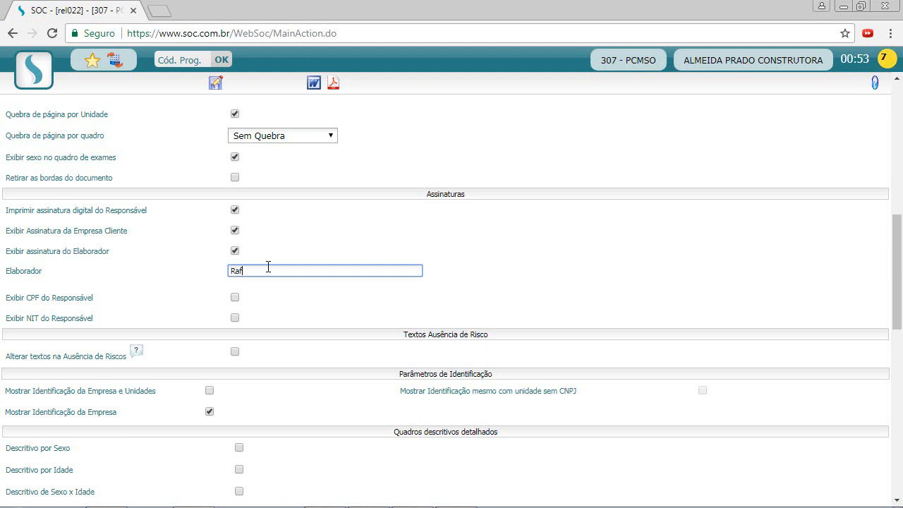
left_click(289, 308)
Turn on 'Alterar textos na Ausência de Riscos' for custom absence-of-risk texts.
scroll(310, 303, "down", 1)
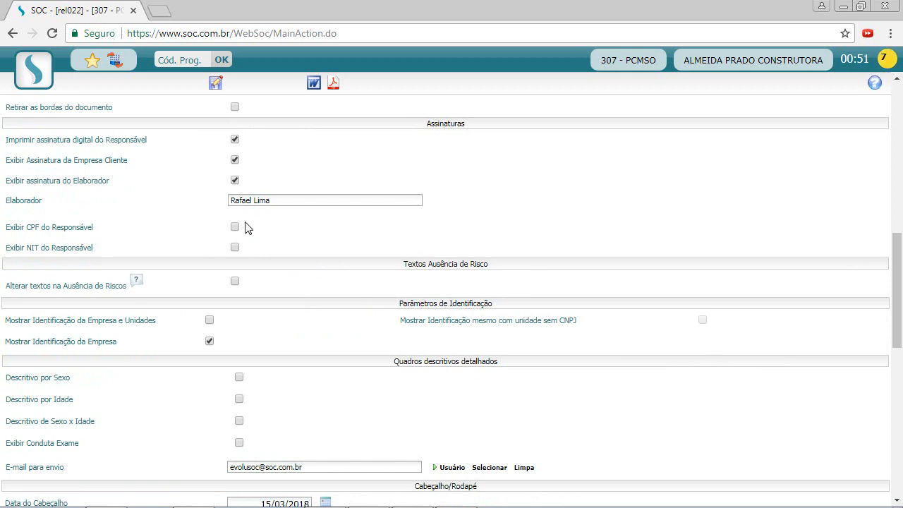
left_click_drag(46, 285, 110, 286)
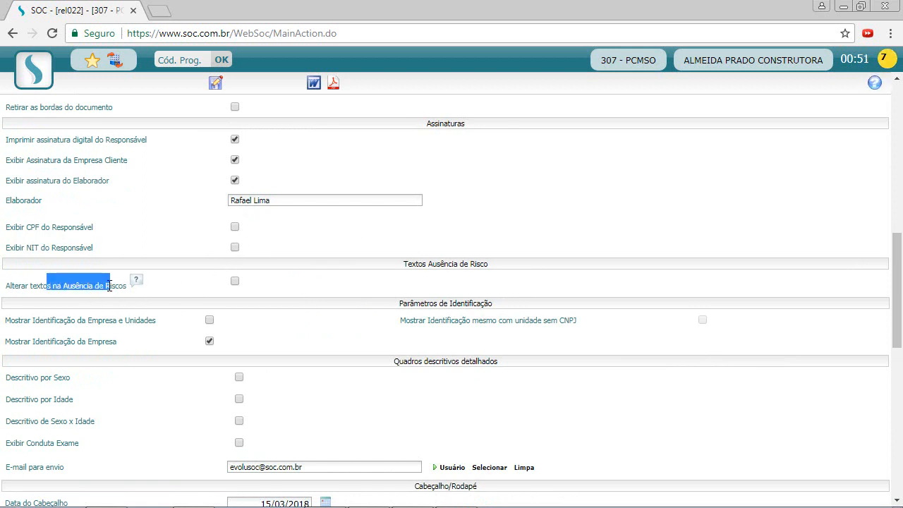
left_click(120, 285)
left_click(235, 281)
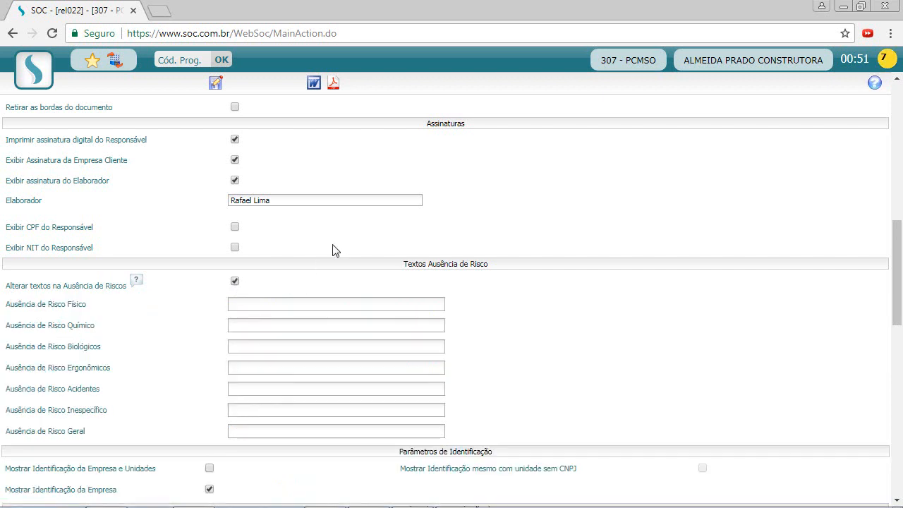
scroll(335, 250, "down", 1)
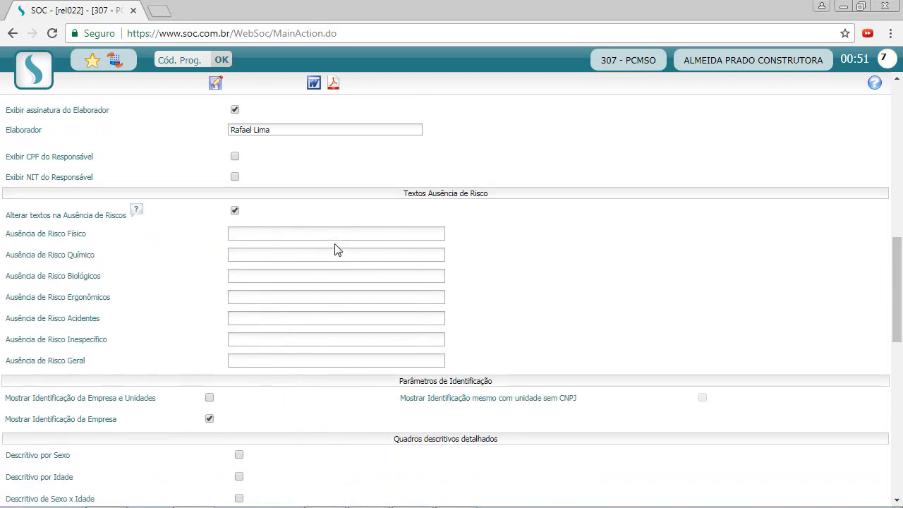
Enter 'Ausência de exposição a riscos físicos.' in the Risco Físico field.
left_click(281, 234)
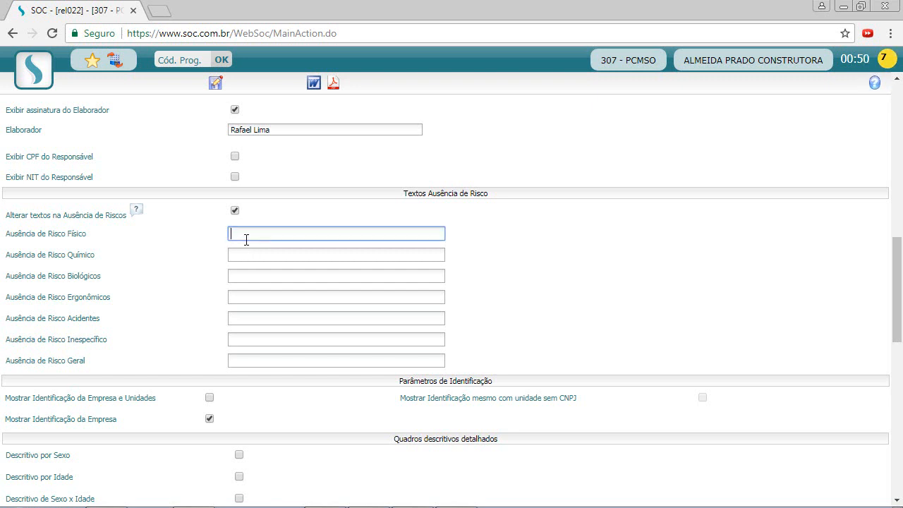
type("Ausência de exposição a riscos físicos.")
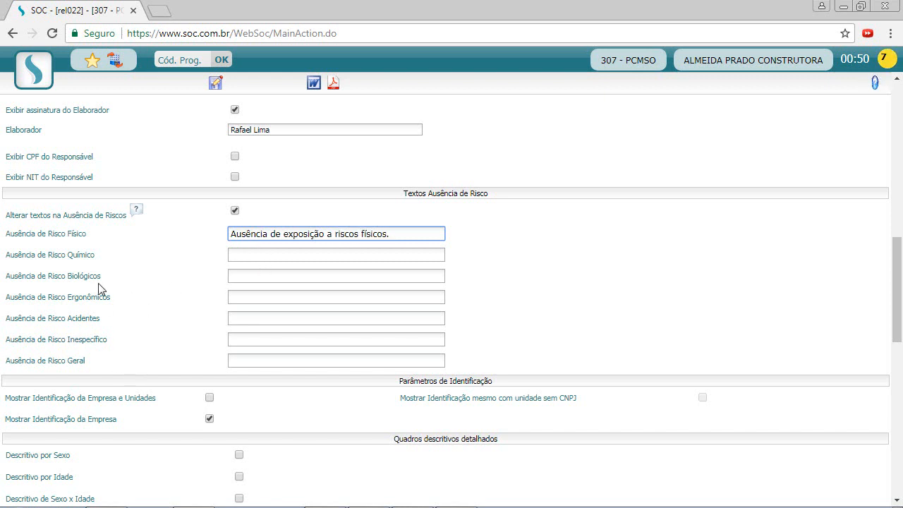
left_click(76, 366)
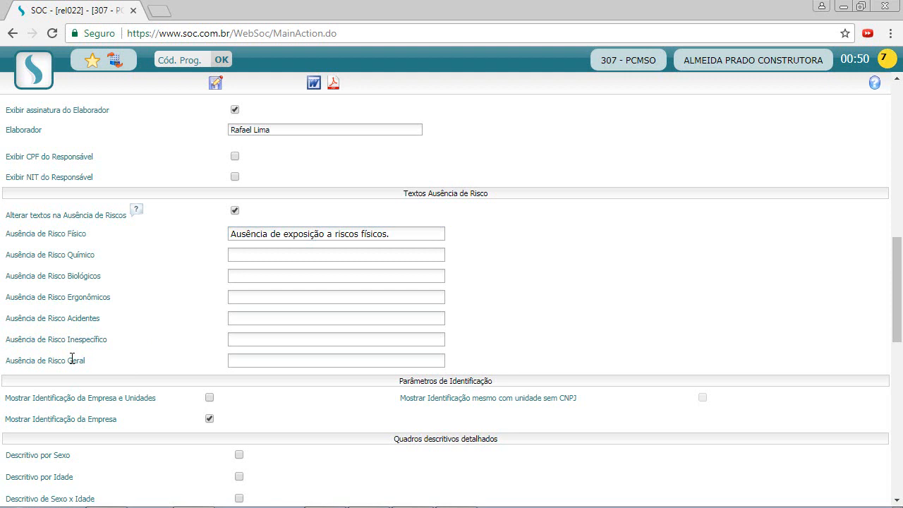
Enter 'Não foi identificada exposição a agentes nocivos.' in the Risco Geral field.
left_click(247, 359)
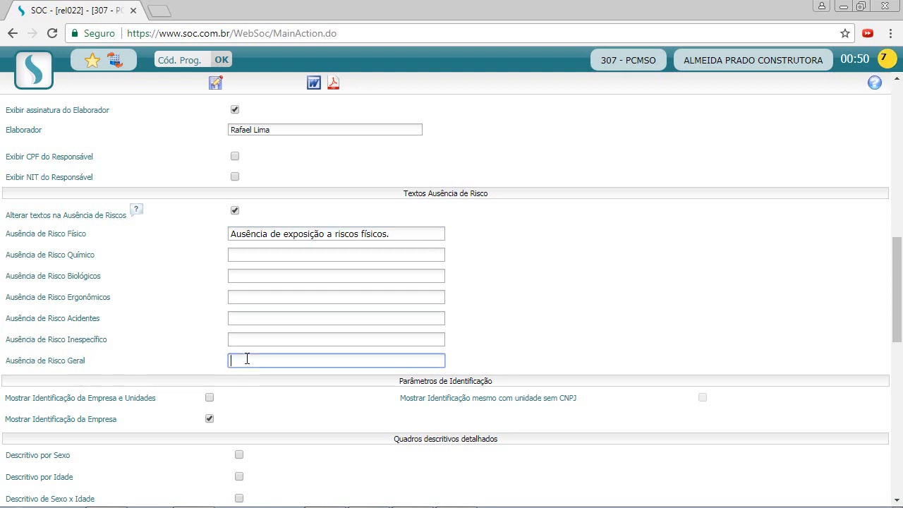
type("Não foi iden")
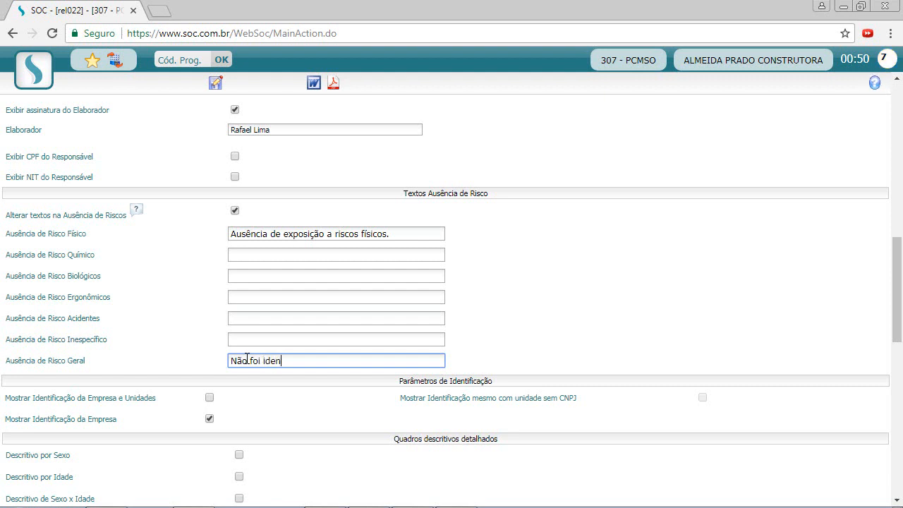
type("tificada exposi")
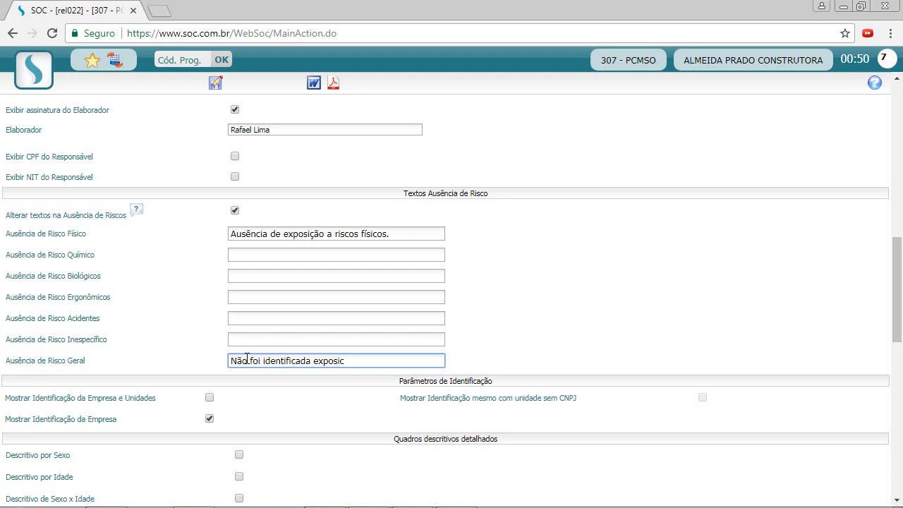
type("c")
key("BackSpace")
type("ção a afge")
key("BackSpace")
key("BackSpace")
key("BackSpace")
type("gentes no")
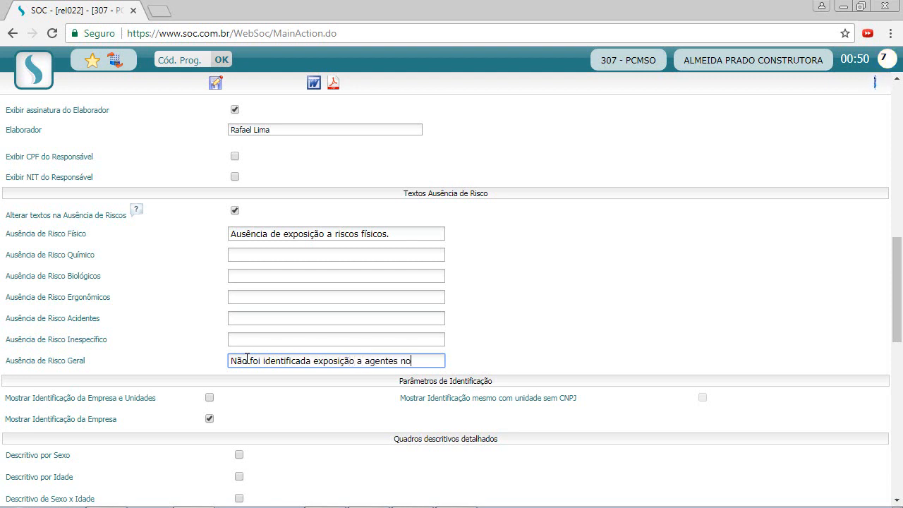
type("civos.")
left_click(296, 318)
left_click(291, 340)
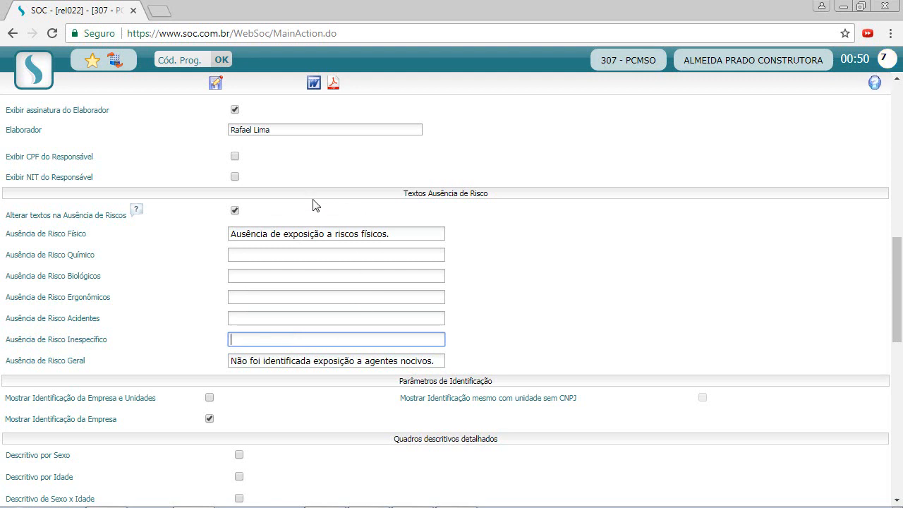
left_click_drag(400, 234, 222, 233)
left_click(258, 238)
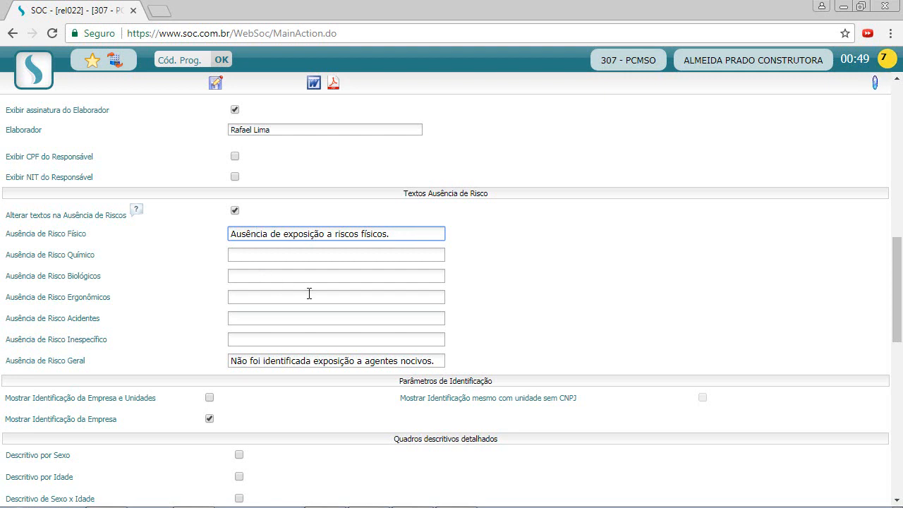
left_click(551, 278)
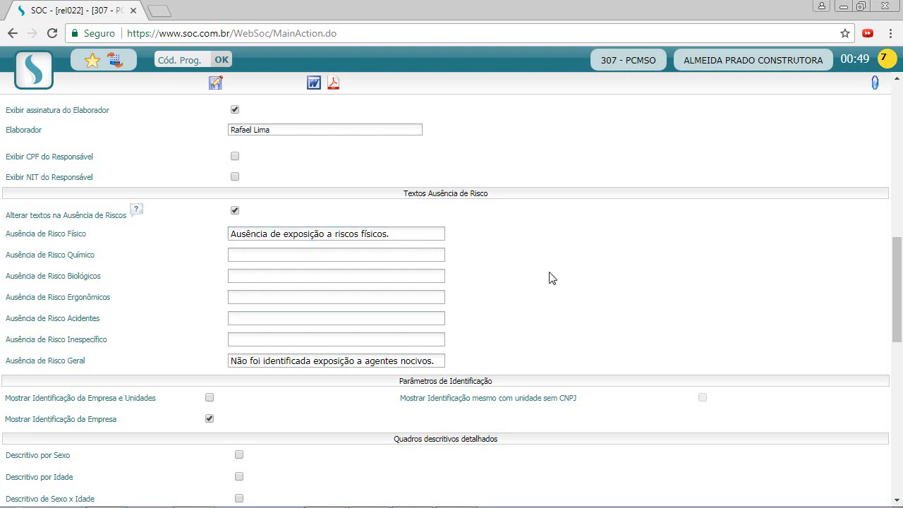
Include the 'Descritivo por Sexo' table in the report.
scroll(551, 278, "down", 2)
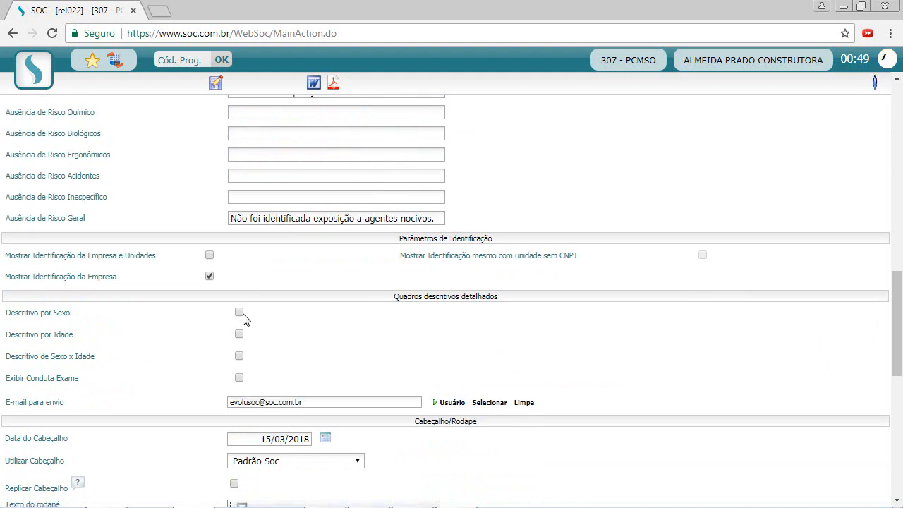
scroll(244, 316, "down", 2)
left_click(240, 174)
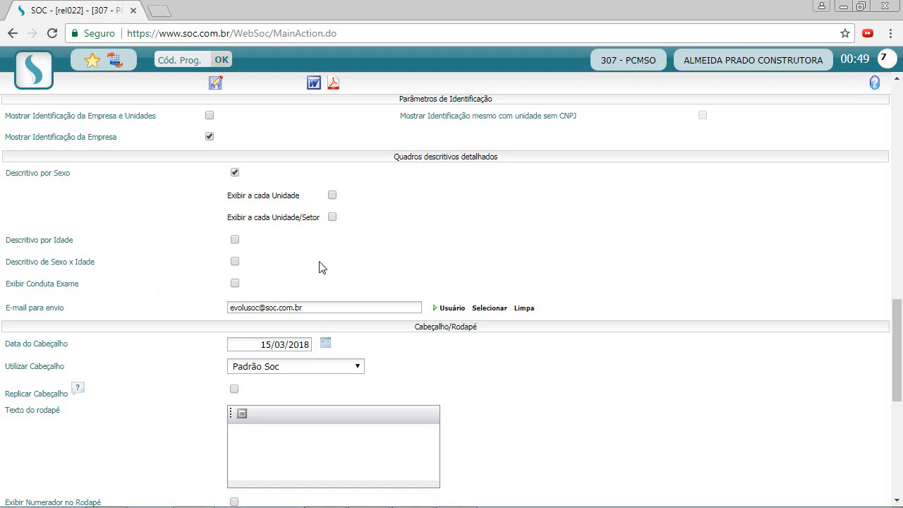
Append a second recipient to the sending e-mail field, then clear the whole recipient list.
scroll(320, 265, "down", 1)
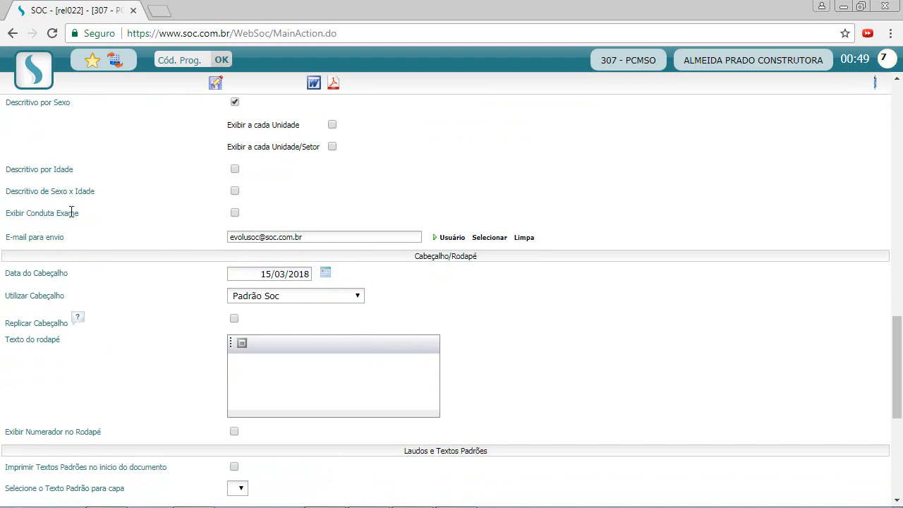
double_click(244, 237)
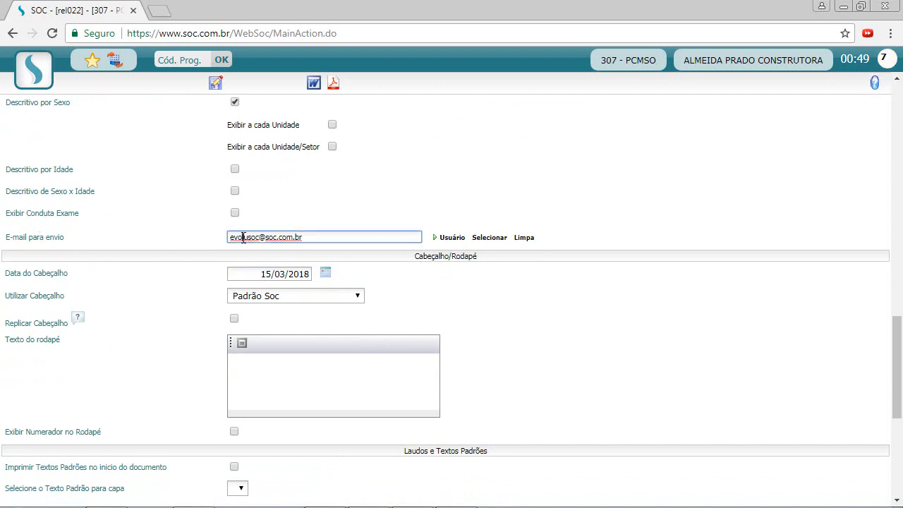
left_click(321, 242)
double_click(247, 237)
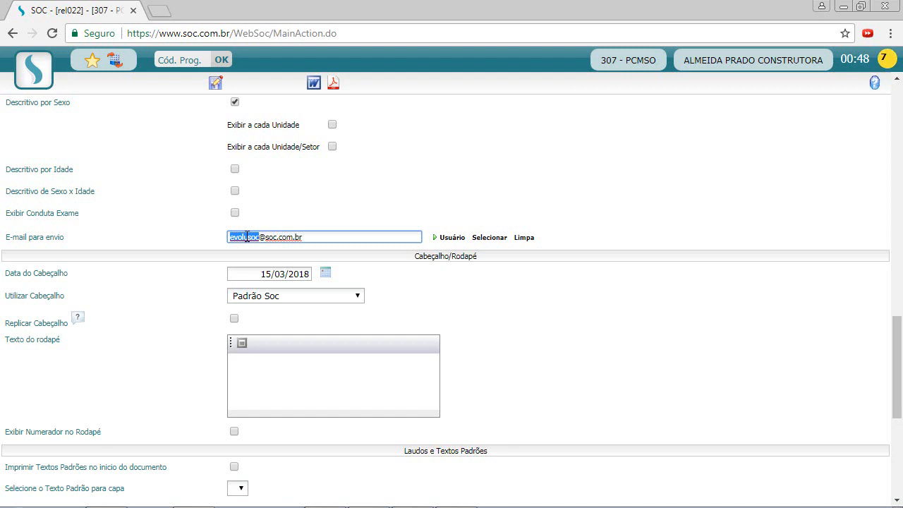
left_click(248, 238)
left_click(339, 233)
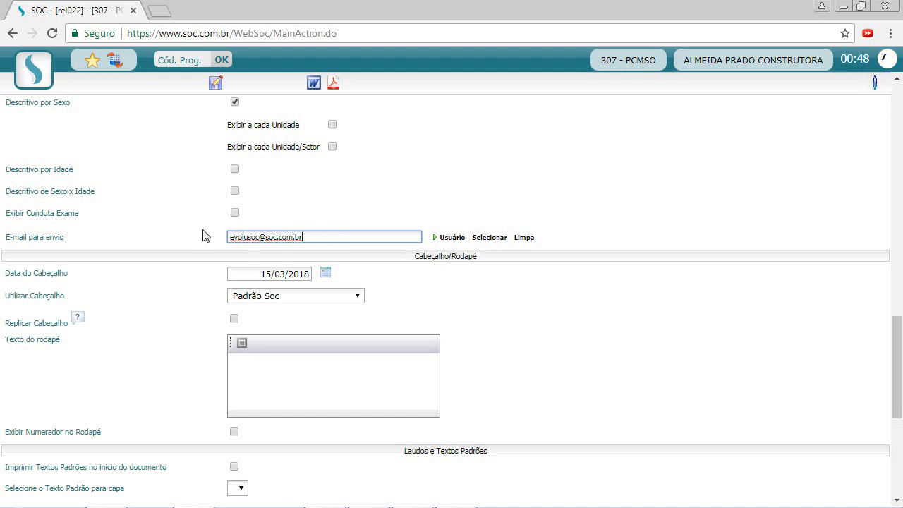
left_click(242, 238)
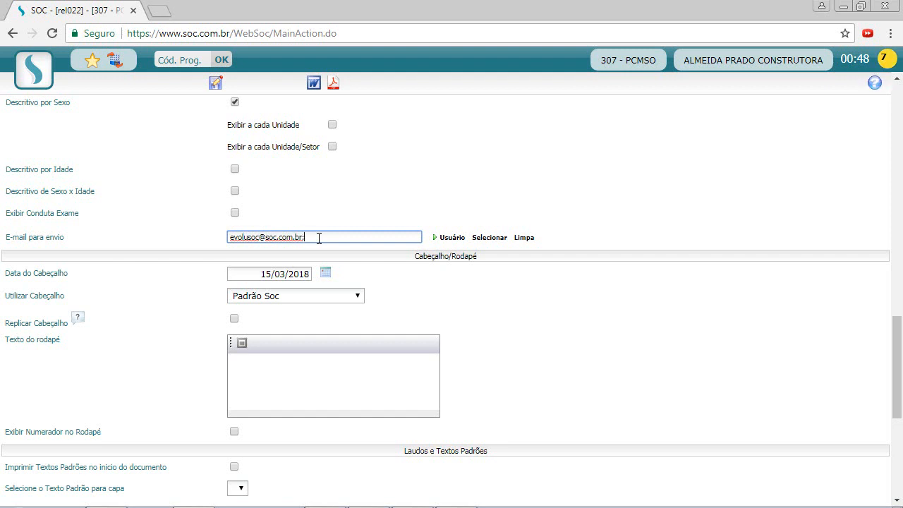
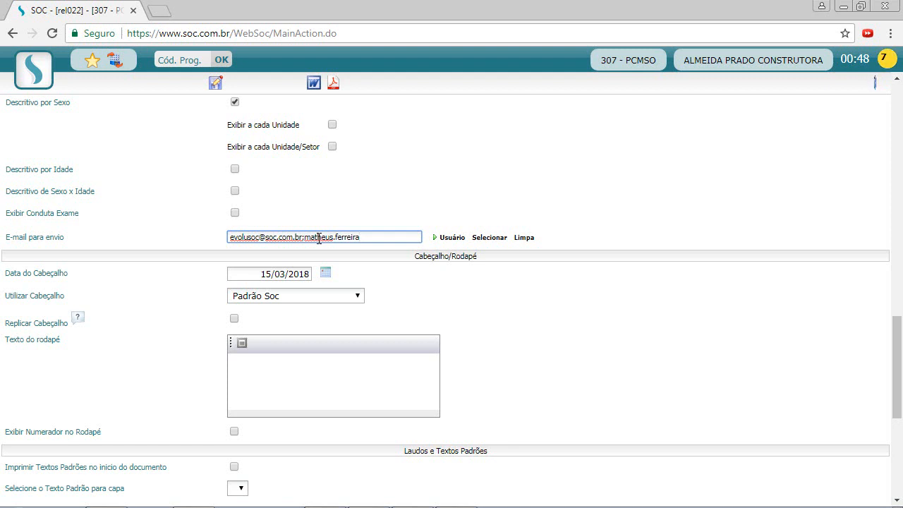
left_click(304, 237)
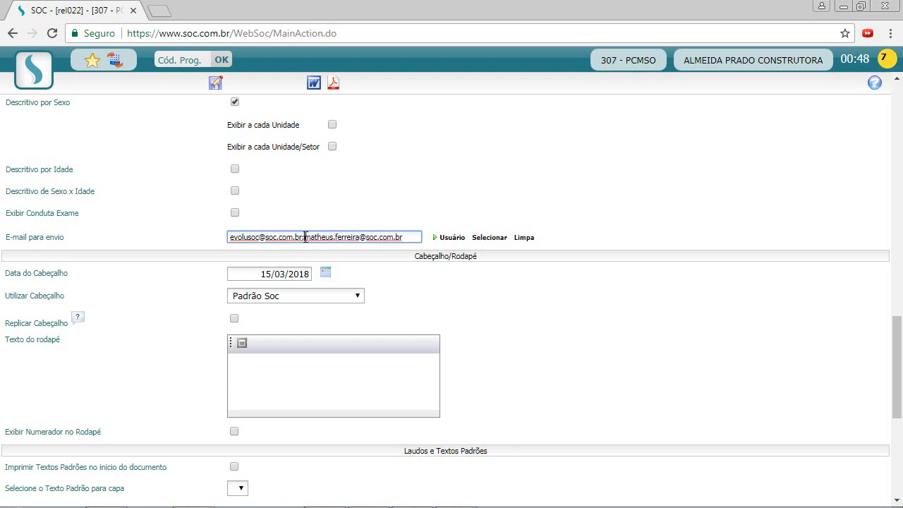
left_click_drag(411, 237, 216, 239)
key("BackSpace")
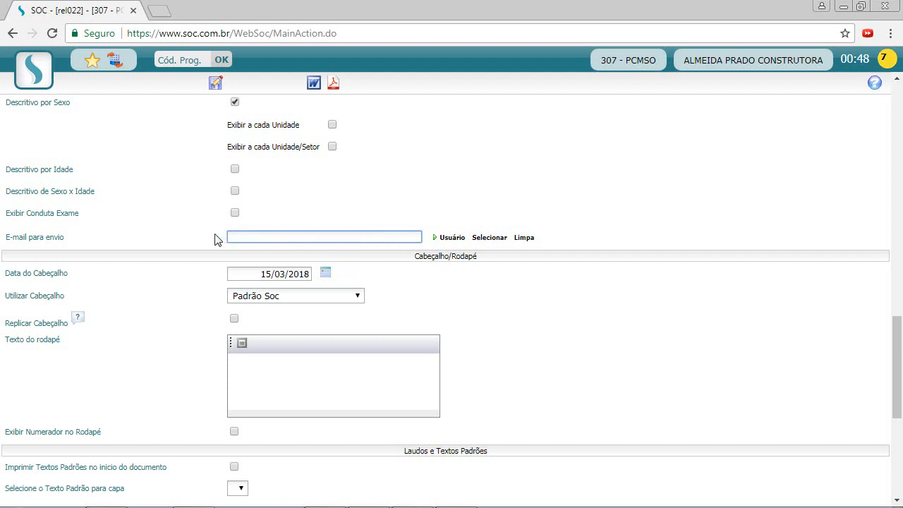
Reset the sending e-mail to the user's address and dismiss the contacts lookup.
left_click(453, 238)
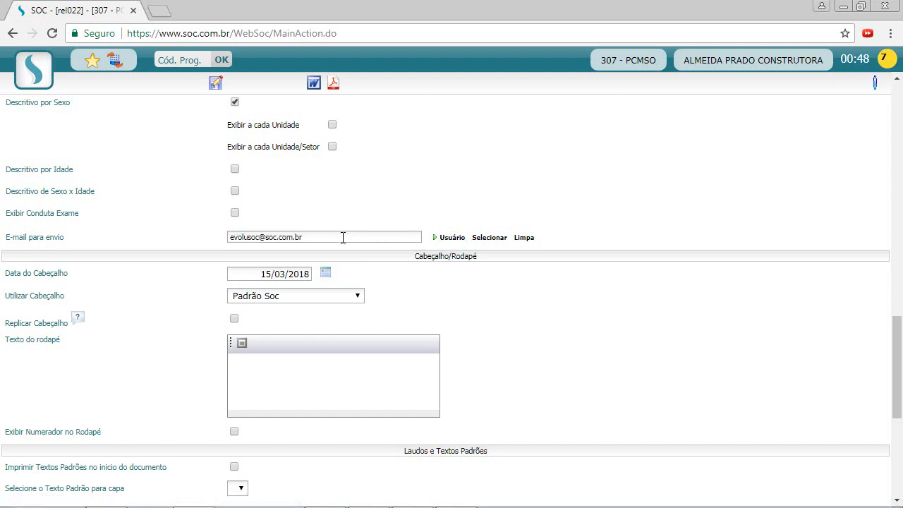
left_click(491, 239)
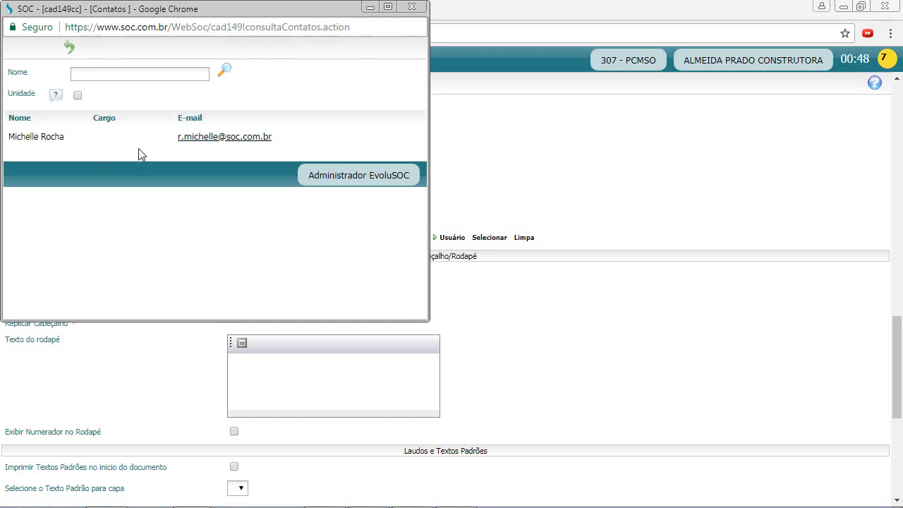
left_click(412, 7)
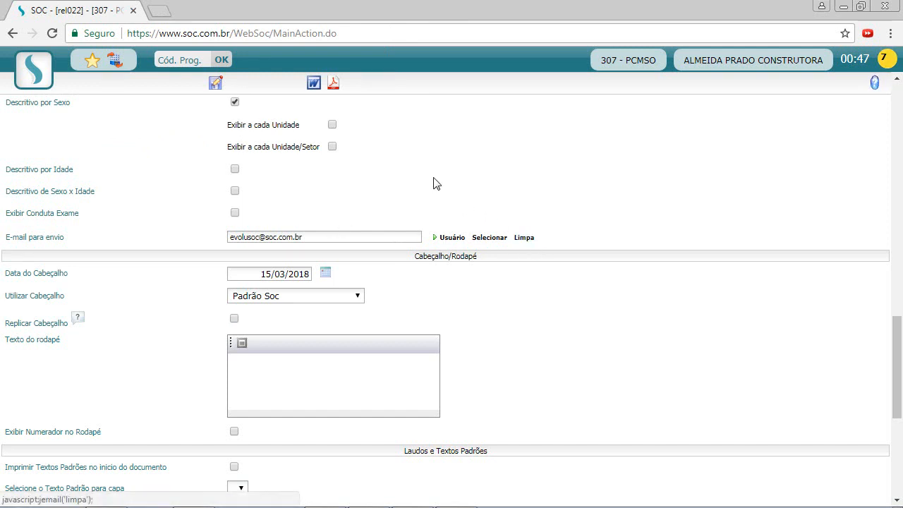
scroll(414, 247, "down", 1)
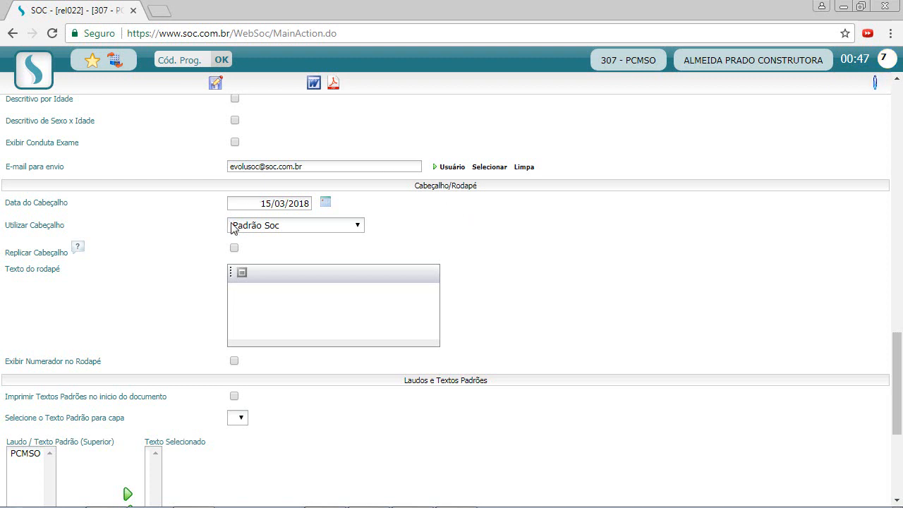
left_click(266, 299)
type("RODAPÉ")
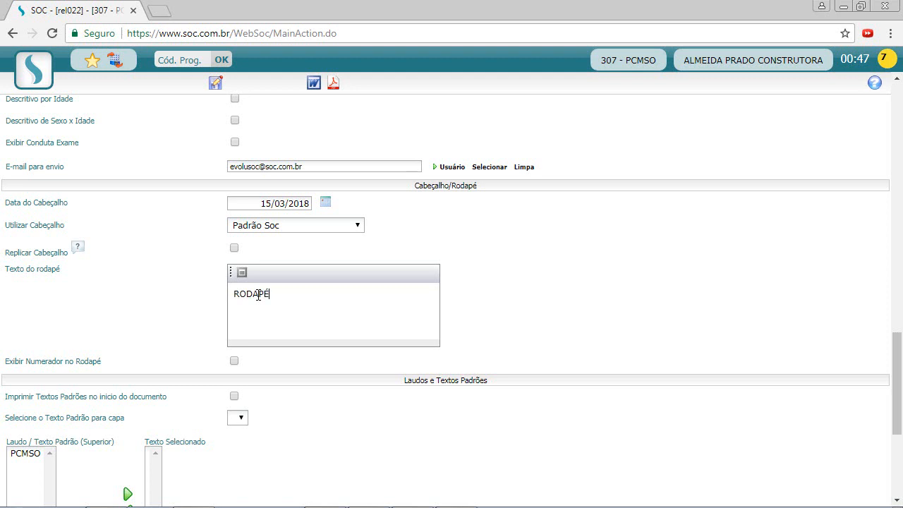
type(" - PCMSO - 2018")
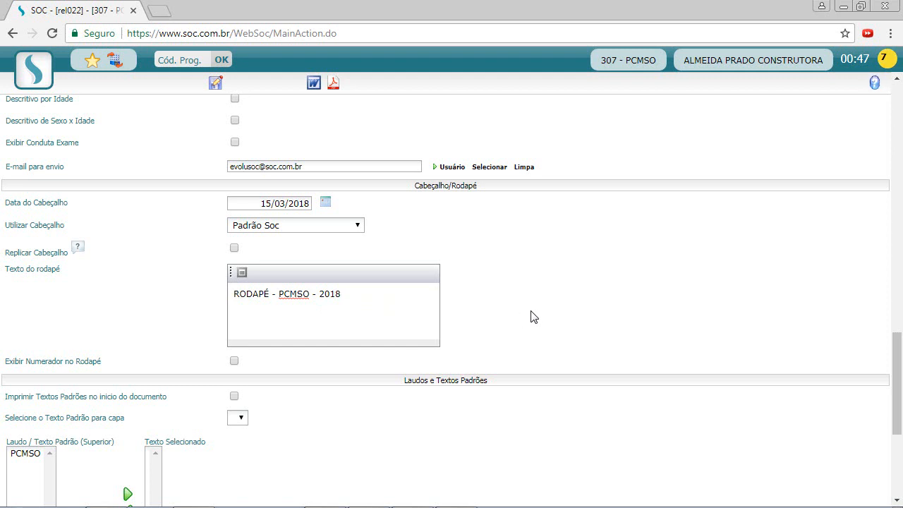
scroll(534, 317, "down", 1)
scroll(437, 281, "down", 1)
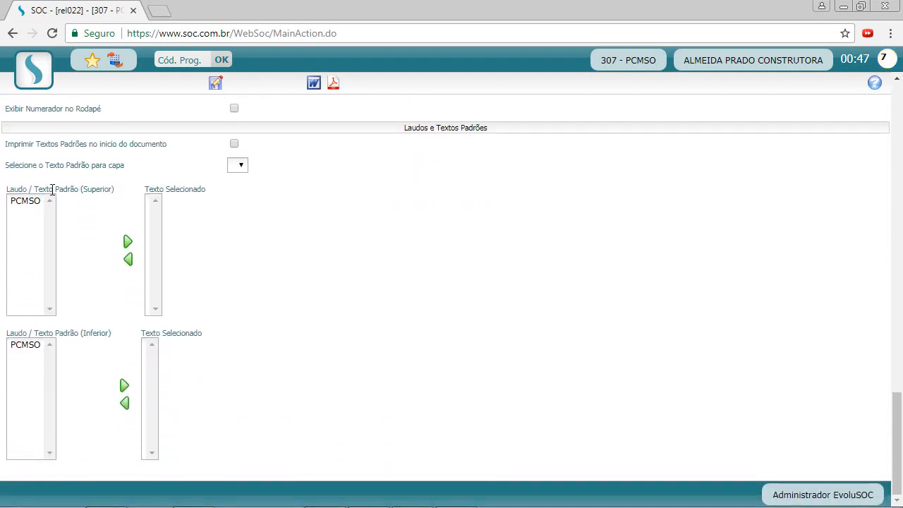
double_click(17, 202)
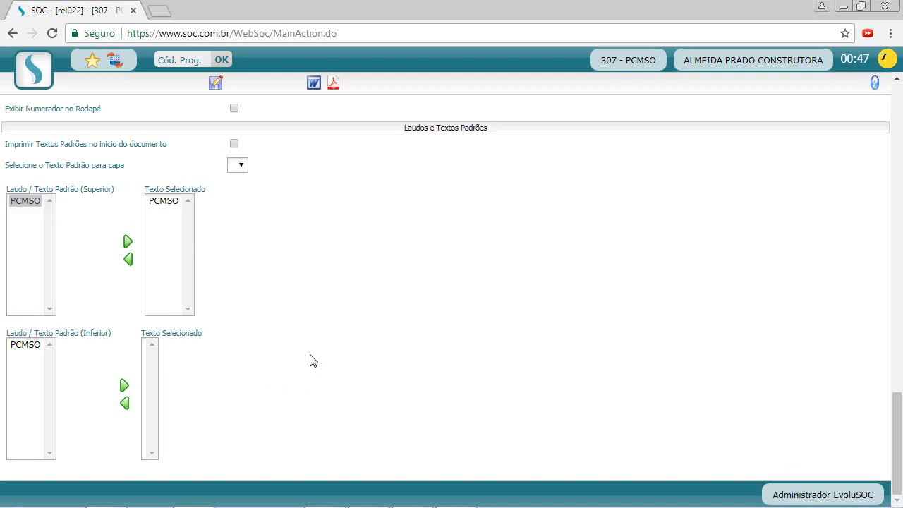
scroll(334, 381, "up", 2)
scroll(334, 381, "up", 3)
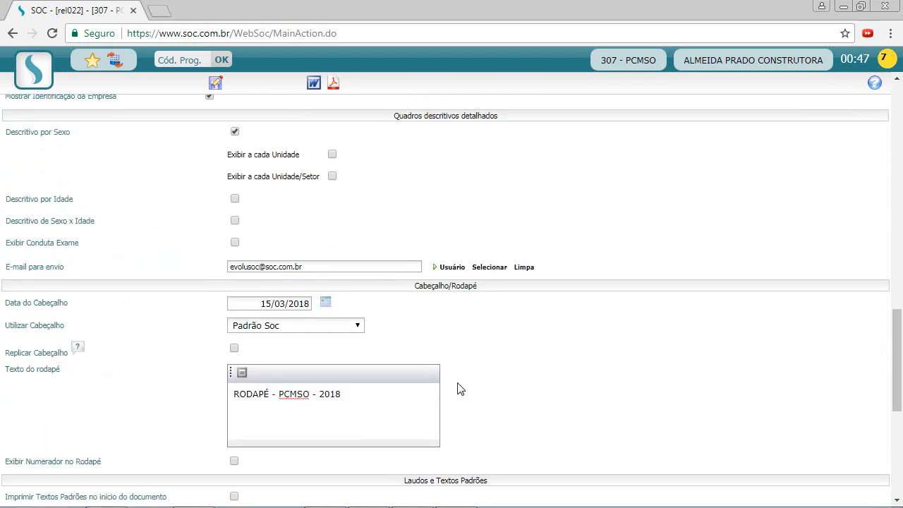
scroll(459, 387, "down", 4)
scroll(447, 383, "up", 7)
scroll(454, 374, "up", 10)
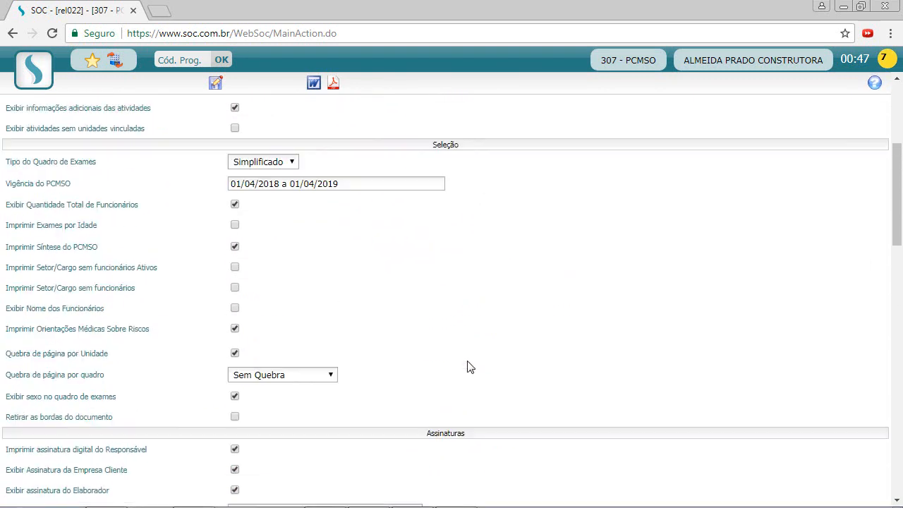
Save the report parameter selection, confirm the notice, and generate the PCMSO report as PDF.
left_click(215, 85)
left_click(548, 119)
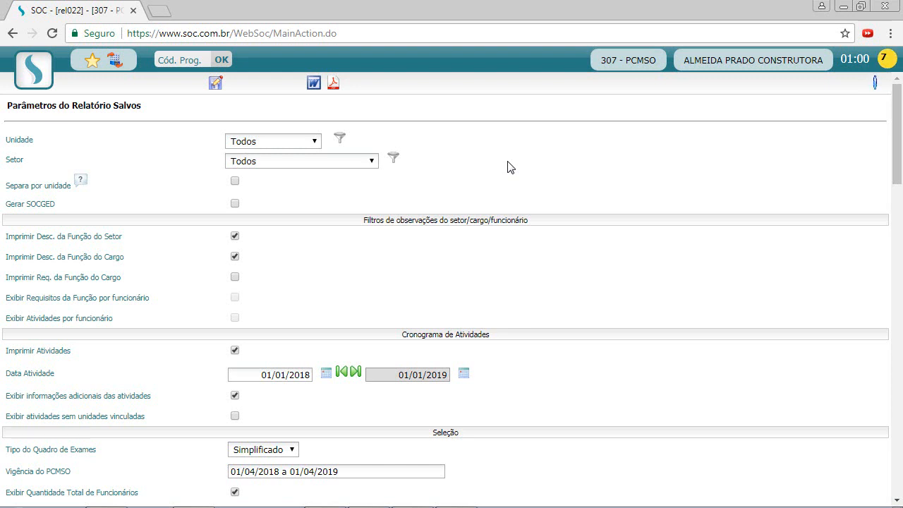
scroll(510, 167, "down", 3)
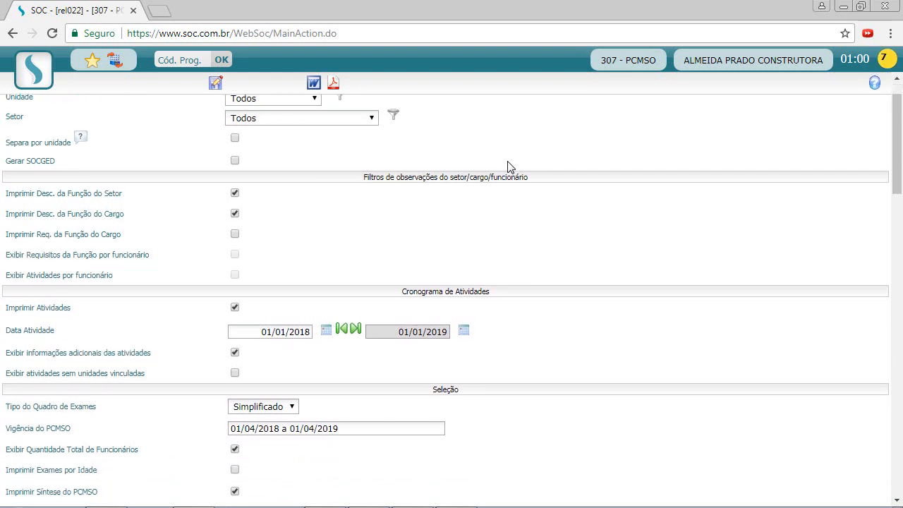
scroll(529, 278, "up", 3)
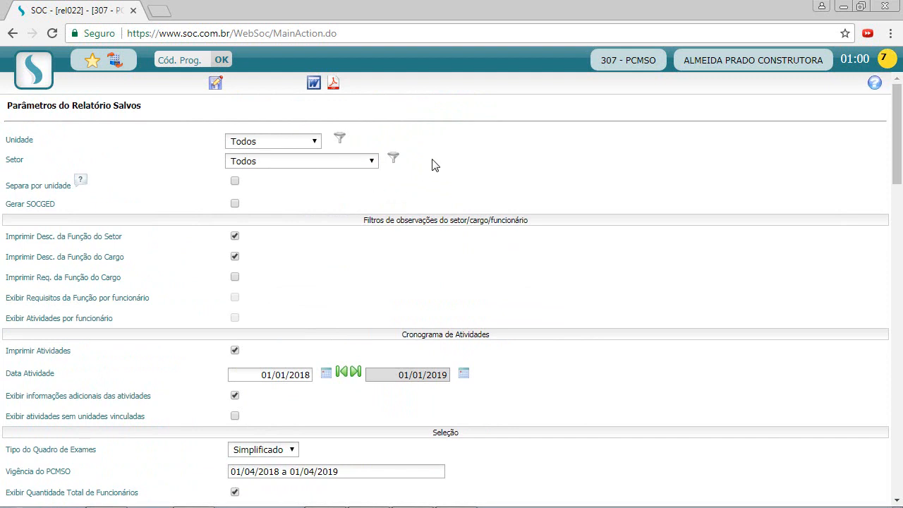
left_click(334, 84)
Generate the PCMSO report as a PDF and scroll through its first unit tables.
left_click(334, 86)
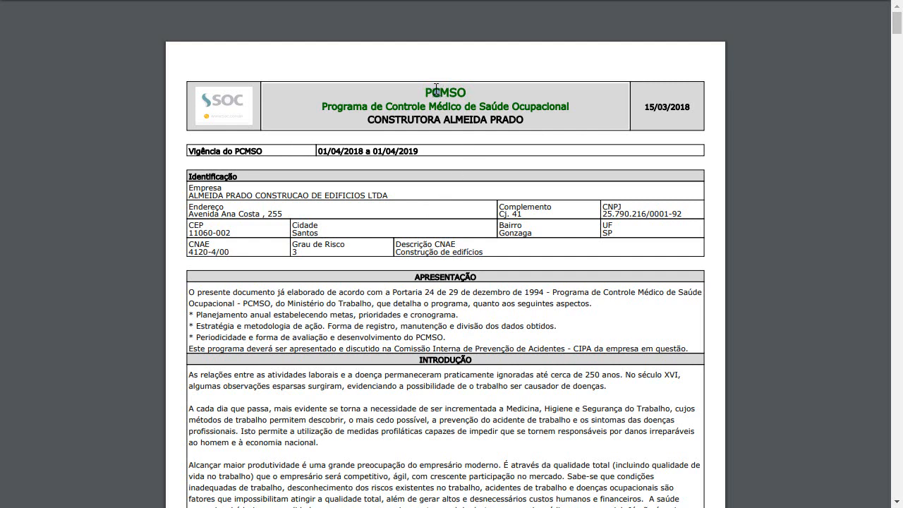
scroll(472, 167, "down", 2)
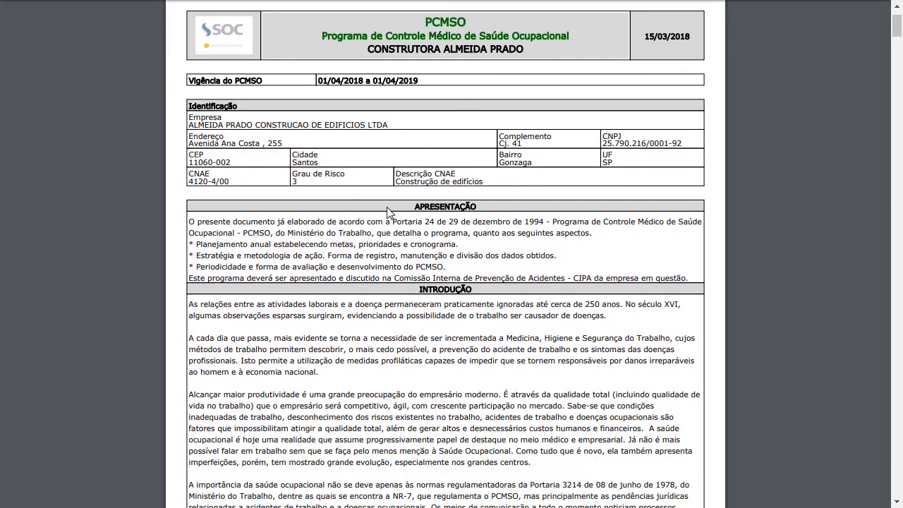
scroll(438, 219, "down", 2)
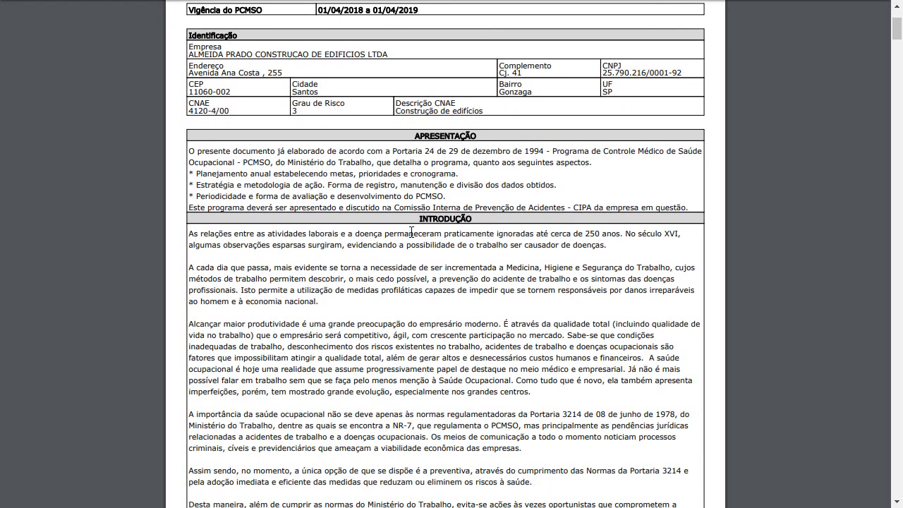
scroll(411, 231, "down", 15)
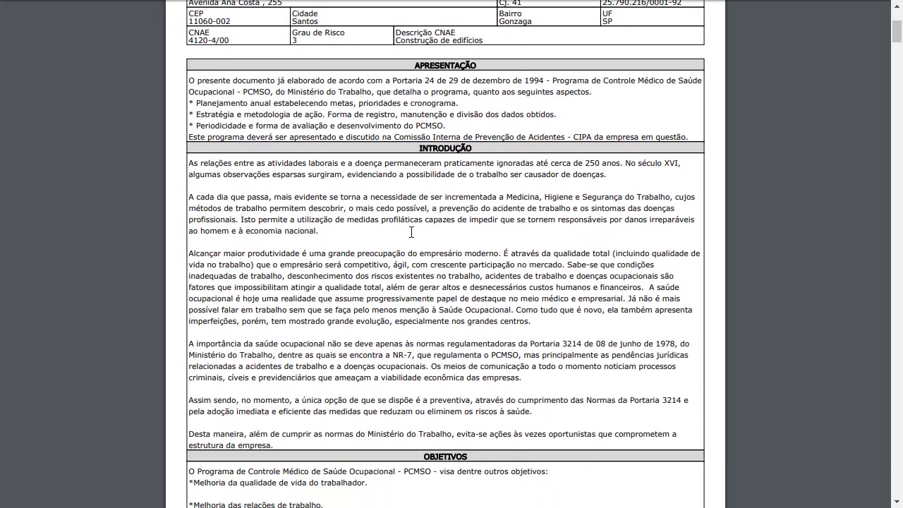
scroll(313, 218, "down", 12)
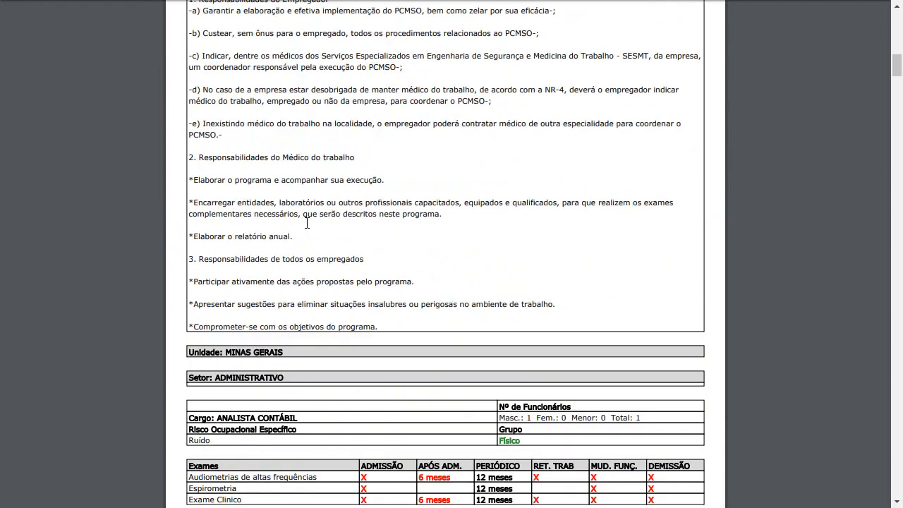
scroll(328, 196, "down", 3)
scroll(310, 194, "up", 7)
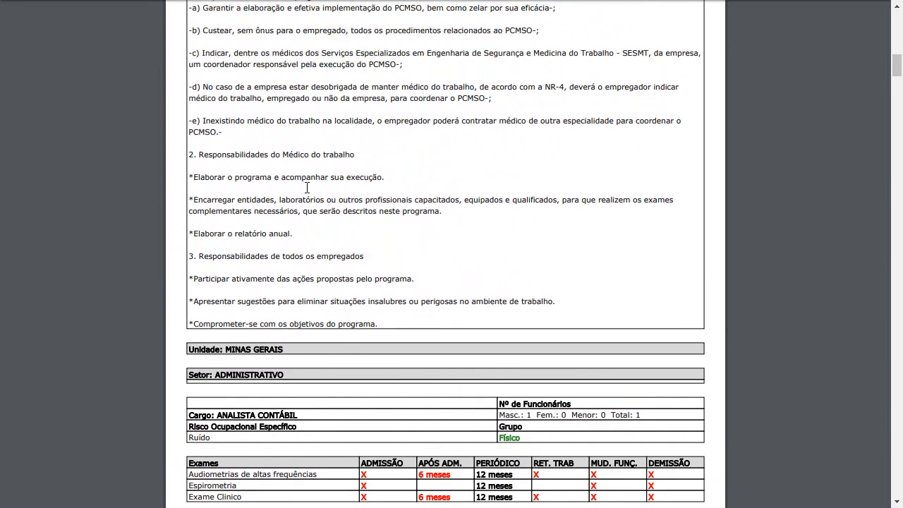
scroll(233, 189, "down", 4)
scroll(247, 211, "down", 2)
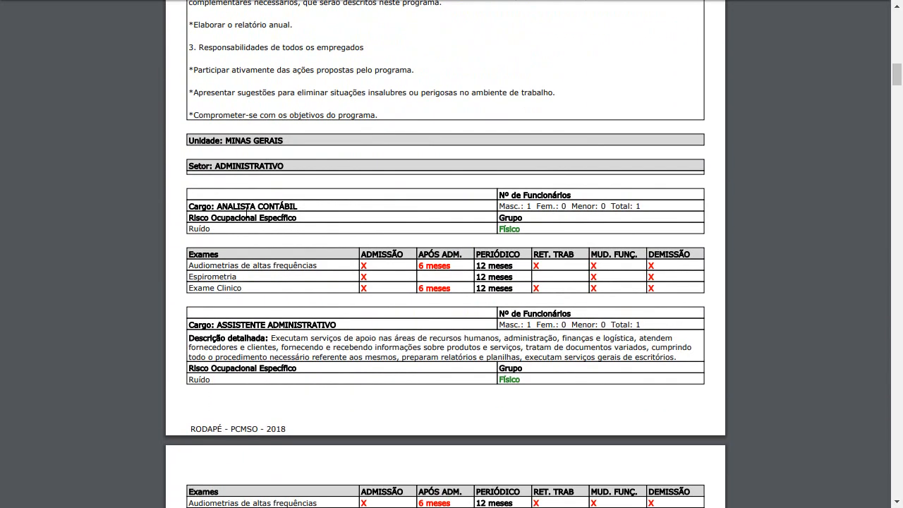
scroll(305, 225, "up", 2)
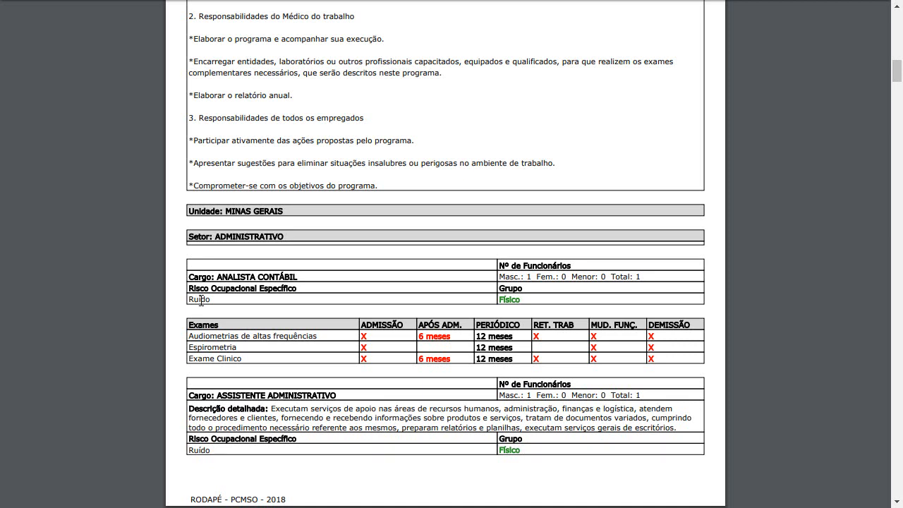
scroll(344, 302, "down", 2)
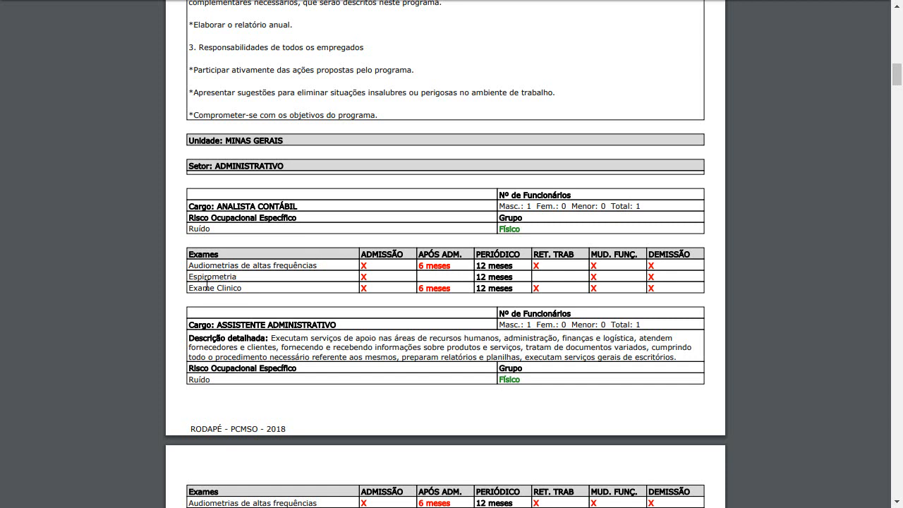
Review the exams table entries for Audiometrias and Exame Clínico, then read further sectors.
left_click_drag(190, 266, 242, 265)
left_click(252, 264)
left_click(248, 288)
scroll(401, 314, "down", 1)
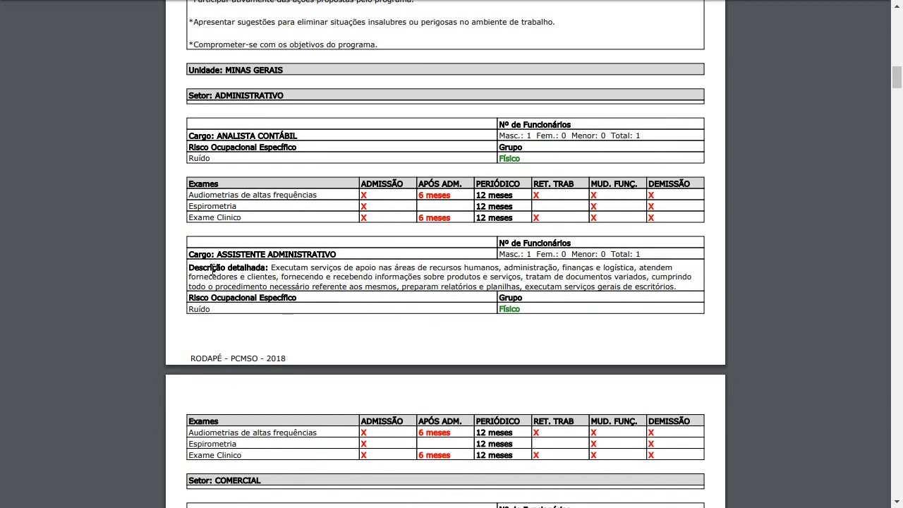
scroll(392, 271, "down", 1)
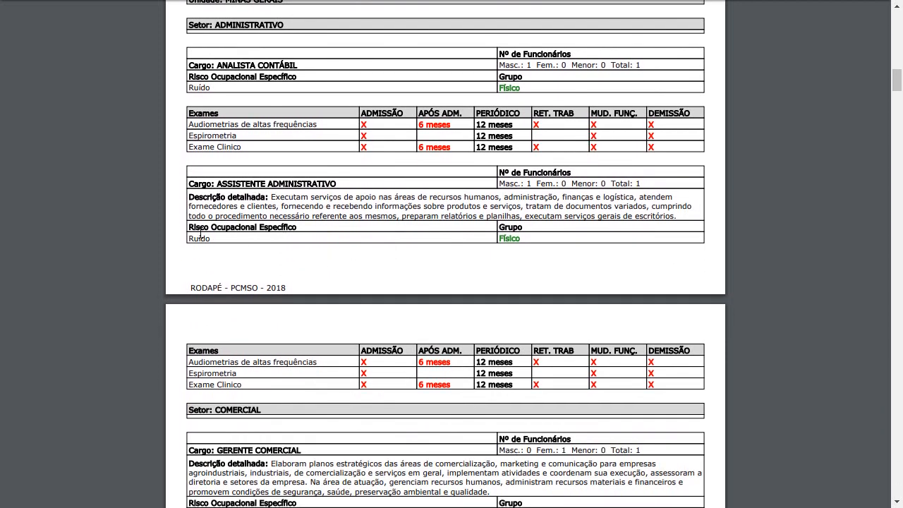
scroll(211, 269, "down", 1)
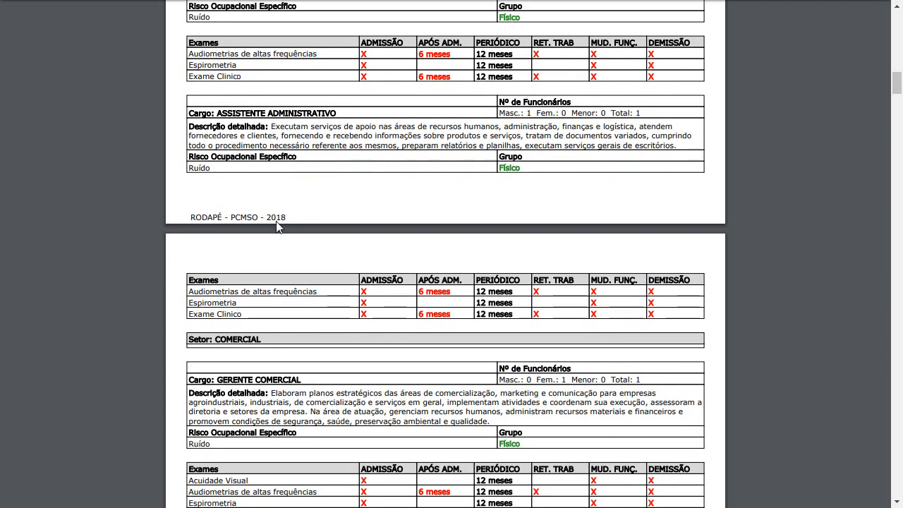
scroll(276, 226, "down", 2)
scroll(278, 228, "down", 1)
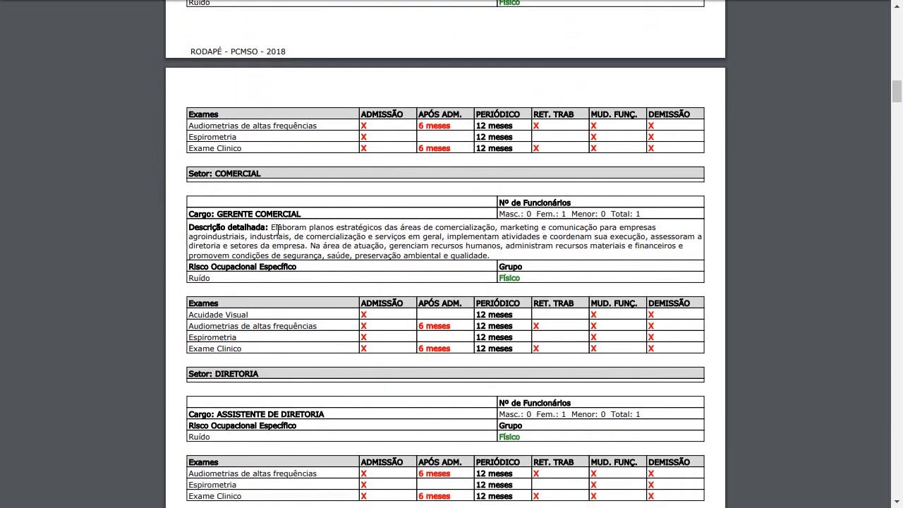
scroll(294, 225, "down", 1)
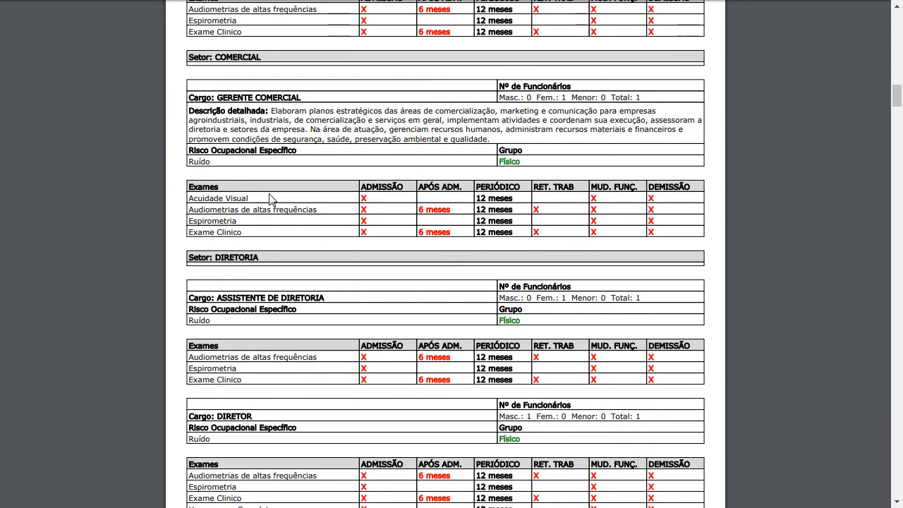
Check the audiometry exam row and the no-exposure note for PINTOR.
left_click_drag(273, 203, 276, 198)
scroll(313, 210, "down", 1)
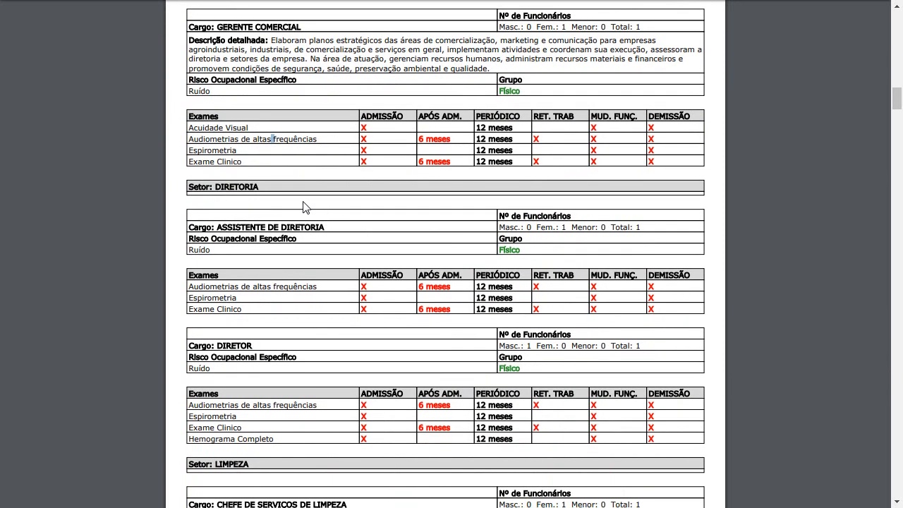
scroll(306, 205, "down", 3)
scroll(282, 215, "down", 6)
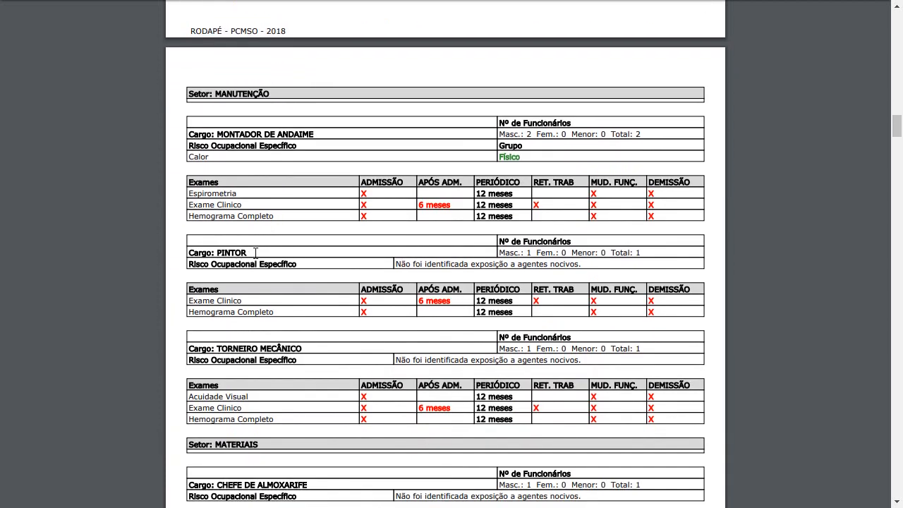
left_click_drag(397, 264, 575, 264)
left_click(589, 263)
Scroll on to the Quadro de Recomendação de Exames header listing Ruído exams.
scroll(458, 271, "down", 7)
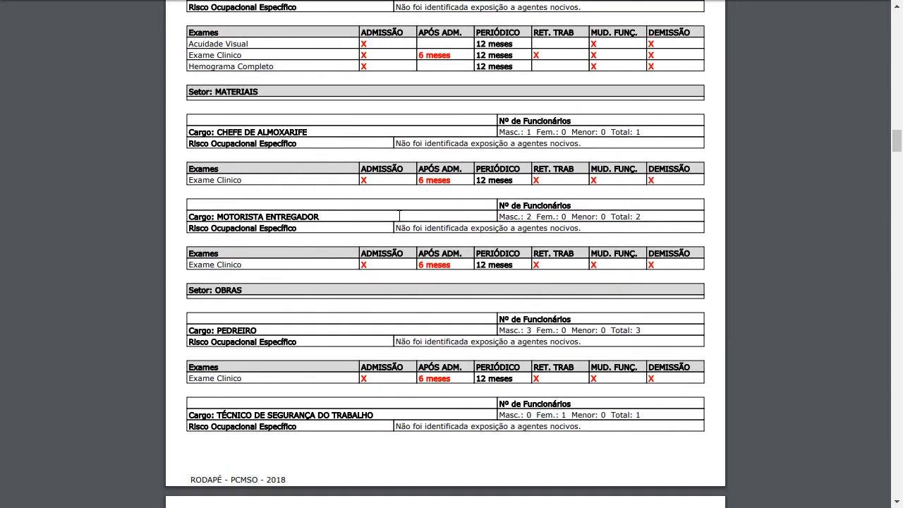
scroll(332, 228, "down", 3)
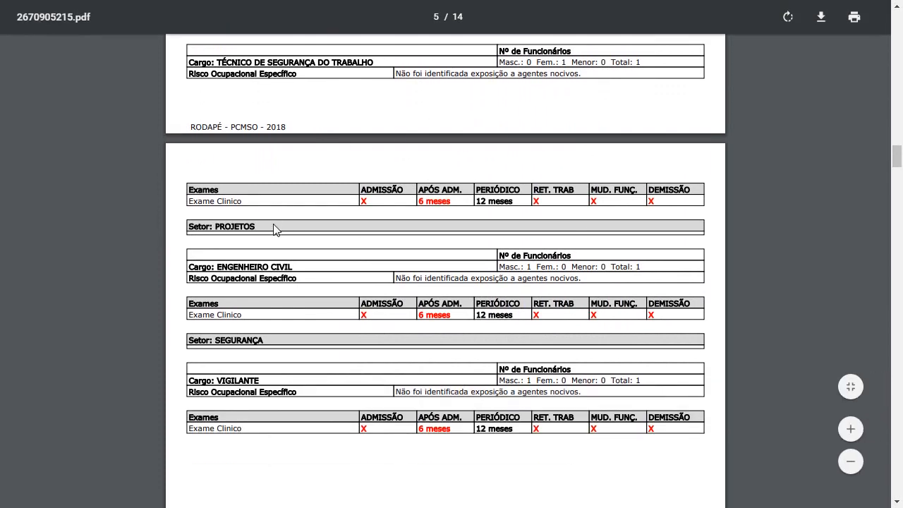
scroll(450, 272, "up", 3)
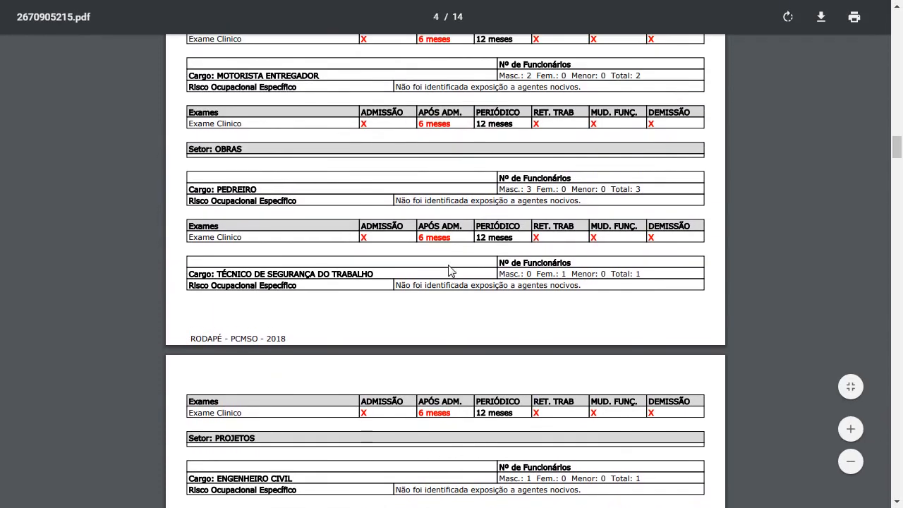
scroll(452, 268, "up", 2)
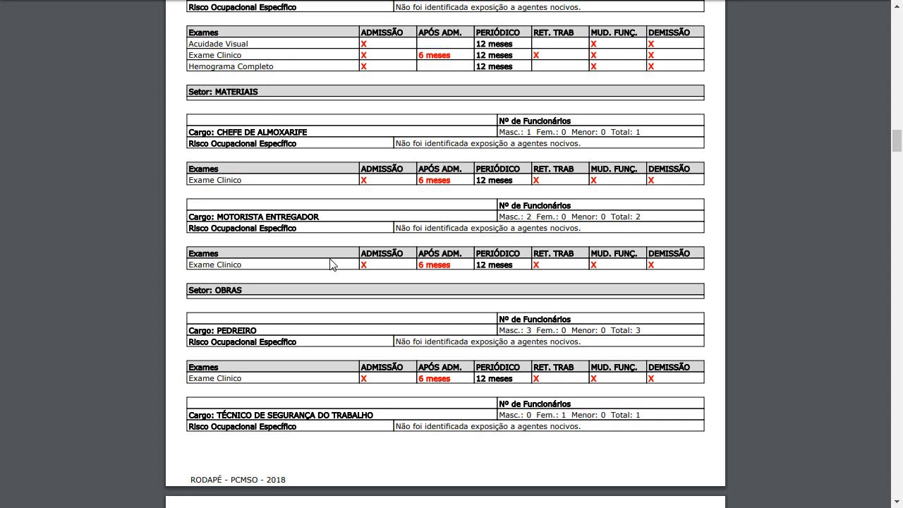
scroll(411, 260, "down", 1)
scroll(411, 260, "down", 8)
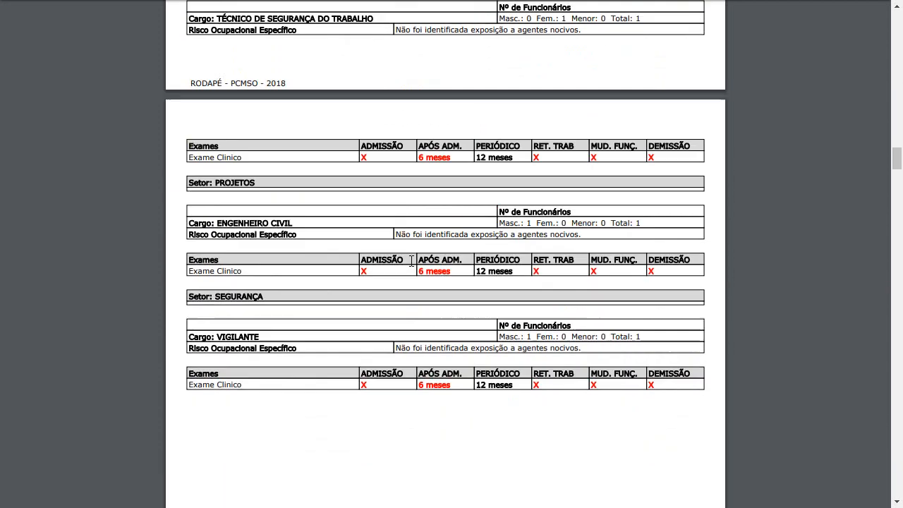
scroll(411, 261, "down", 6)
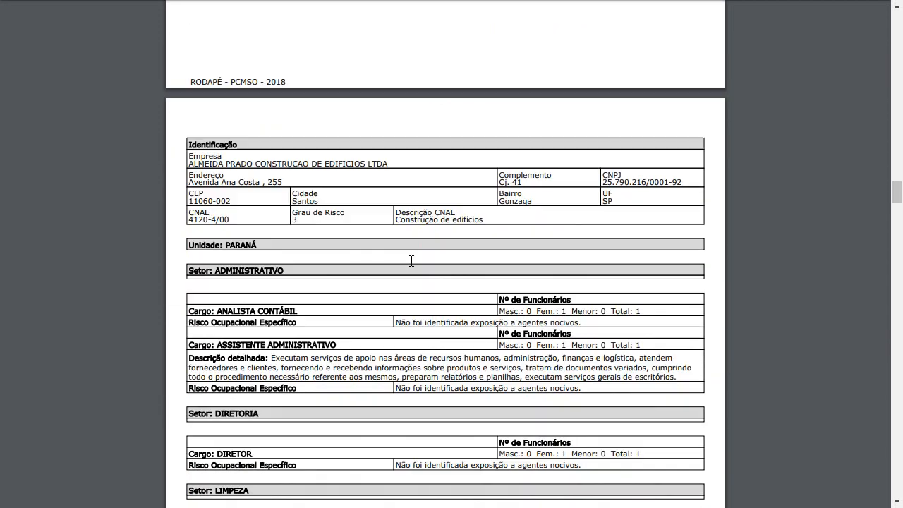
scroll(412, 226, "down", 1)
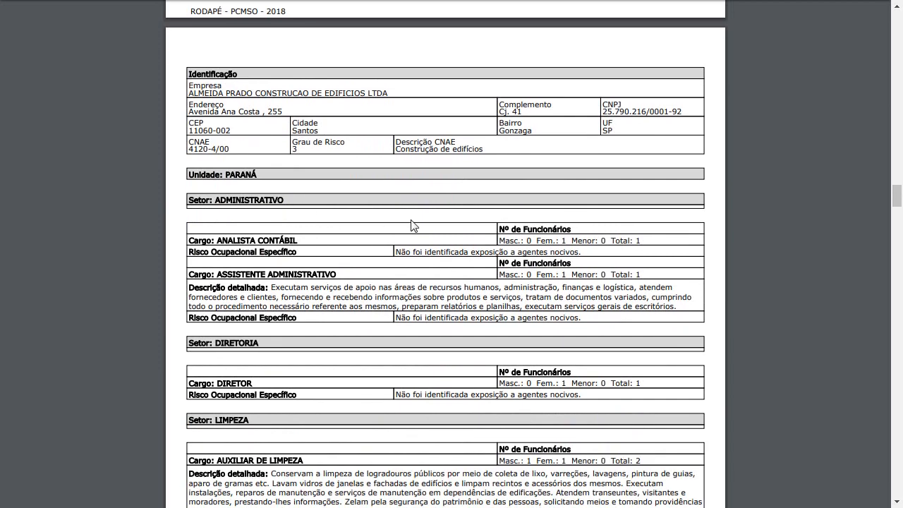
scroll(378, 212, "down", 3)
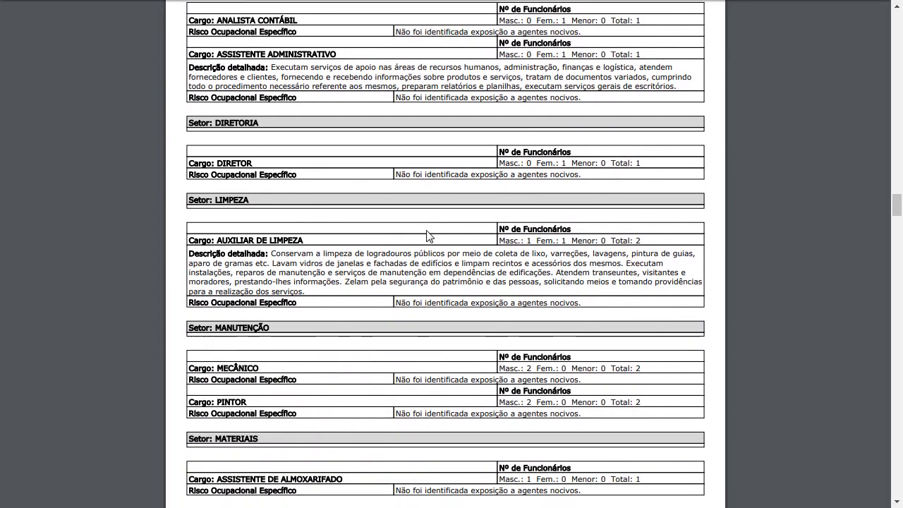
scroll(427, 235, "down", 14)
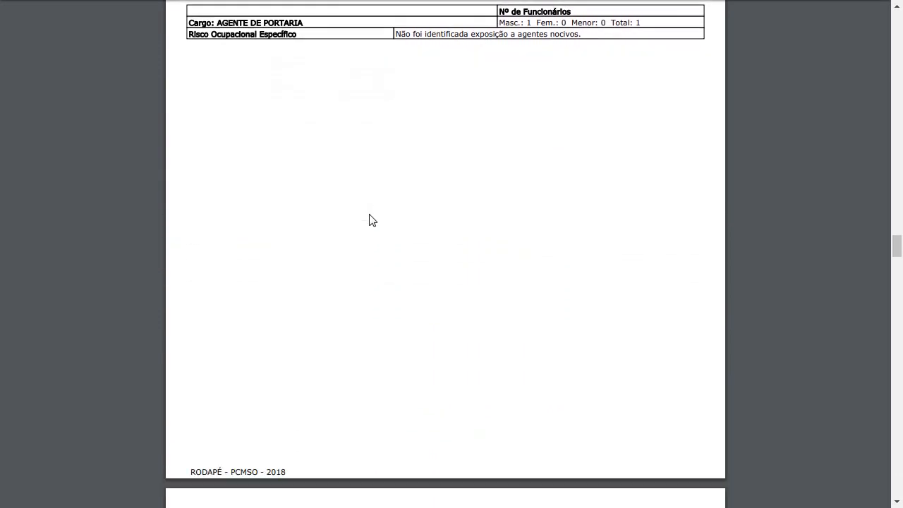
scroll(373, 220, "down", 4)
scroll(373, 220, "down", 12)
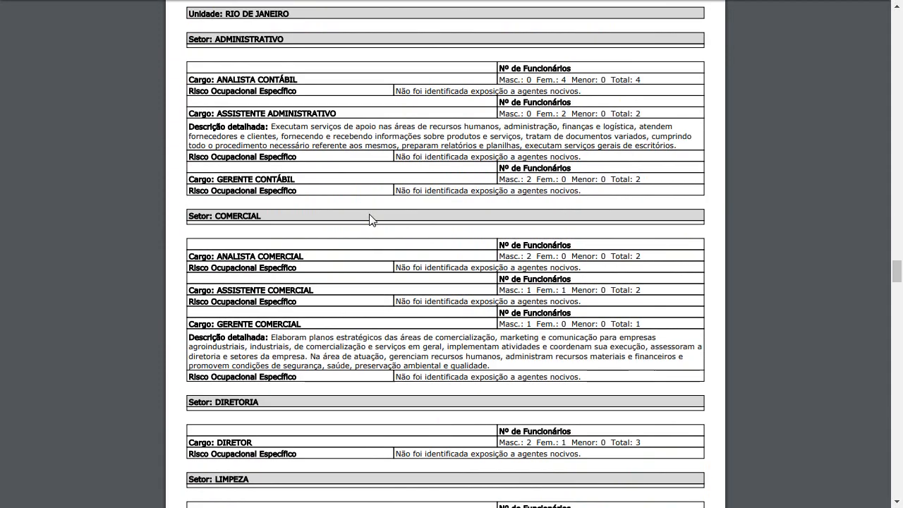
scroll(372, 220, "down", 14)
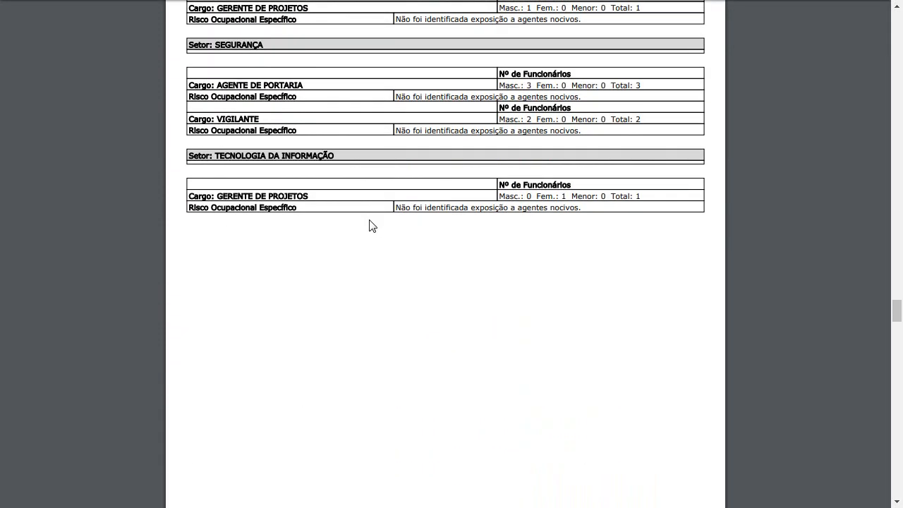
scroll(369, 220, "down", 16)
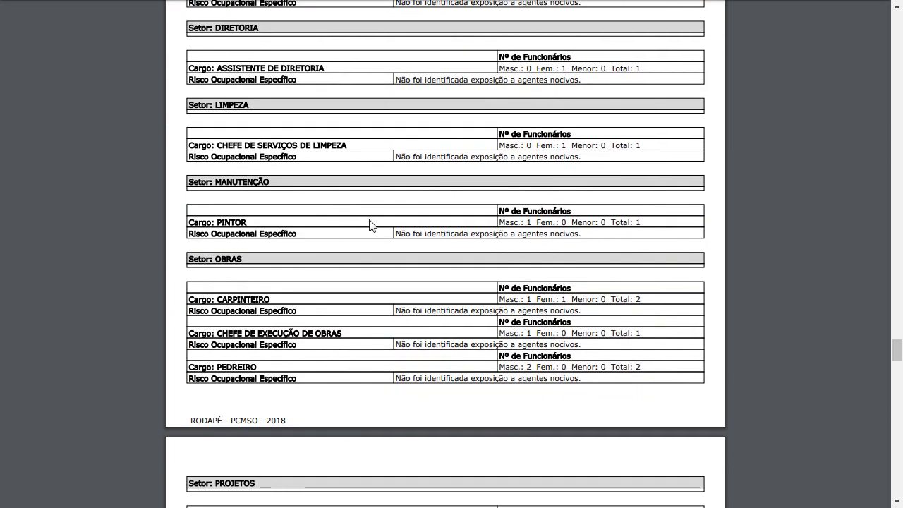
scroll(370, 225, "up", 5)
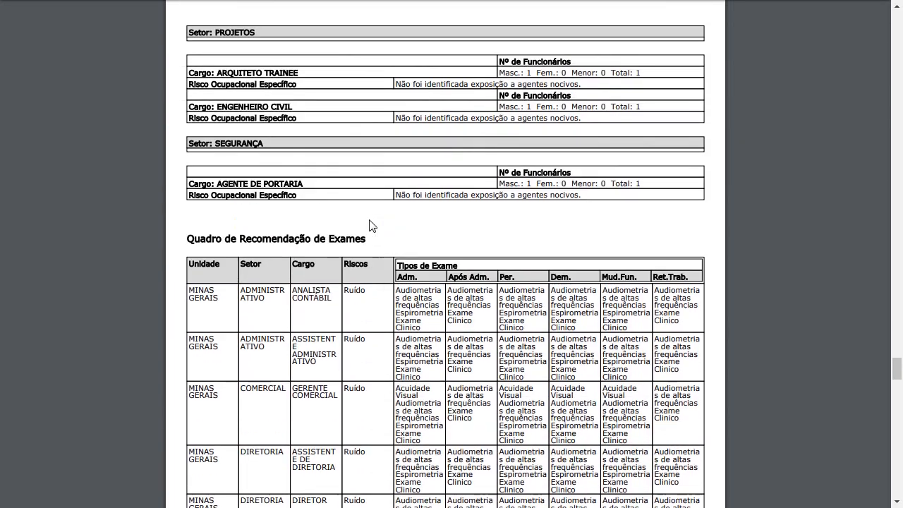
Review the exam recommendation table and mark the RODAPÉ - PCMSO - 2018 footer.
scroll(369, 225, "down", 2)
scroll(395, 171, "down", 1)
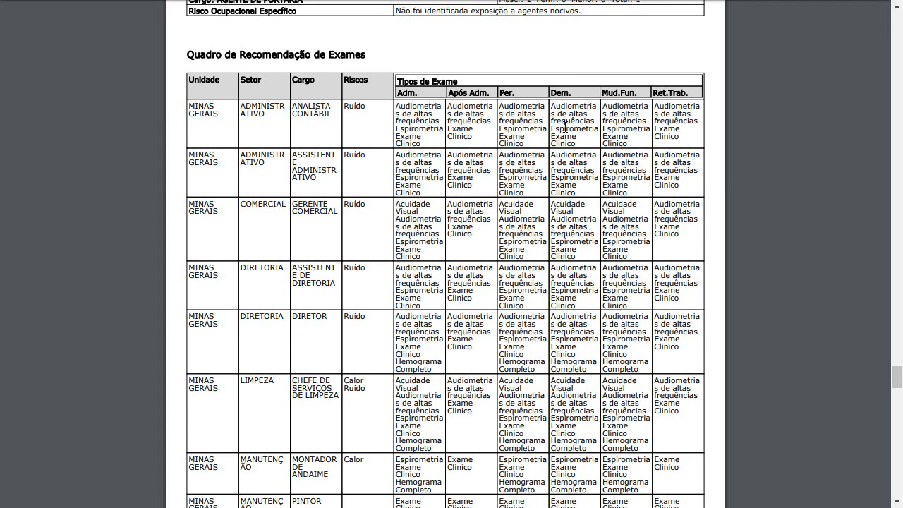
scroll(536, 137, "down", 1)
scroll(480, 176, "up", 1)
scroll(368, 192, "up", 1)
scroll(367, 192, "down", 2)
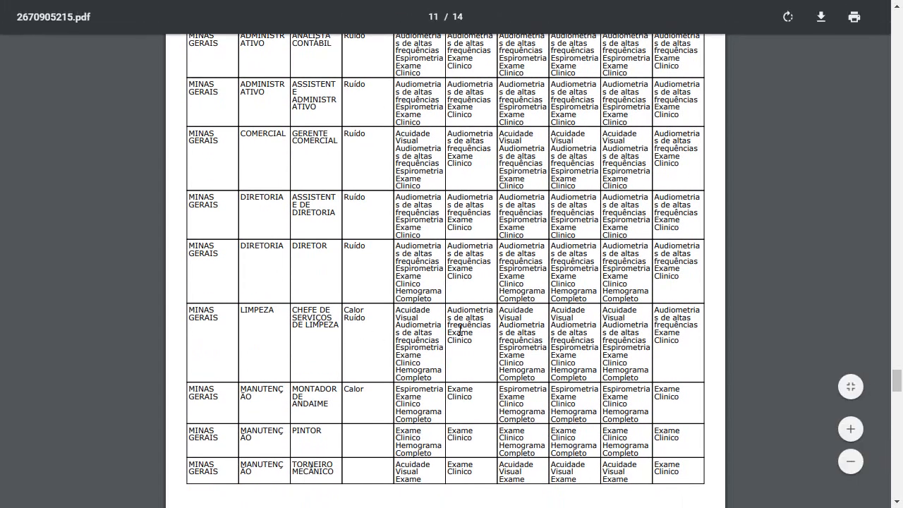
scroll(459, 330, "down", 10)
scroll(422, 291, "up", 2)
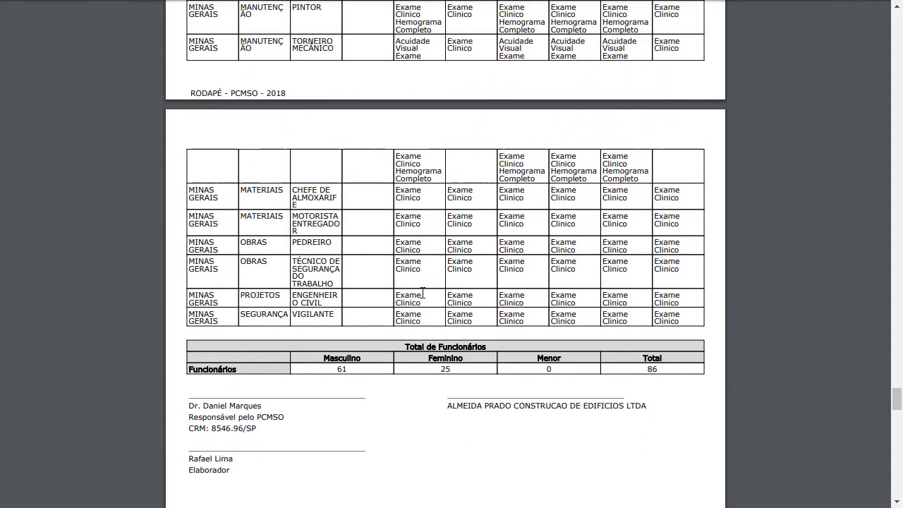
left_click_drag(189, 93, 289, 96)
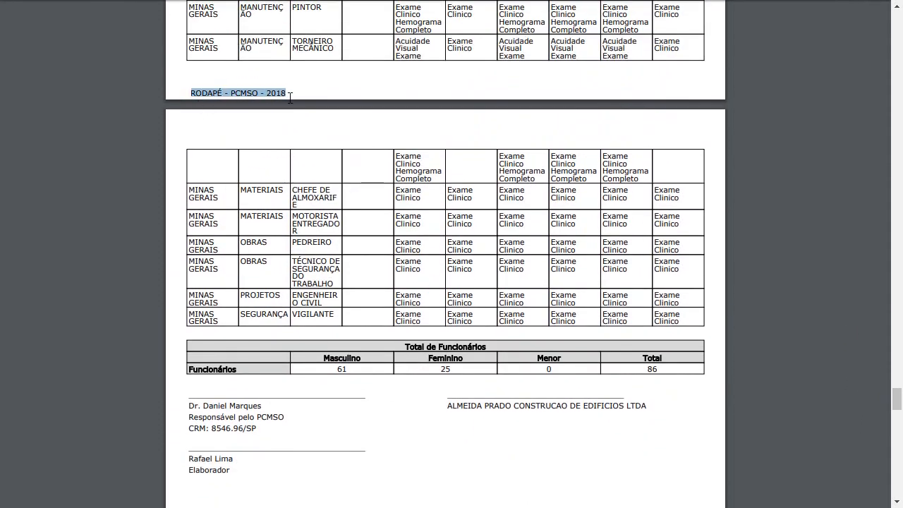
left_click(304, 113)
Continue past the 86-employee totals (61 male, 25 female) and signatures to Orientações Médicas.
scroll(401, 239, "down", 3)
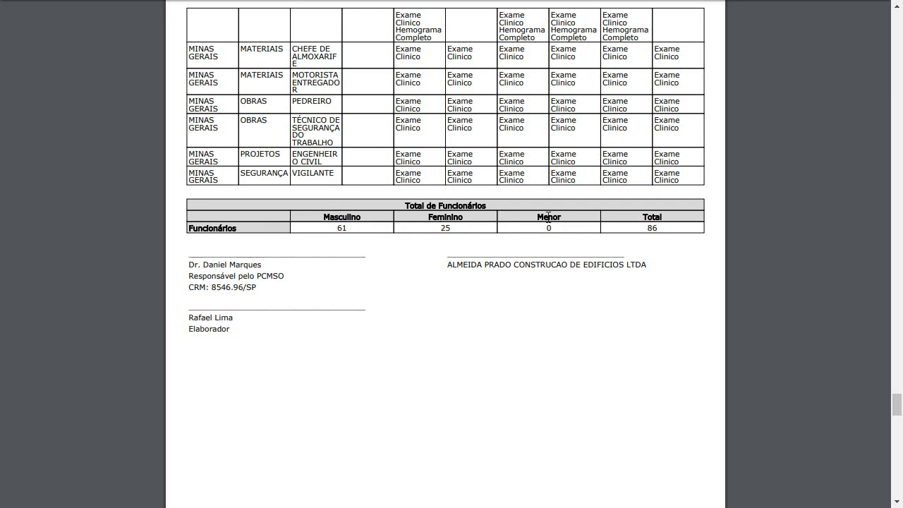
scroll(514, 234, "down", 1)
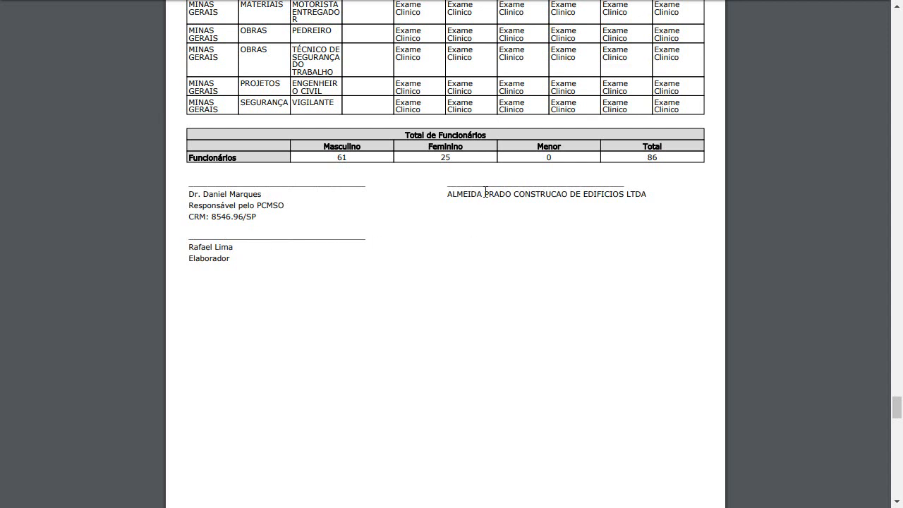
scroll(405, 224, "down", 7)
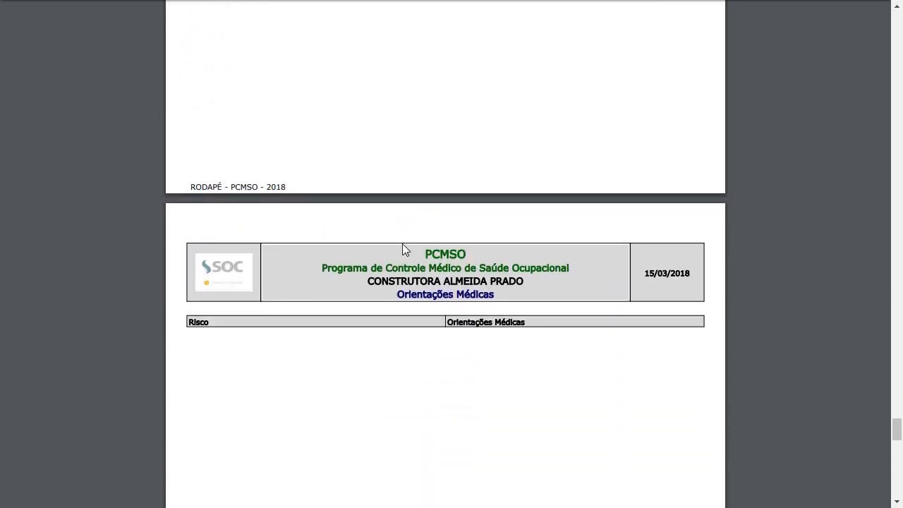
Scroll to page 14/14 and mark the Cronograma de Atividades title.
scroll(403, 249, "down", 1)
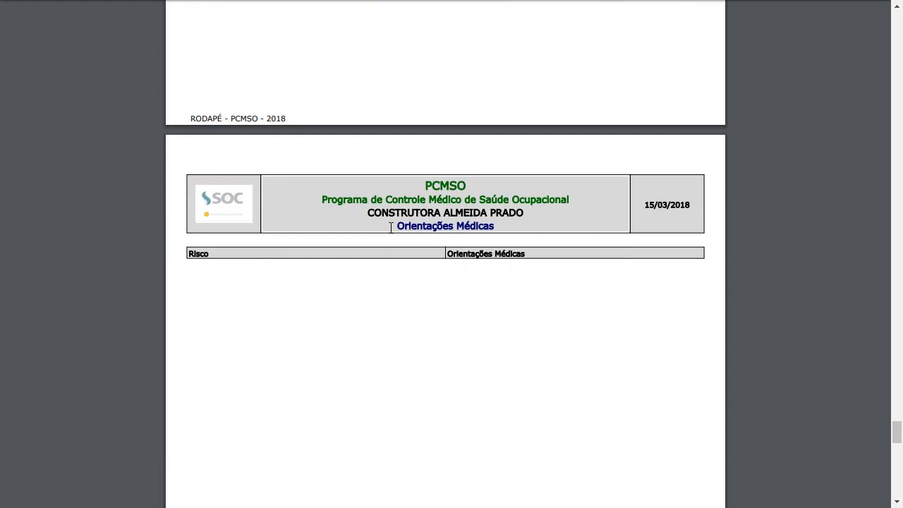
scroll(390, 227, "down", 1)
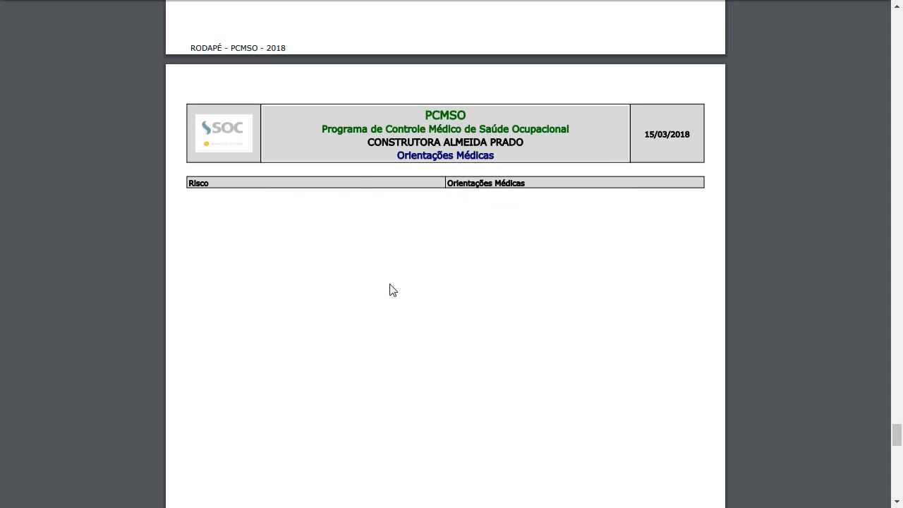
scroll(395, 293, "down", 1)
scroll(486, 236, "down", 2)
scroll(416, 220, "down", 5)
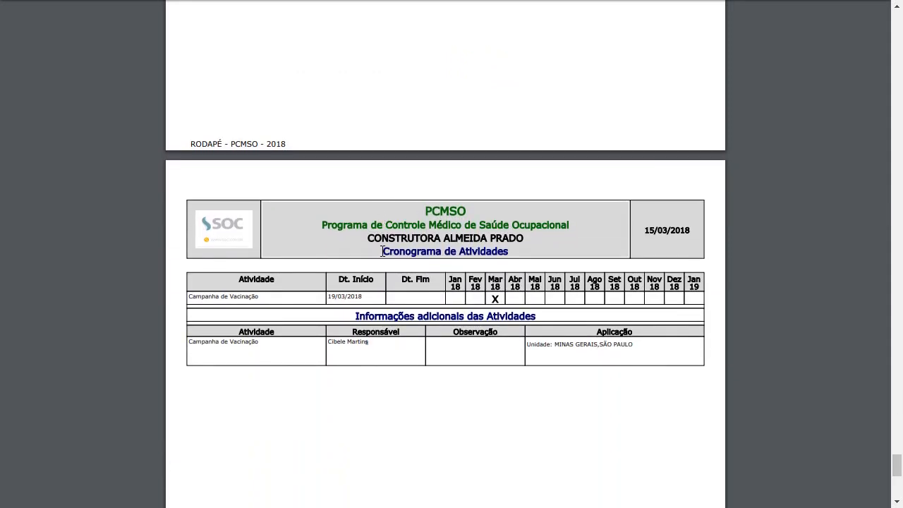
left_click_drag(382, 252, 494, 253)
left_click(523, 255)
Review the schedule's Campanha de Vacinação entry starting 19/03/2018.
scroll(525, 259, "down", 1)
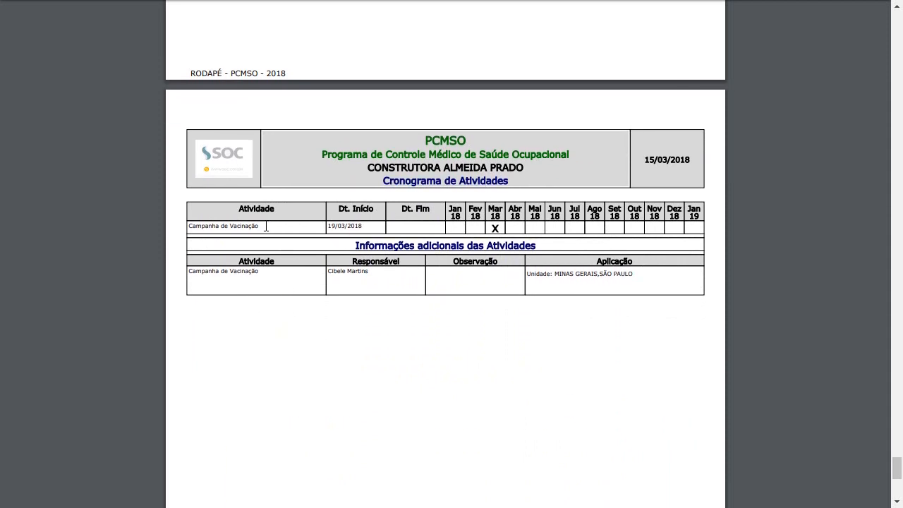
scroll(348, 268, "down", 1)
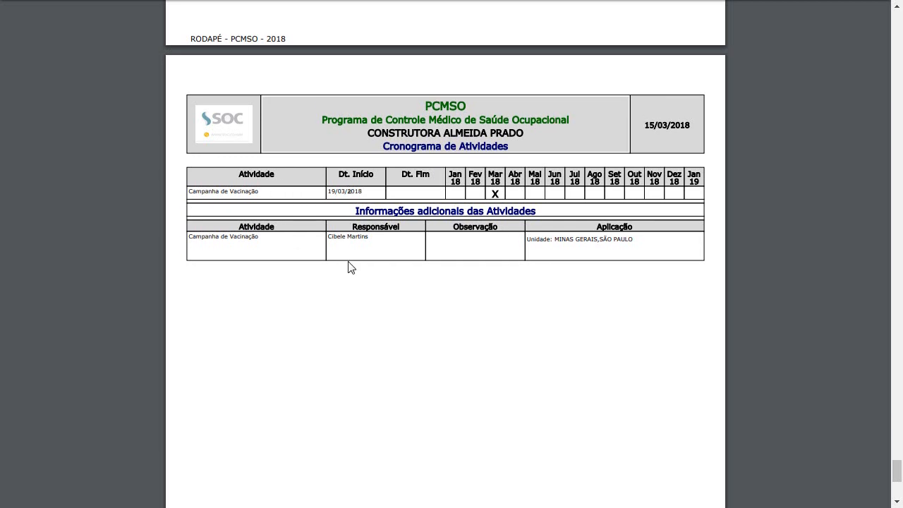
scroll(429, 260, "up", 1)
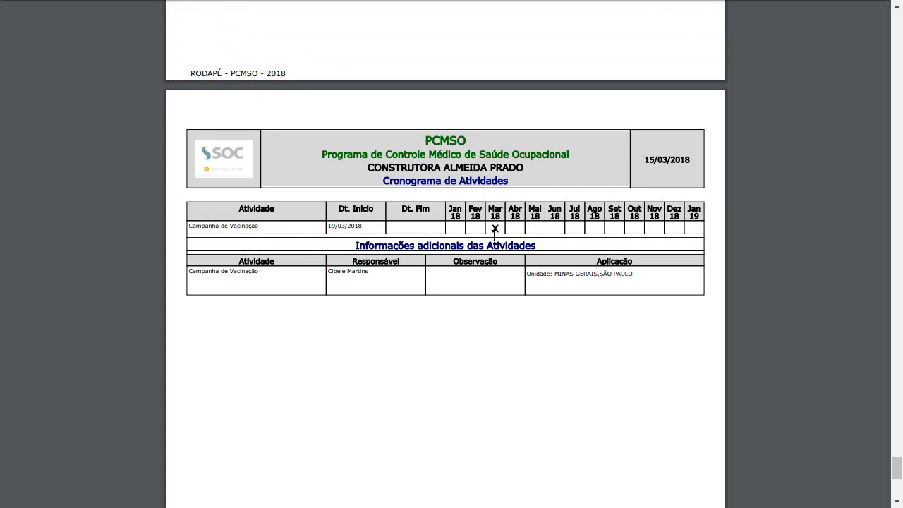
scroll(498, 268, "down", 1)
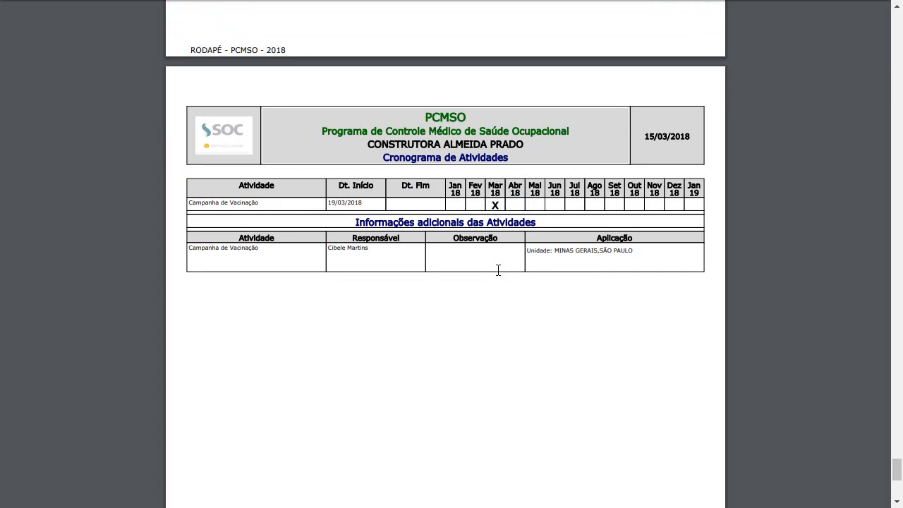
scroll(498, 268, "up", 1)
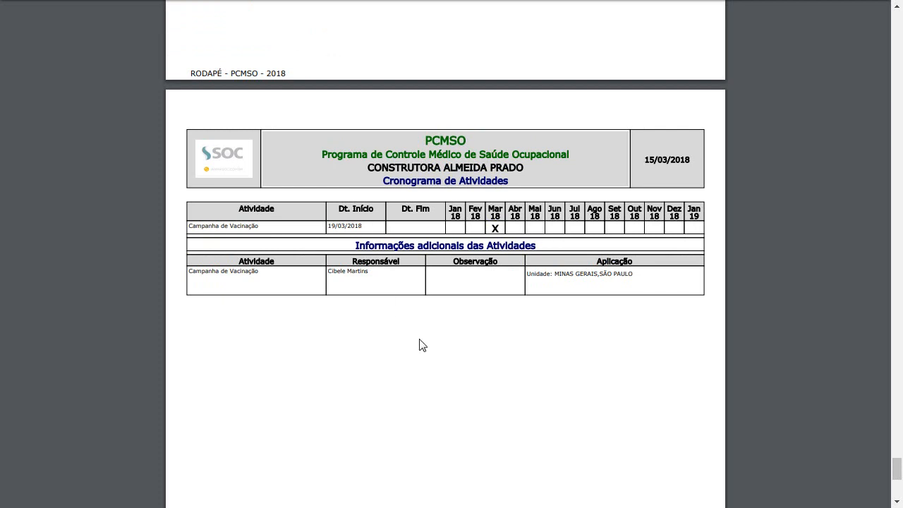
scroll(488, 308, "down", 5)
scroll(492, 240, "up", 4)
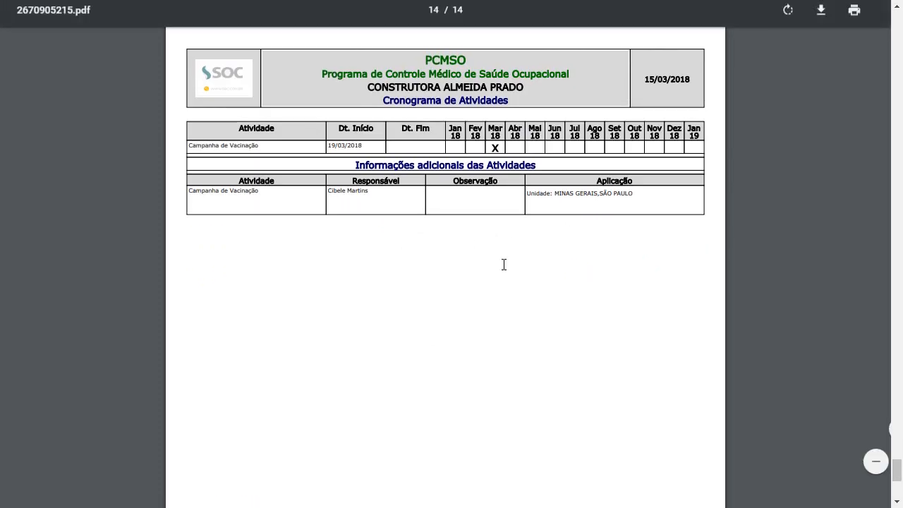
scroll(504, 264, "up", 2)
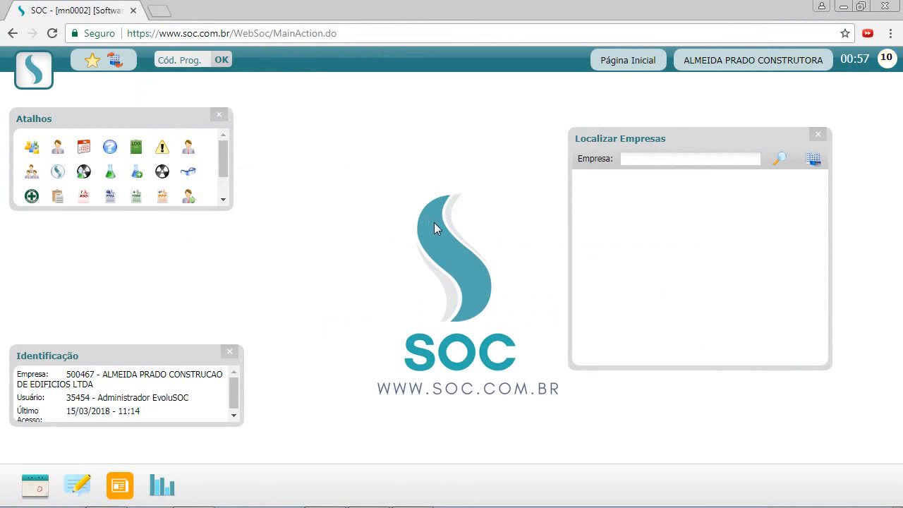
Open the SOC main menu to Cadastros > Saúde, showing Risco - Exame, Exame and Aplicação de Exames.
left_click(49, 79)
mouse_move(64, 125)
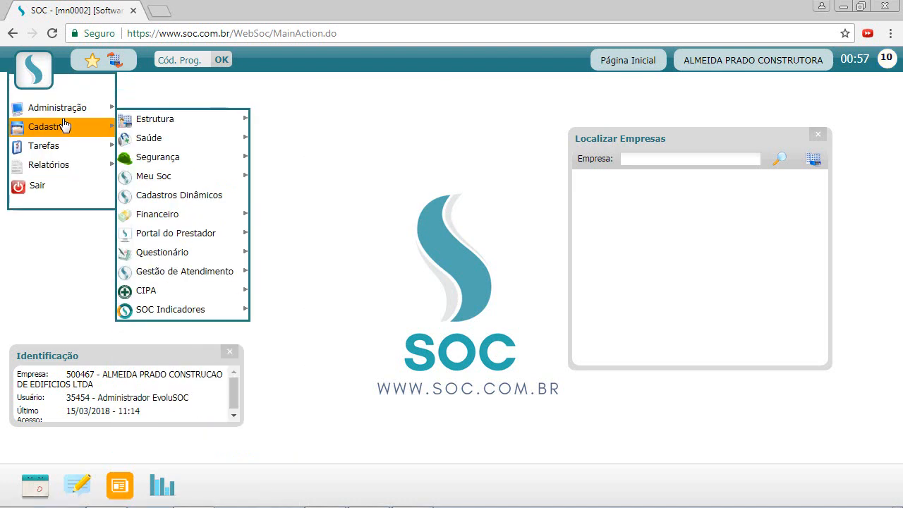
mouse_move(206, 141)
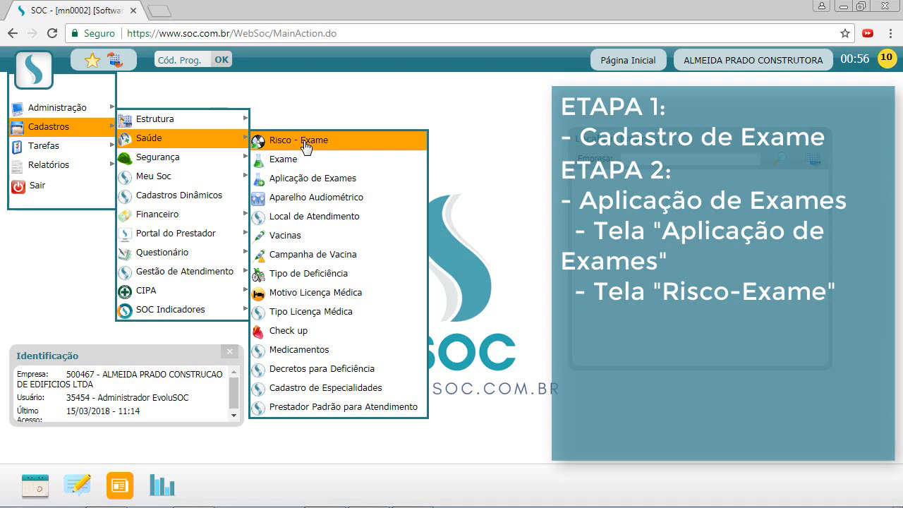
Browse the menu through Tarefas > Atividades and Cadastros to Relatórios > Legais > PCMSO.
mouse_move(92, 150)
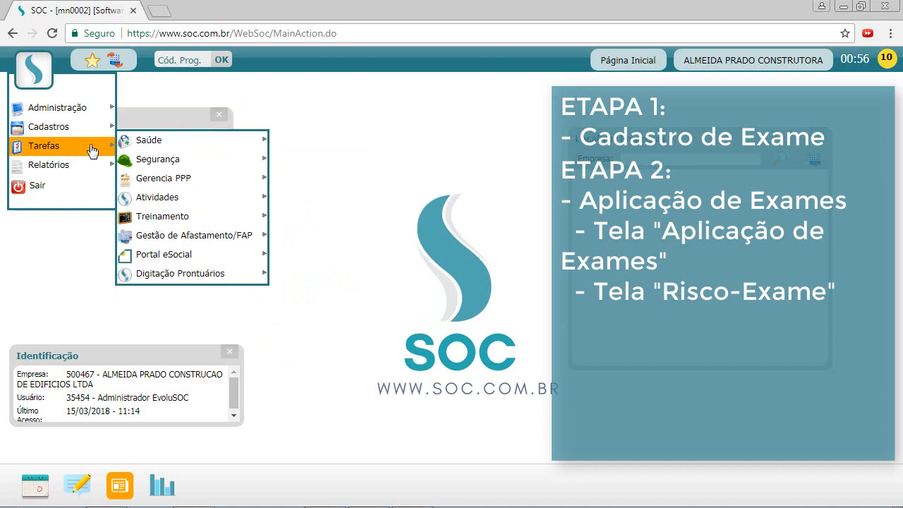
mouse_move(163, 200)
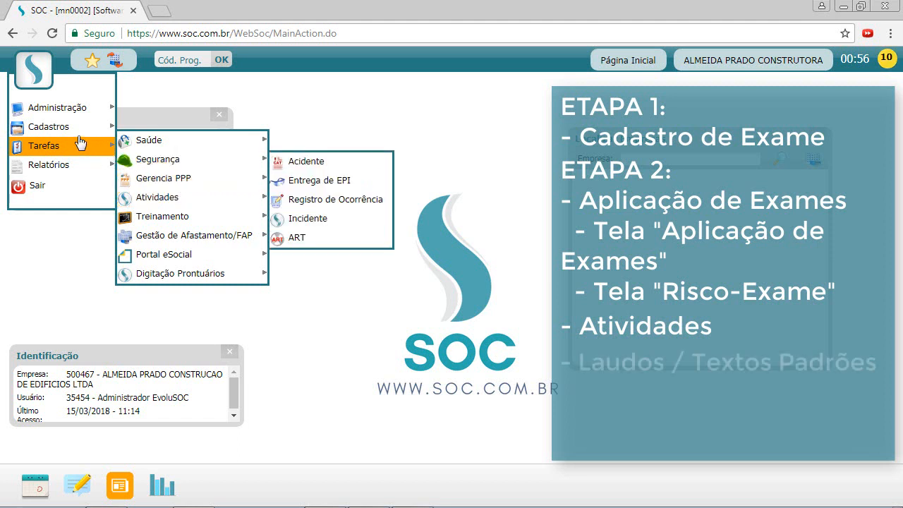
mouse_move(112, 134)
mouse_move(184, 183)
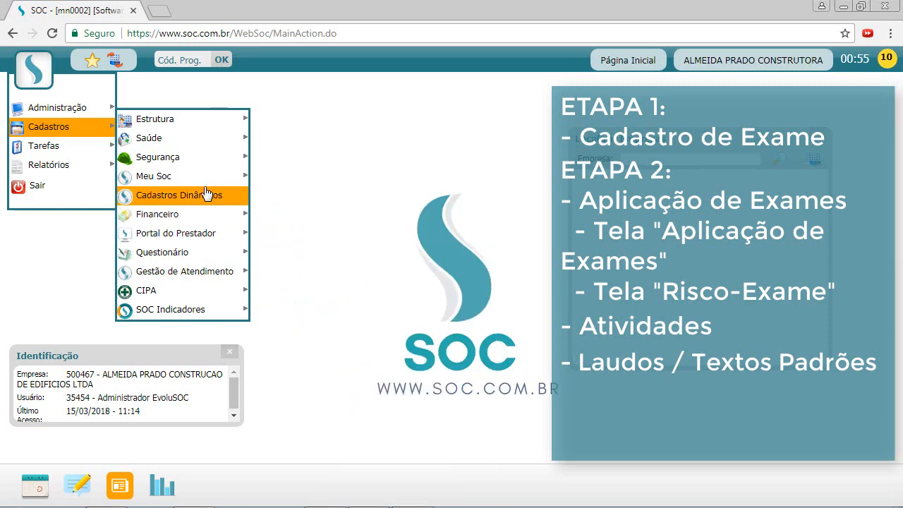
mouse_move(49, 164)
mouse_move(144, 161)
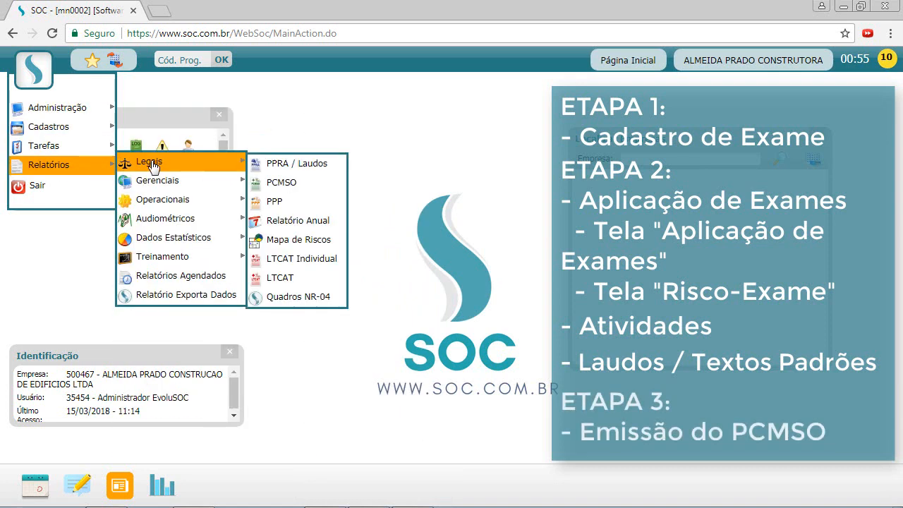